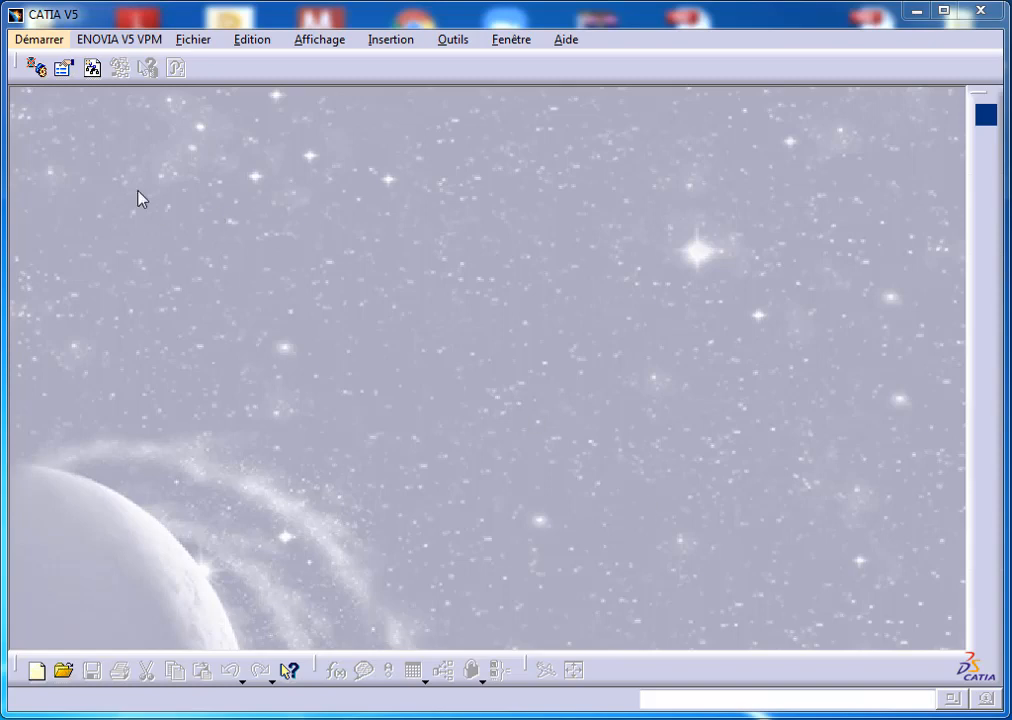
# Create a new part named Part1 for sketching, with hybrid design enabled.
pyautogui.click(45, 42)
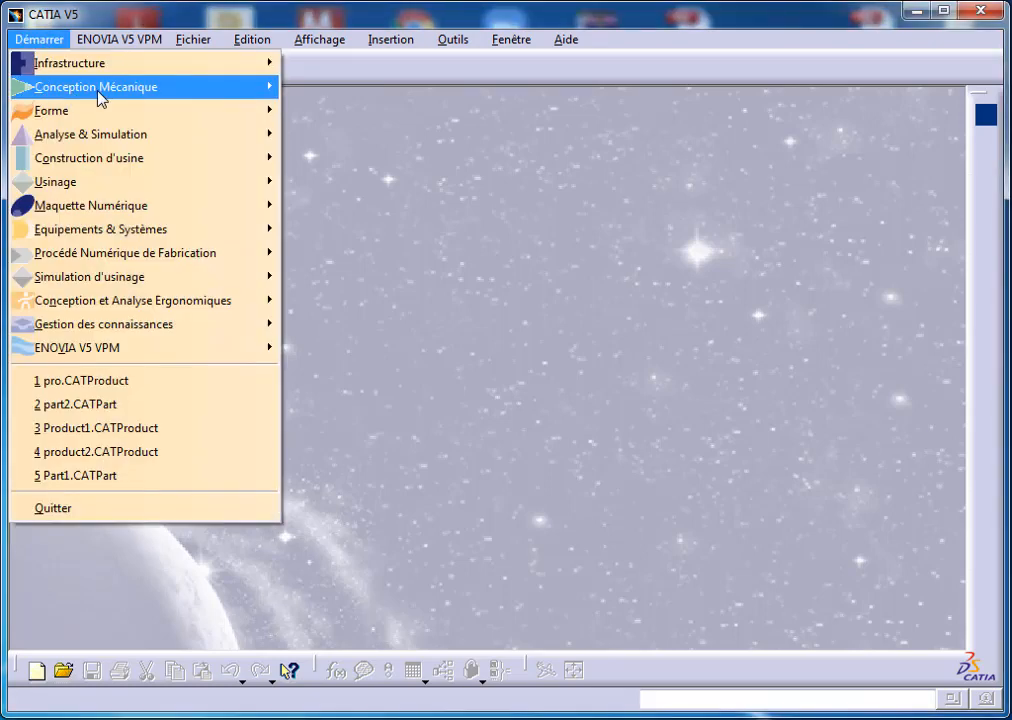
pyautogui.moveTo(95, 88)
pyautogui.click(355, 142)
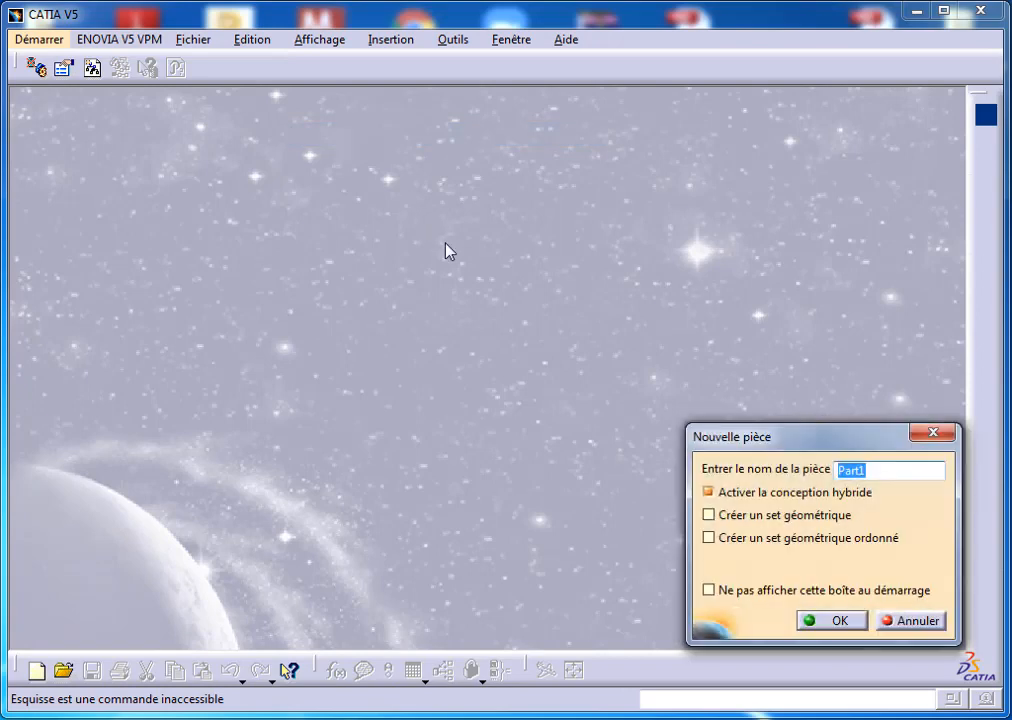
pyautogui.click(845, 624)
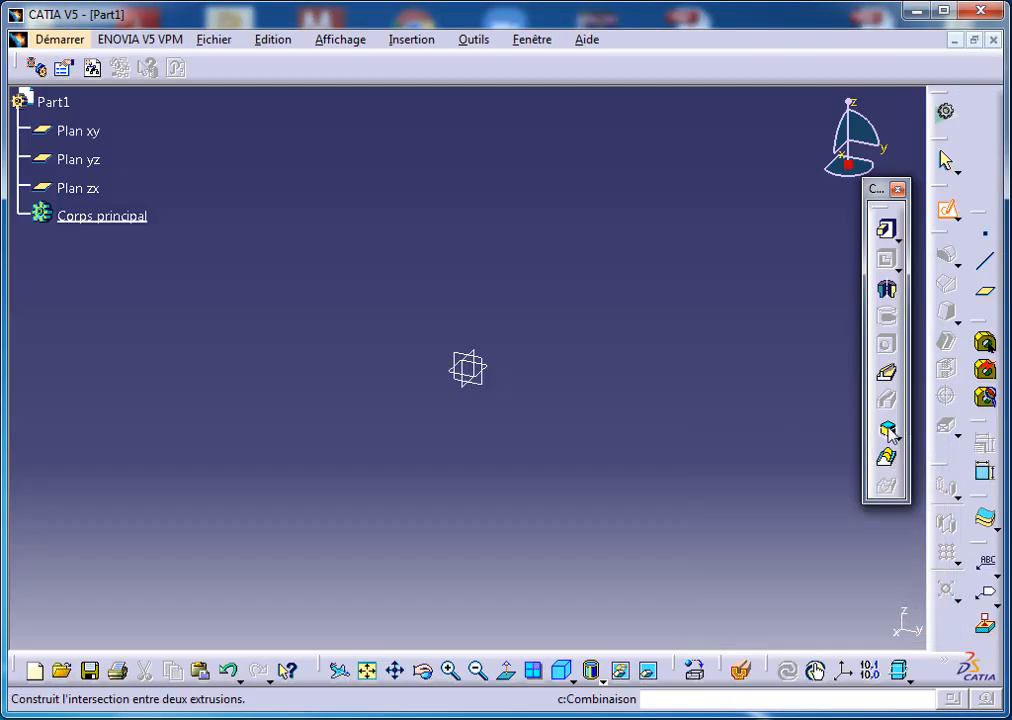
# Open a standard sketch on Plan xy and exit it without drawing anything.
pyautogui.click(957, 219)
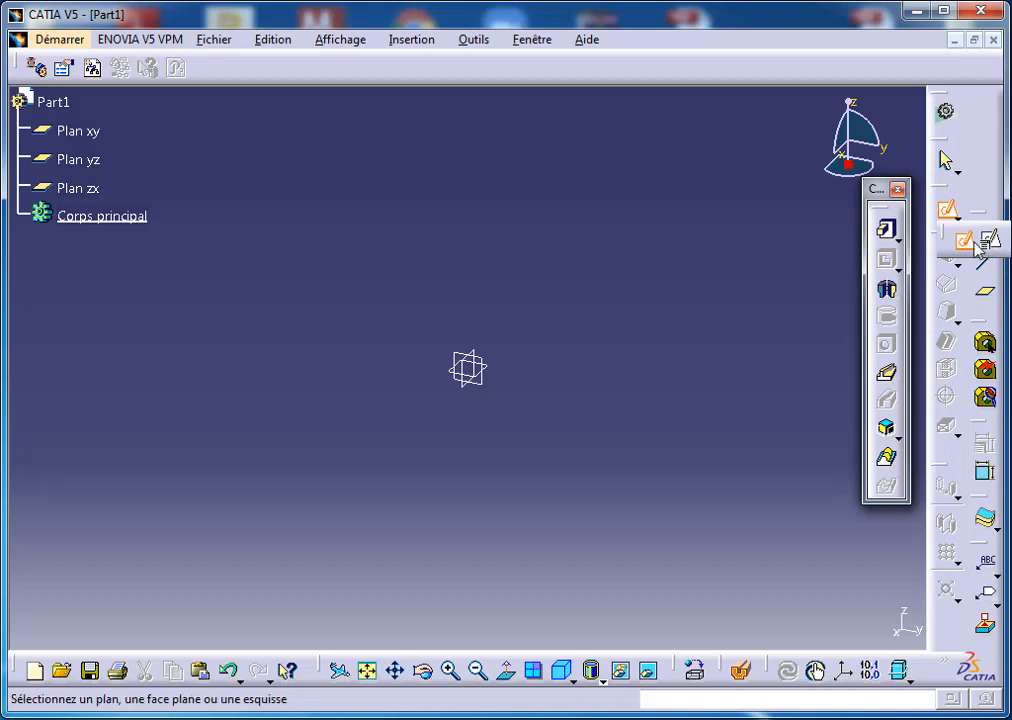
pyautogui.click(965, 242)
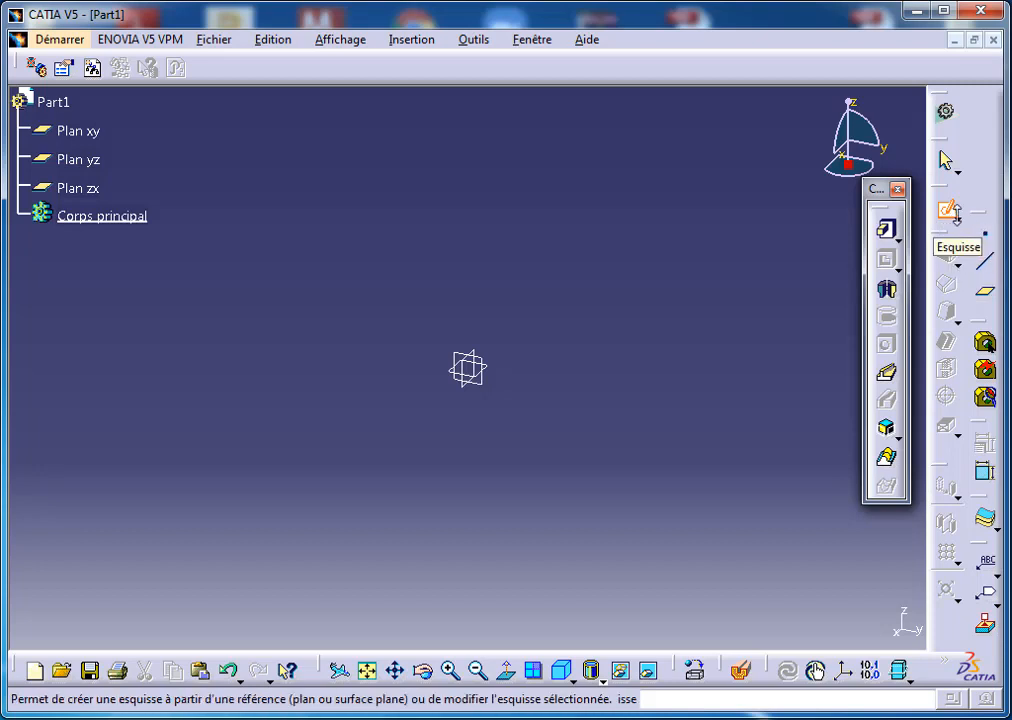
pyautogui.click(956, 222)
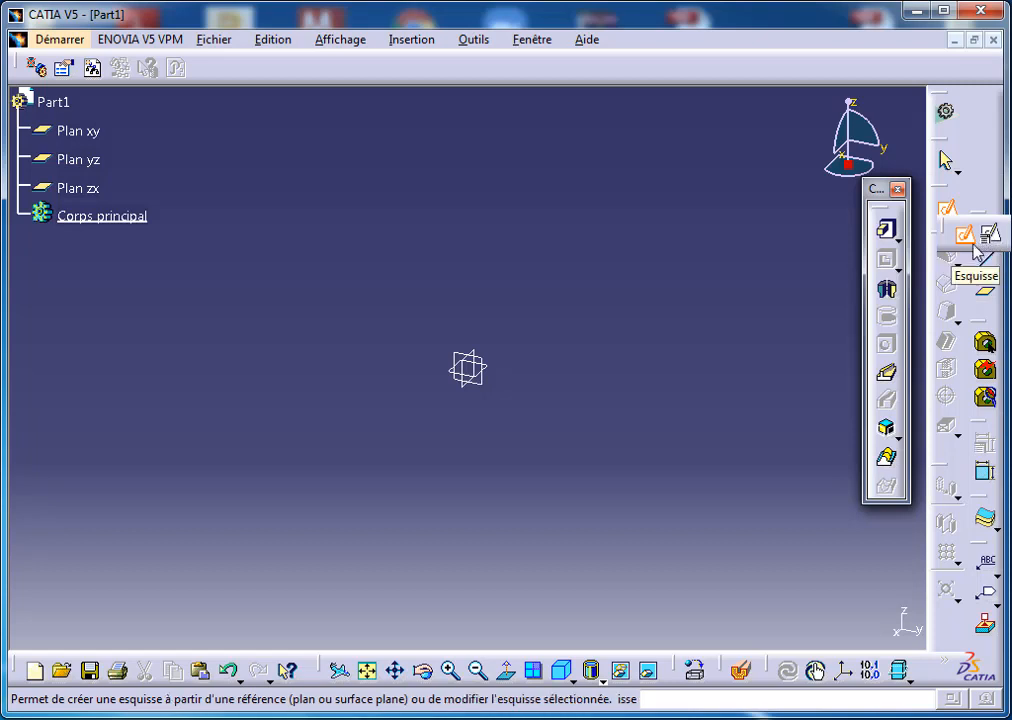
pyautogui.click(966, 237)
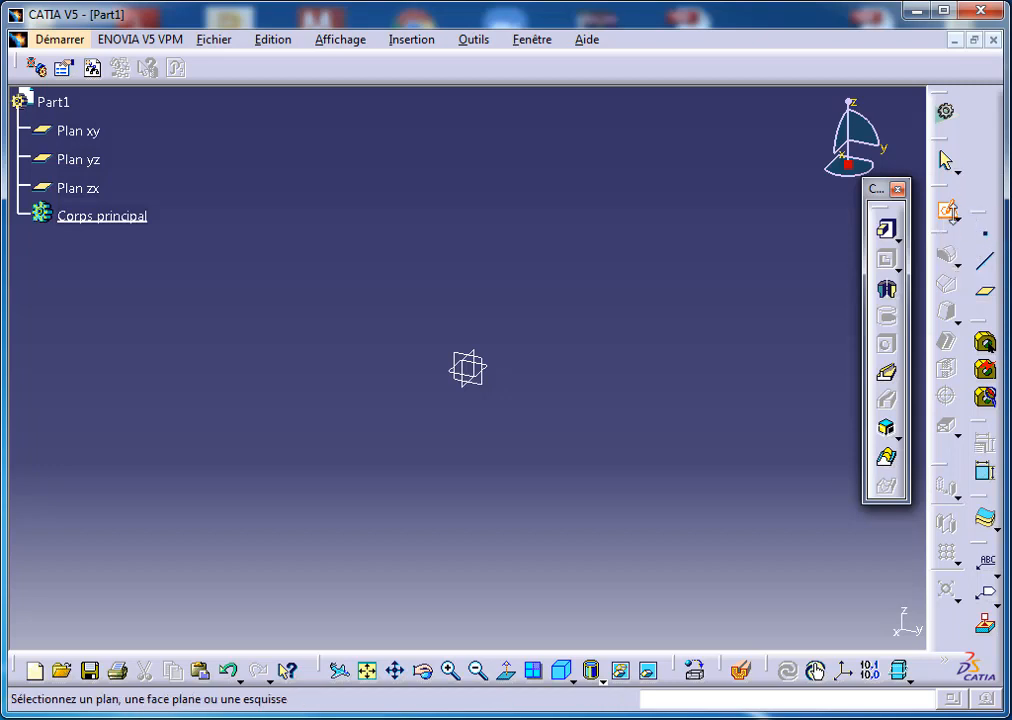
pyautogui.click(952, 222)
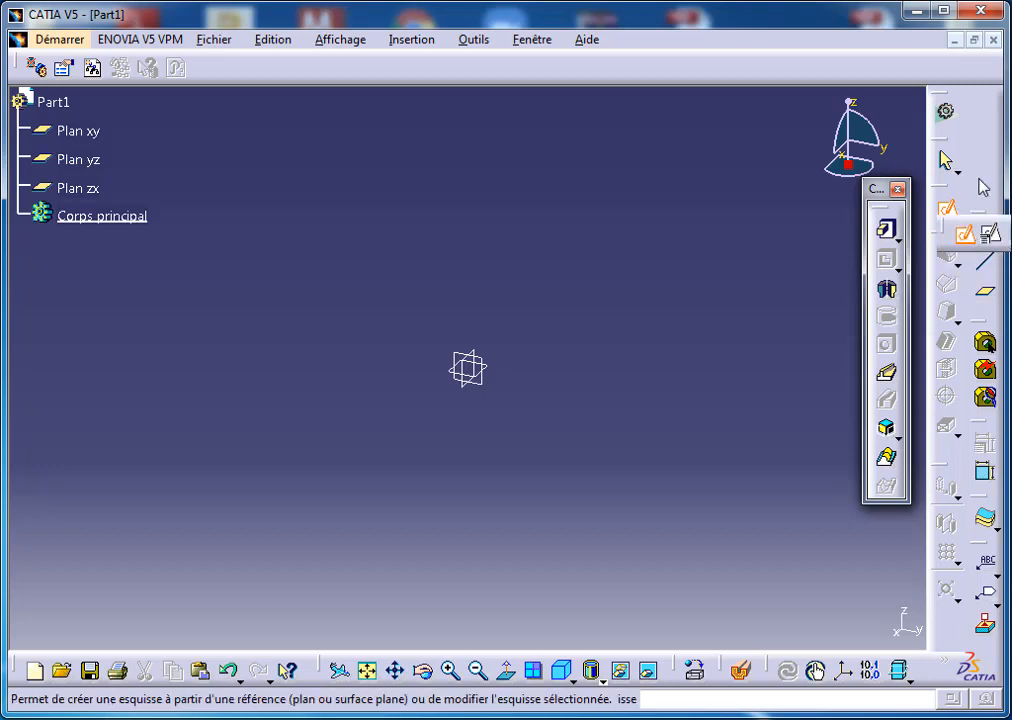
pyautogui.click(948, 211)
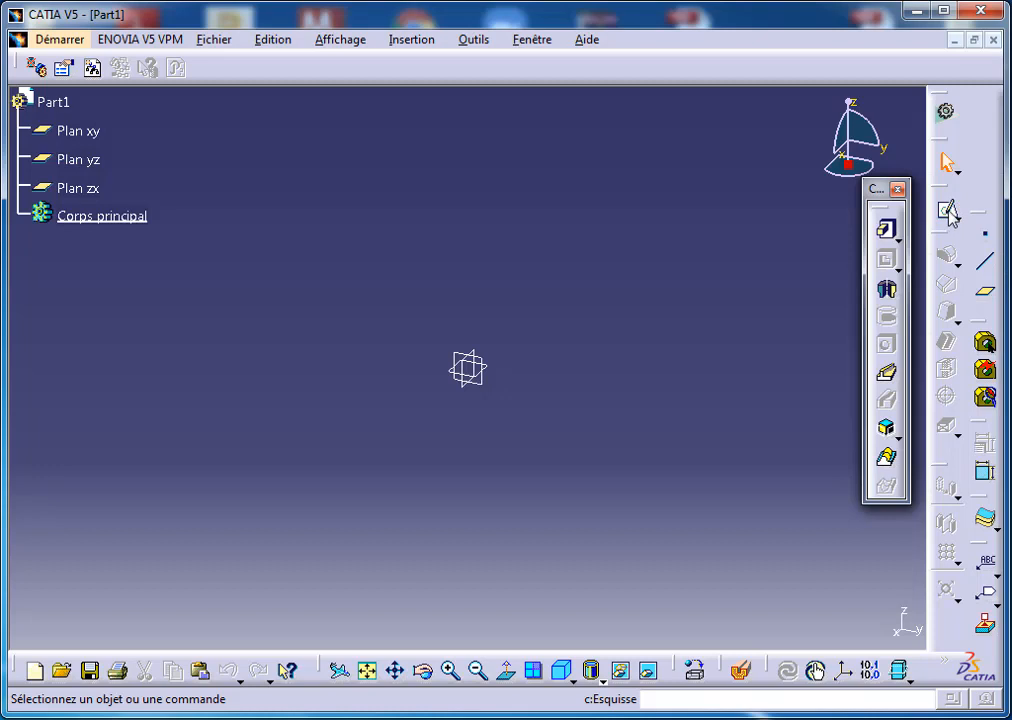
pyautogui.click(948, 211)
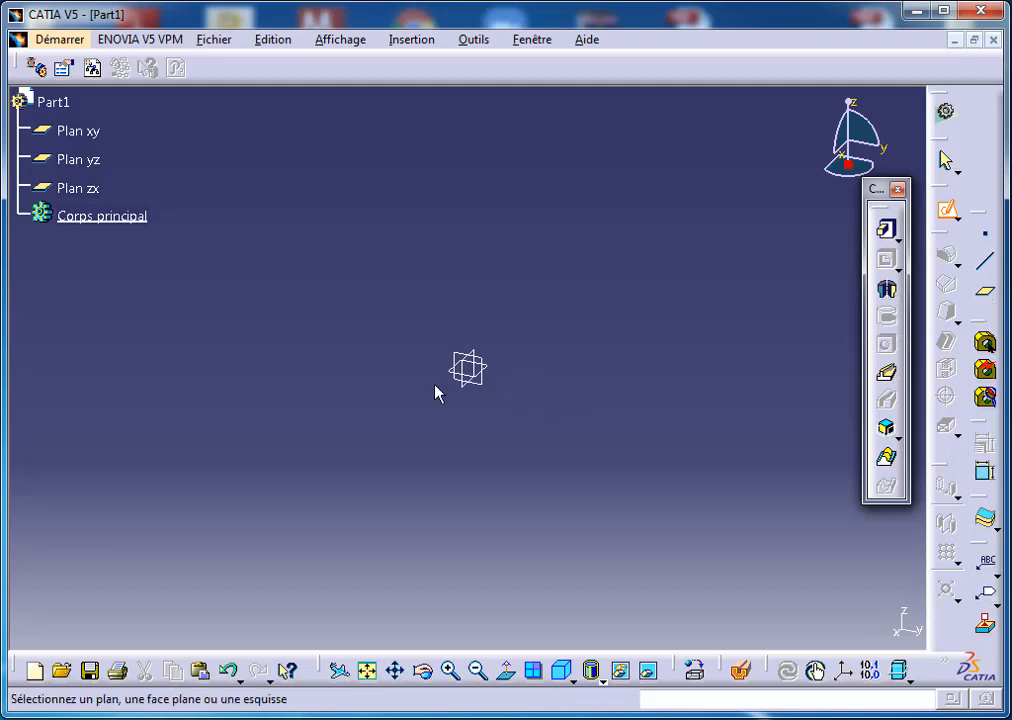
pyautogui.click(78, 131)
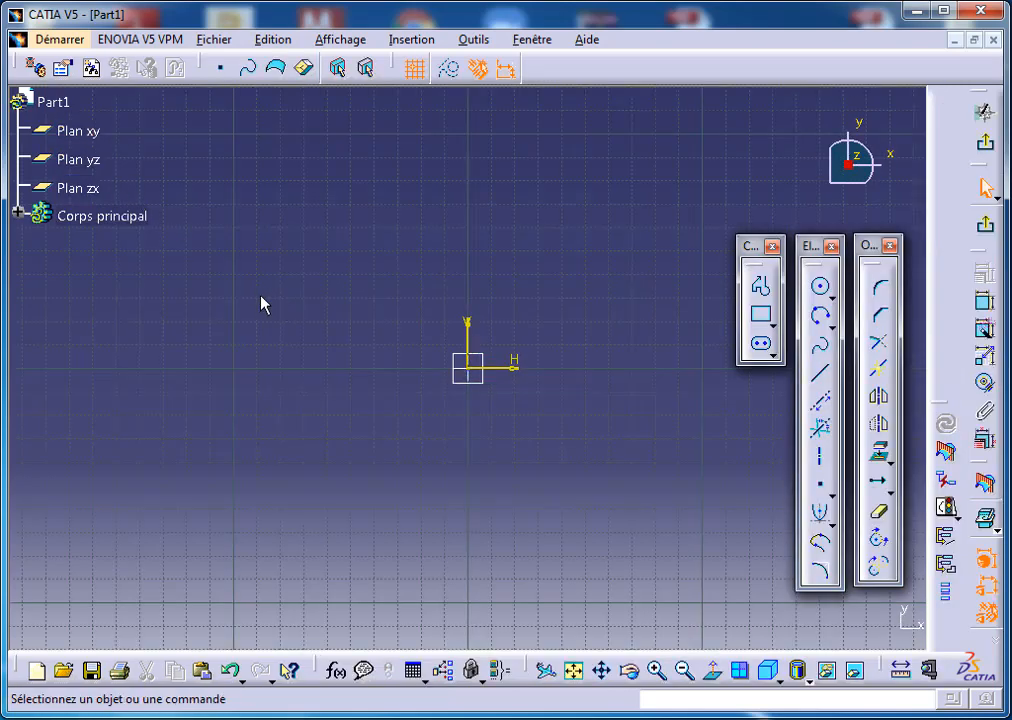
pyautogui.click(987, 149)
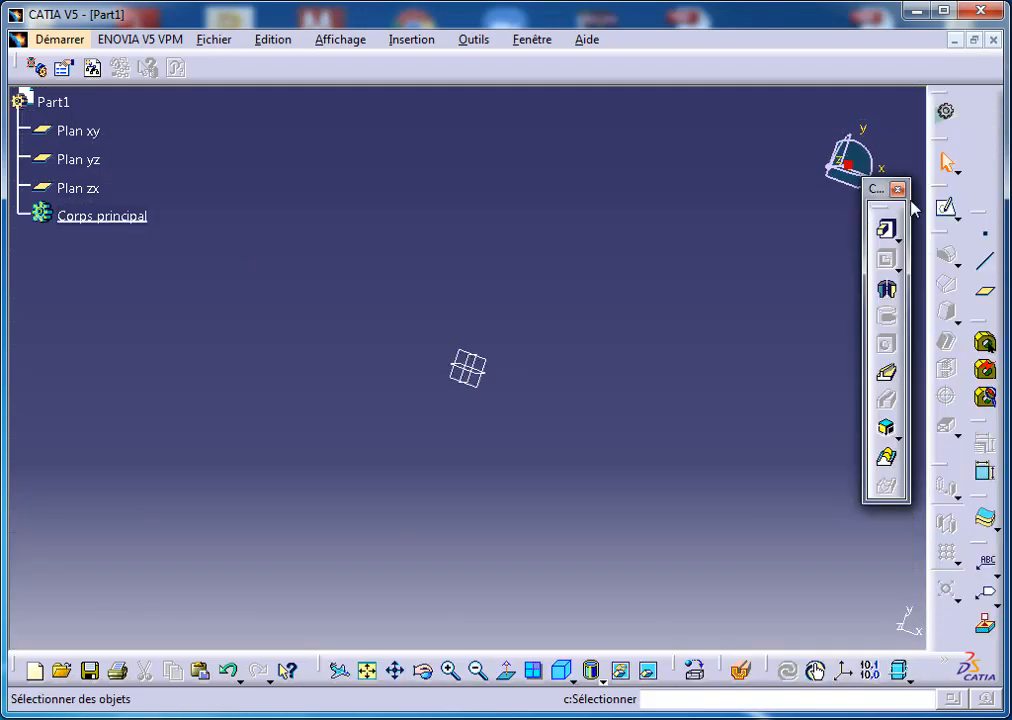
pyautogui.click(957, 219)
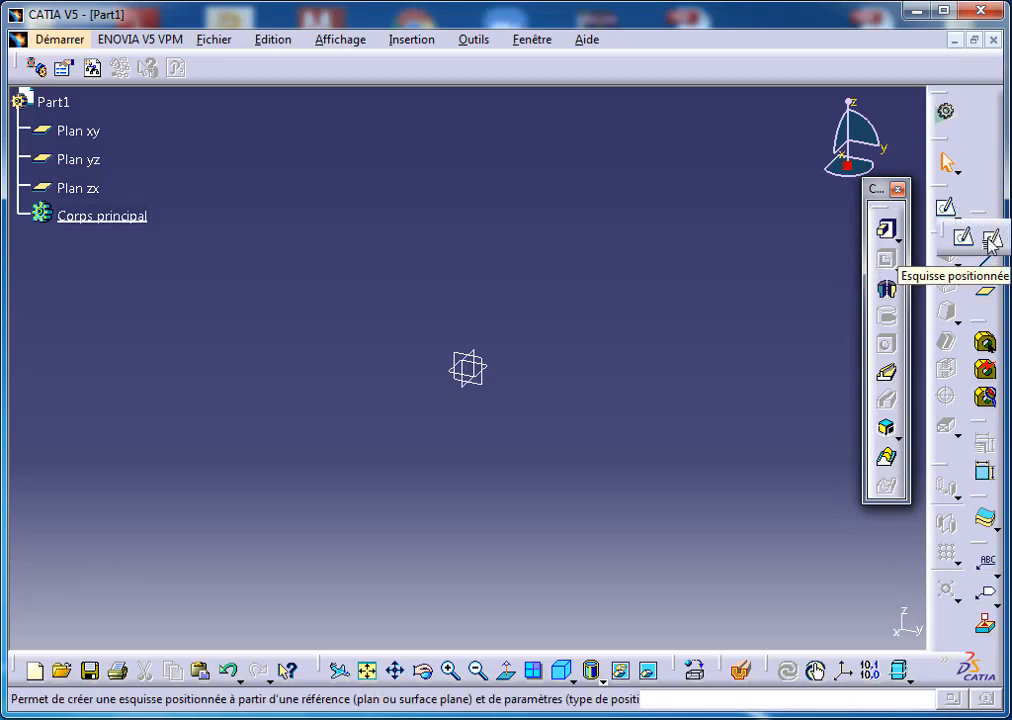
pyautogui.click(992, 240)
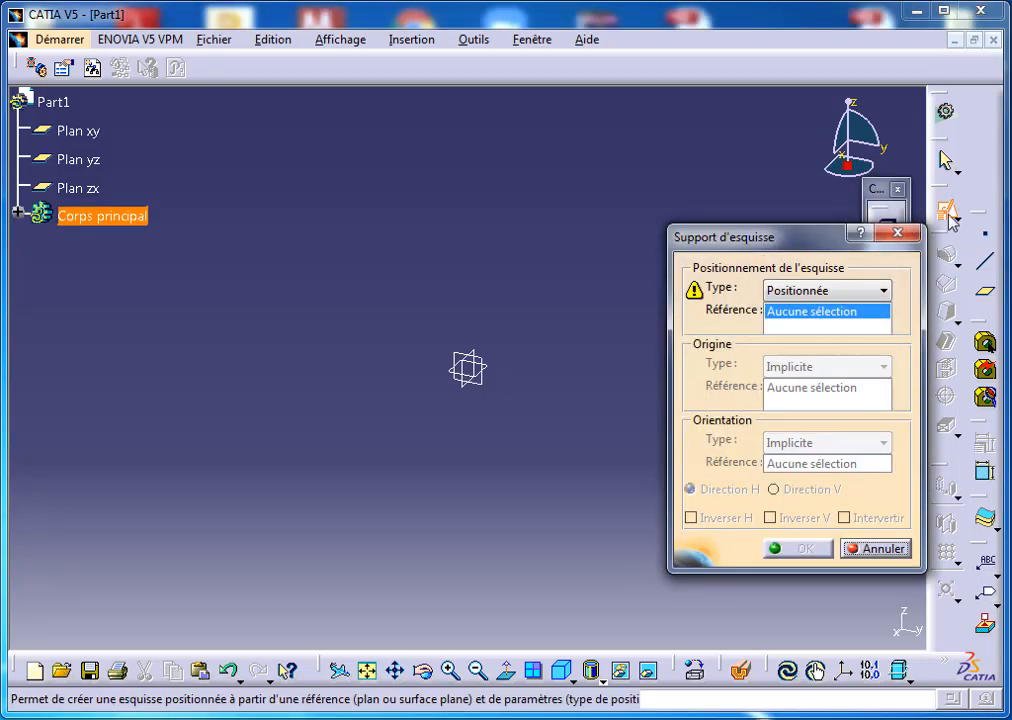
pyautogui.click(903, 240)
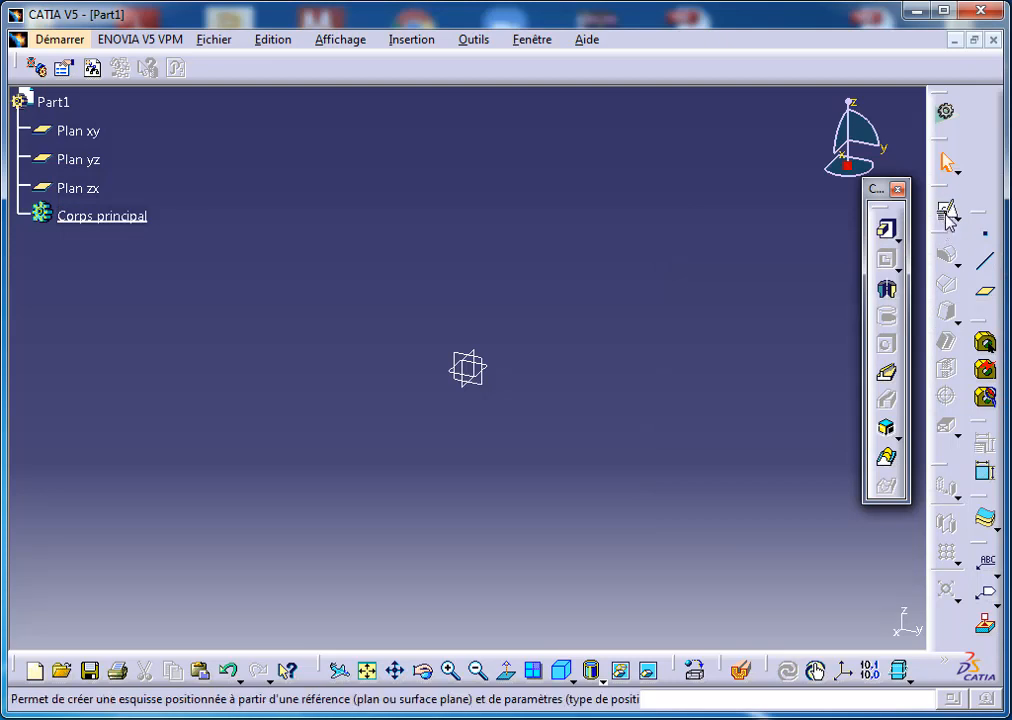
# Set up a positioned sketch of type Positionnée on Plan xy, with its origin type set to Implicite.
pyautogui.click(952, 222)
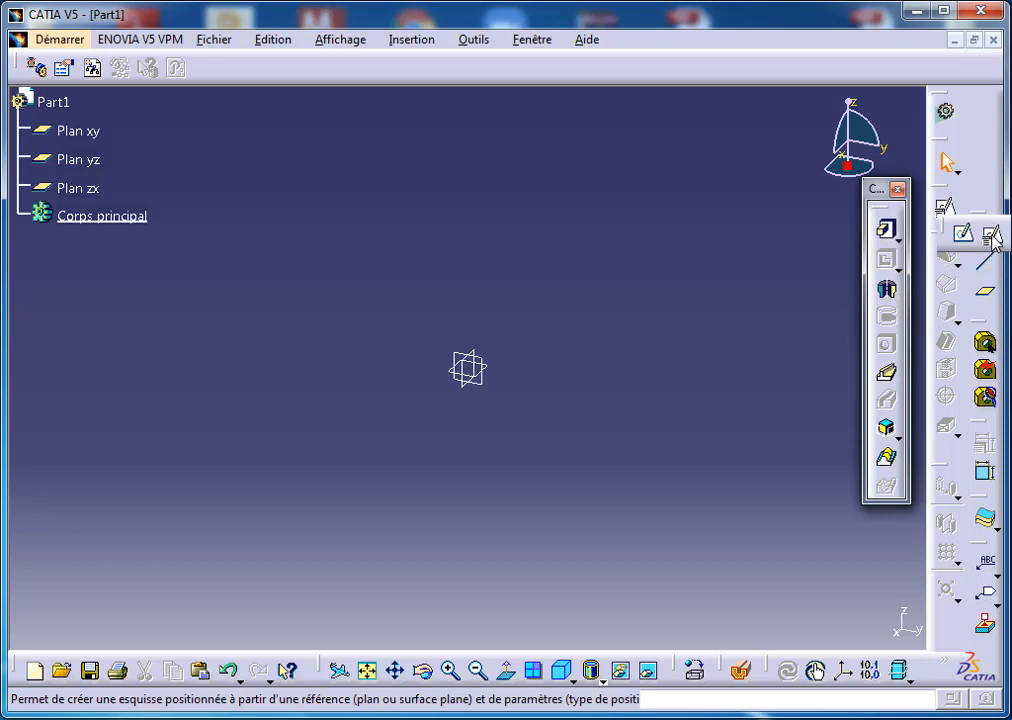
pyautogui.click(993, 236)
pyautogui.moveTo(695, 236); pyautogui.dragTo(652, 209)
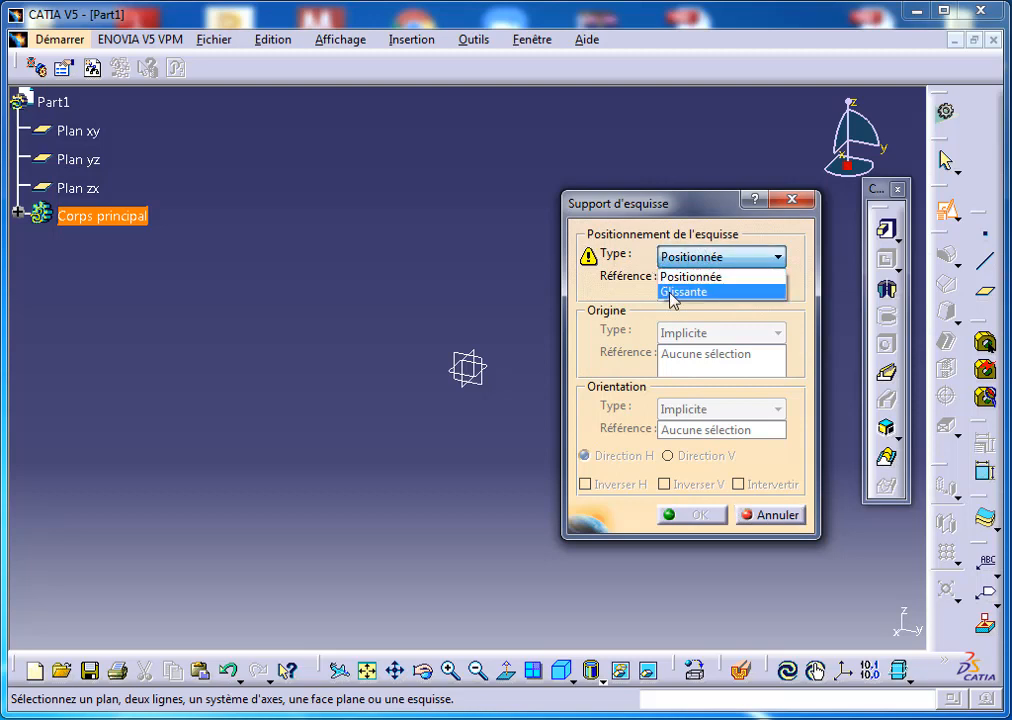
pyautogui.click(687, 278)
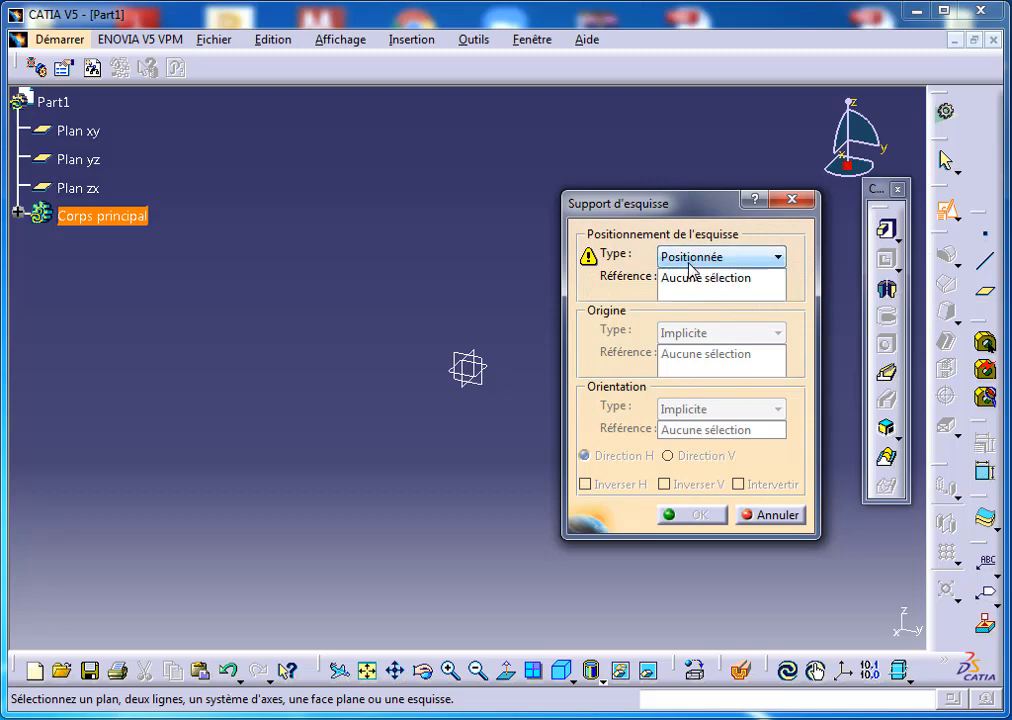
pyautogui.click(713, 288)
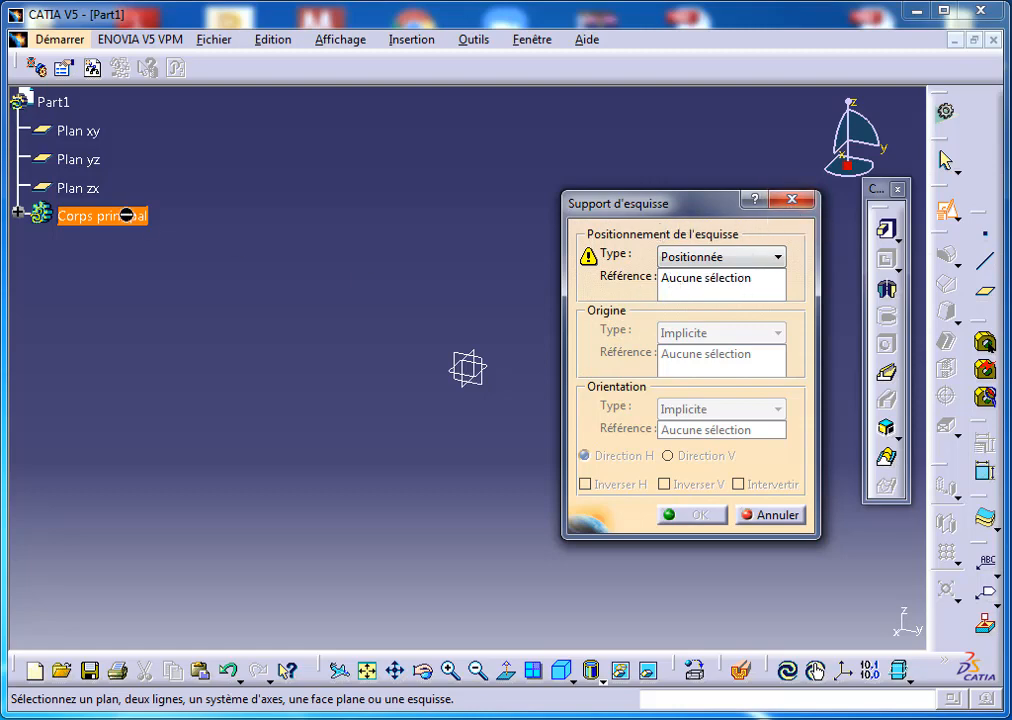
pyautogui.click(100, 138)
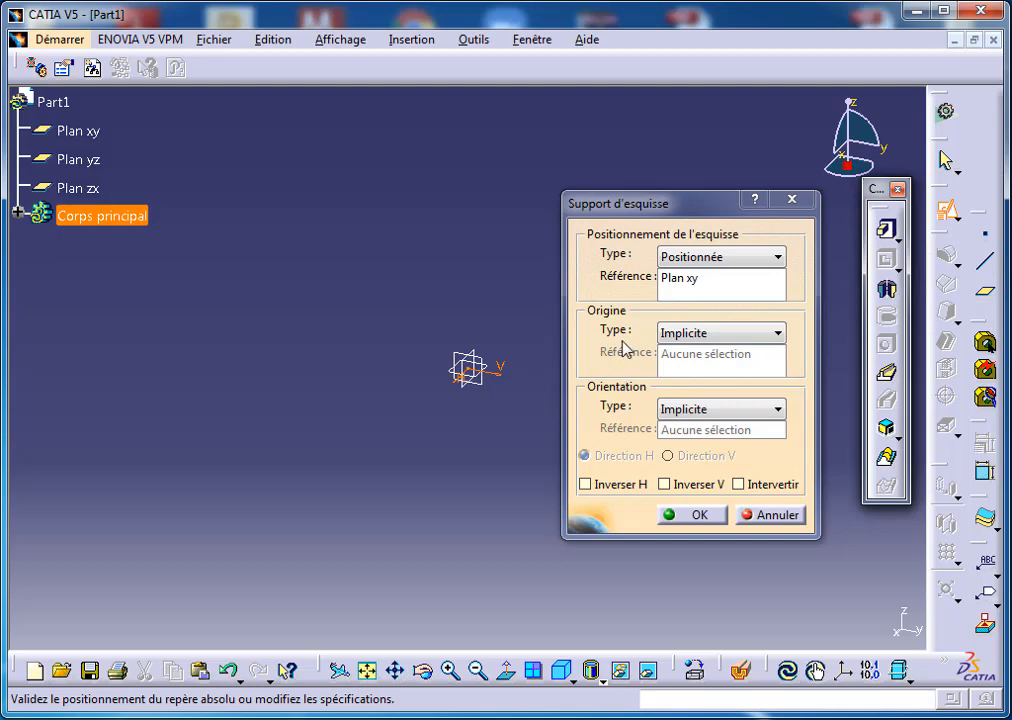
pyautogui.click(691, 338)
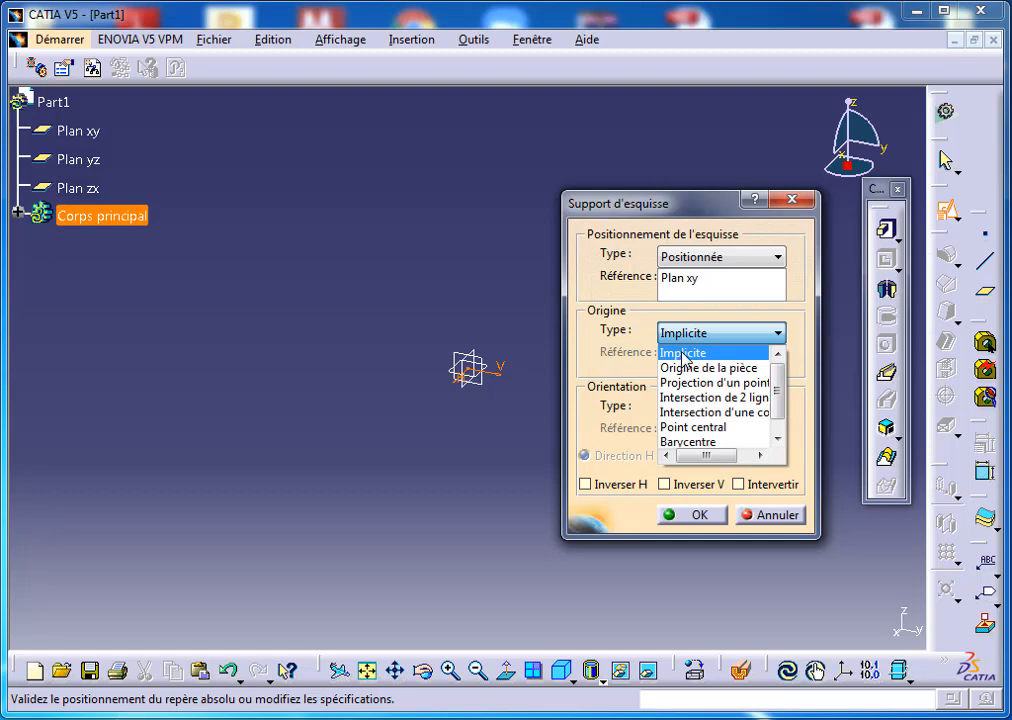
pyautogui.click(683, 355)
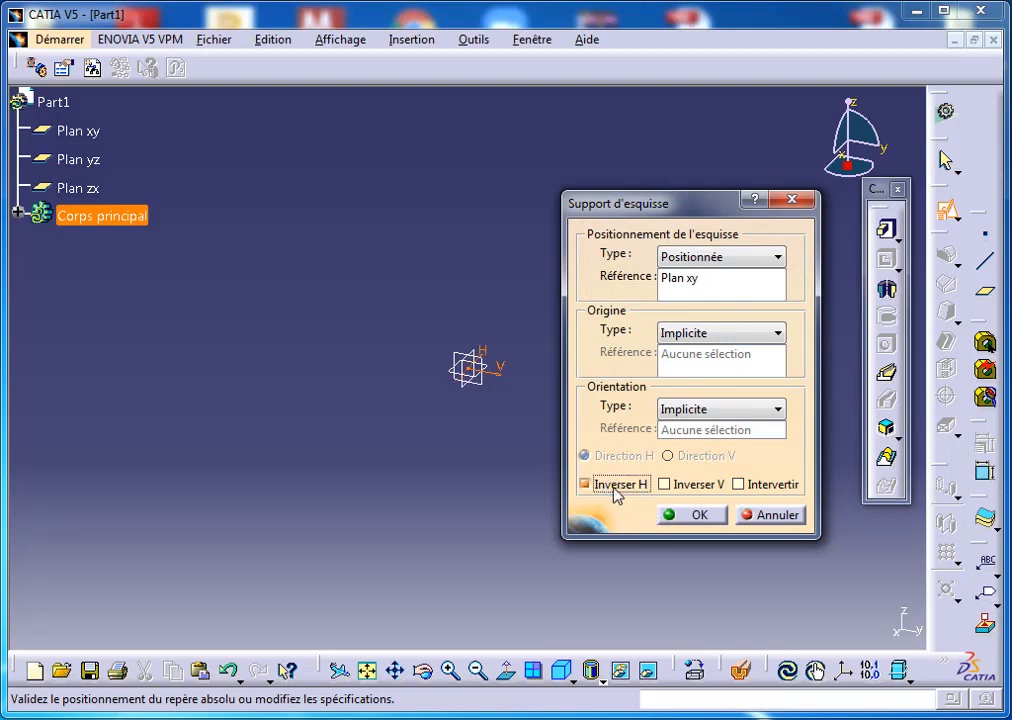
# Try the Inverser H, Inverser V and Intervertir orientation options for the positioned sketch, and cancel its support definition.
pyautogui.click(687, 493)
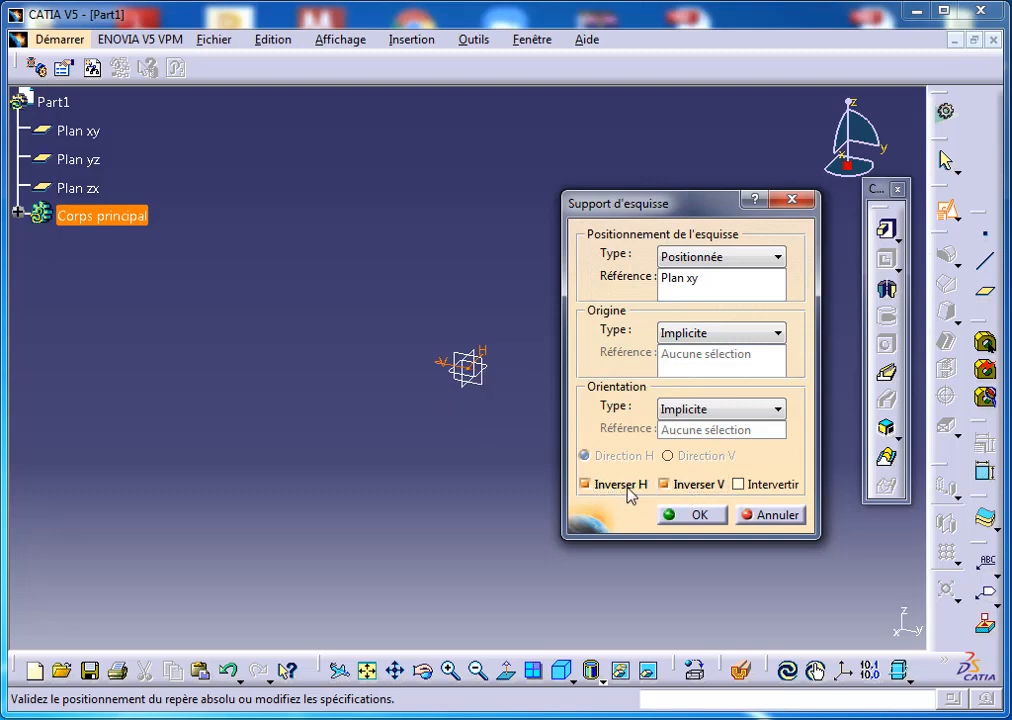
pyautogui.click(629, 493)
pyautogui.click(624, 490)
pyautogui.click(643, 484)
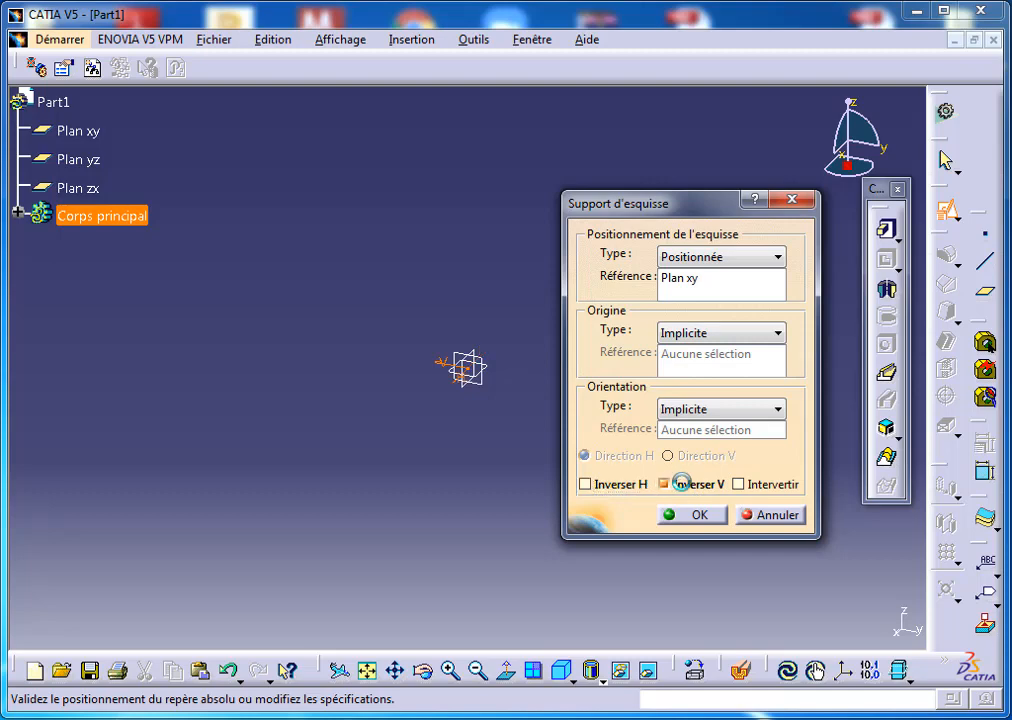
pyautogui.click(741, 486)
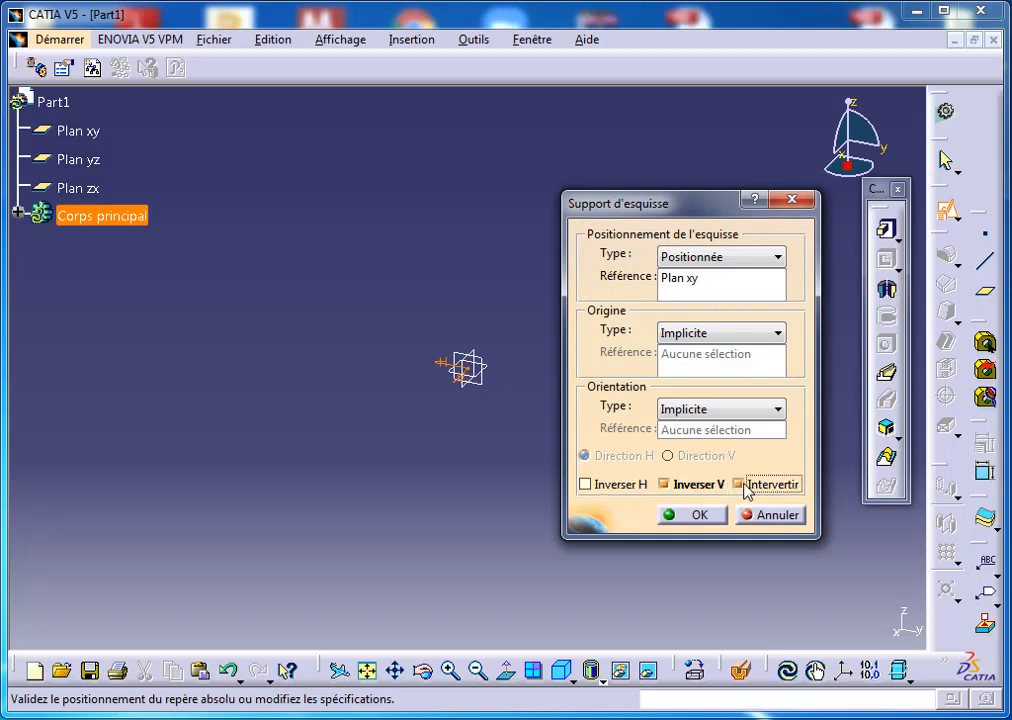
pyautogui.click(698, 486)
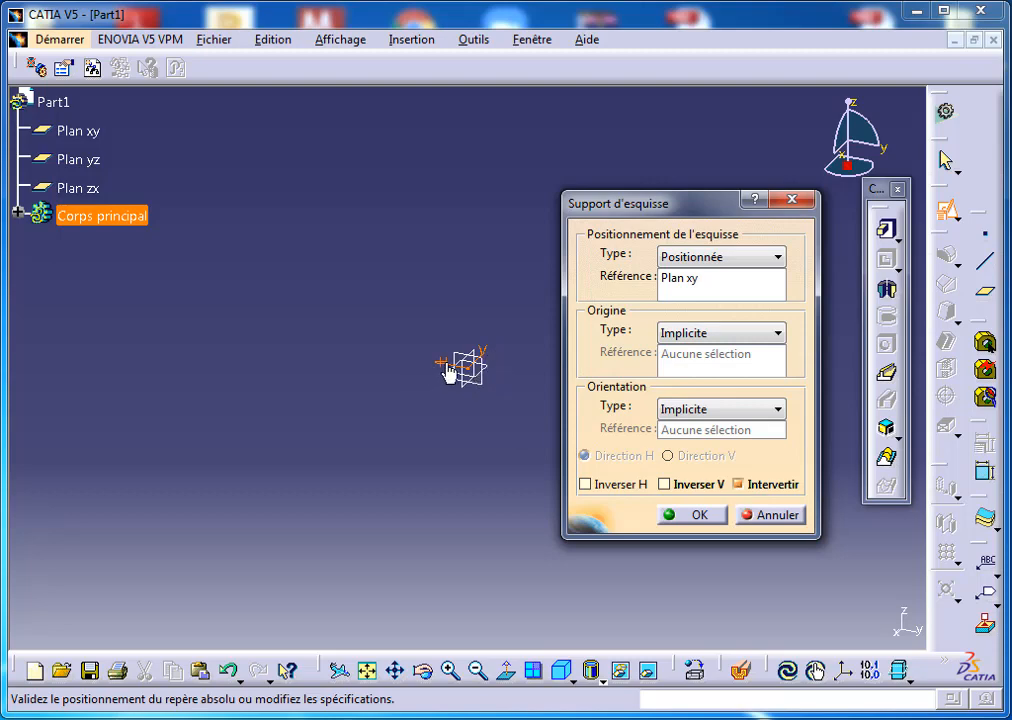
pyautogui.click(738, 485)
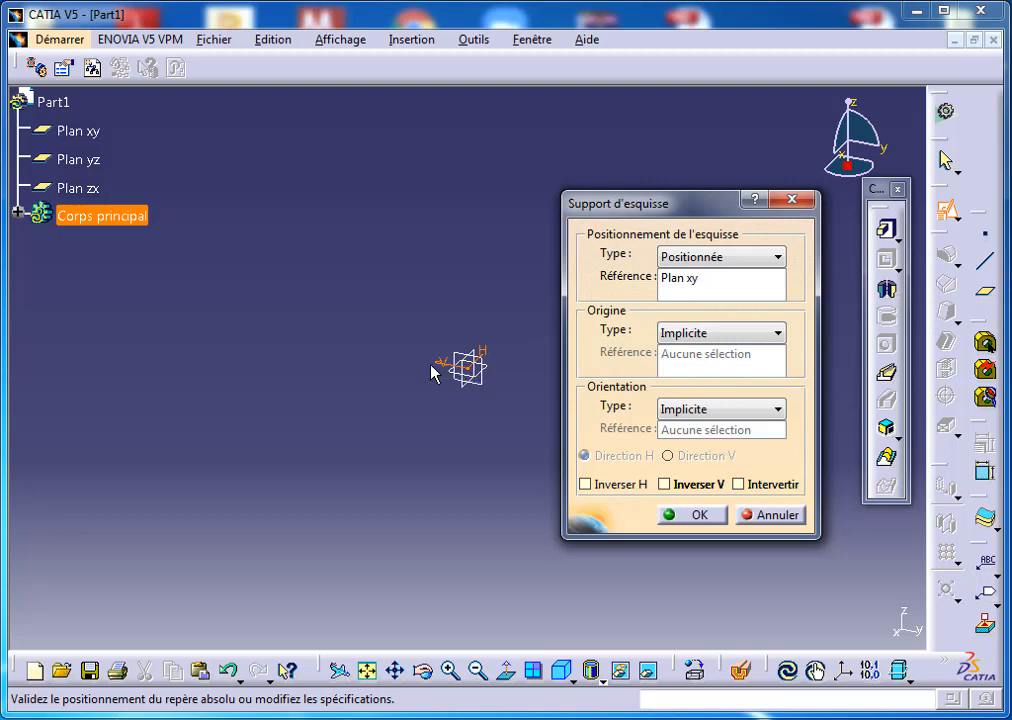
pyautogui.click(739, 486)
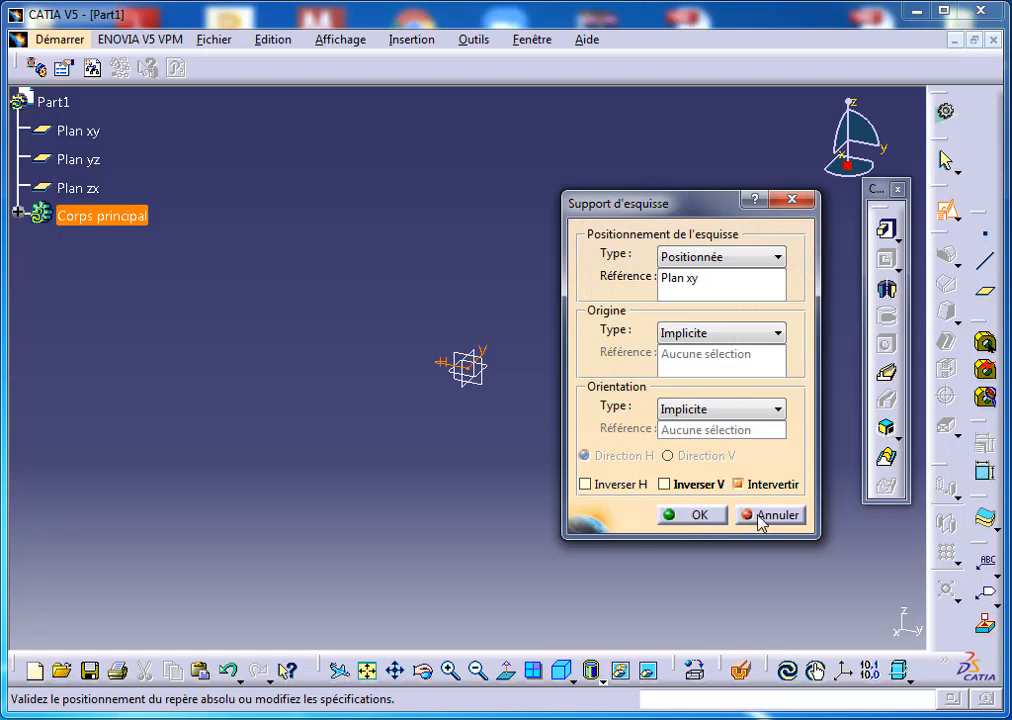
pyautogui.click(735, 333)
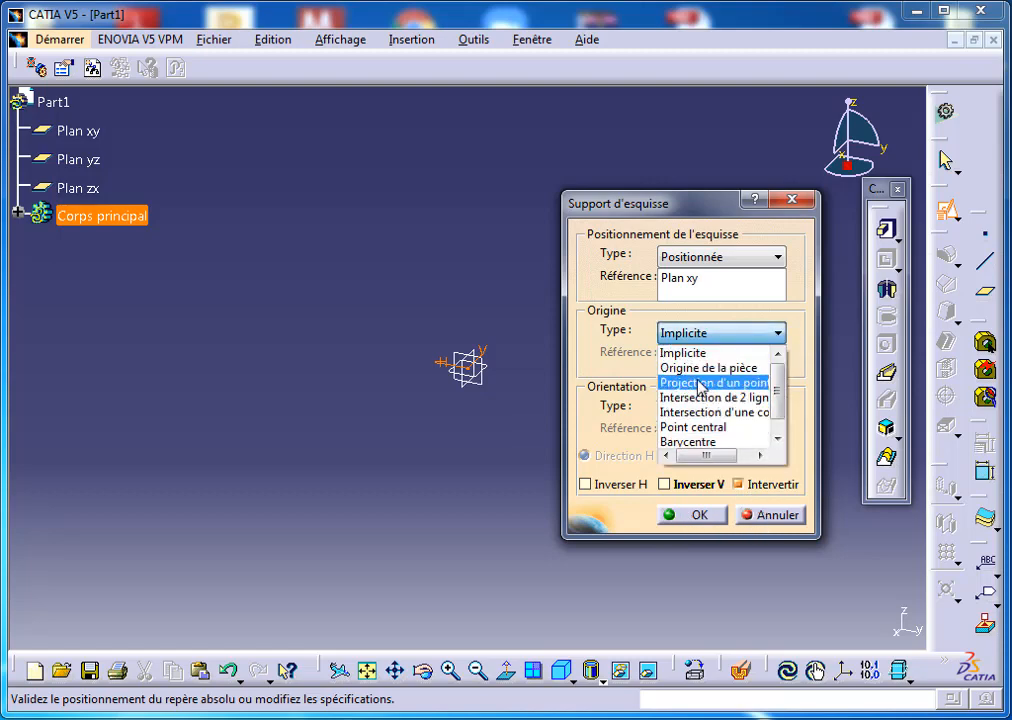
pyautogui.click(748, 514)
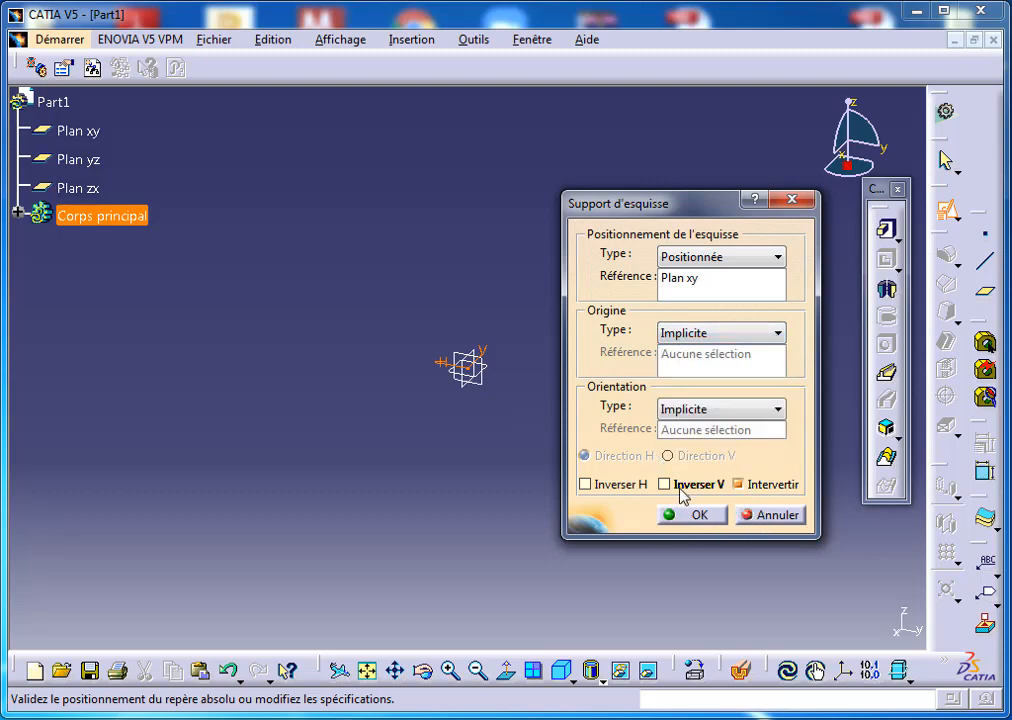
pyautogui.click(775, 515)
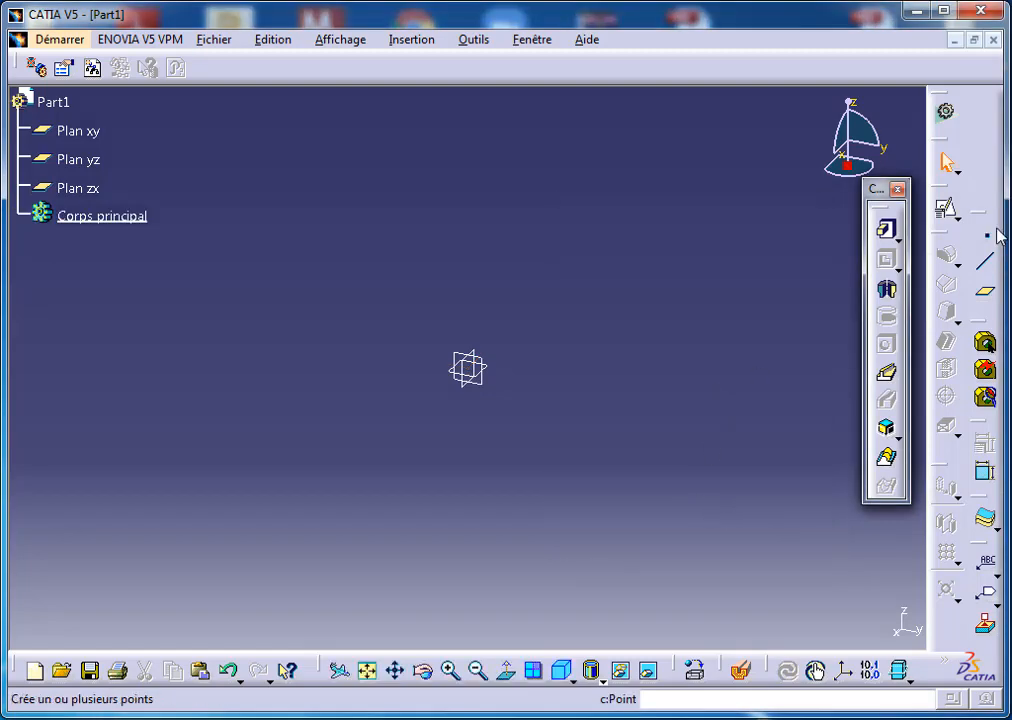
# Create a point by coordinates, offset along X from the default origin.
pyautogui.click(987, 236)
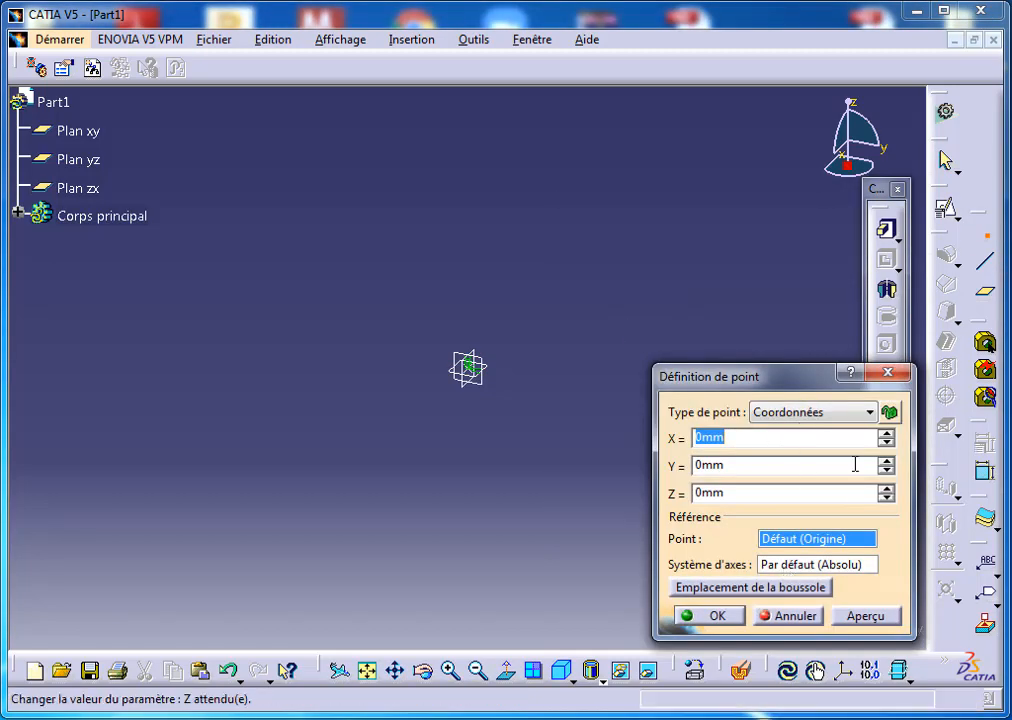
pyautogui.moveTo(887, 436); pyautogui.dragTo(885, 437)
pyautogui.click(703, 616)
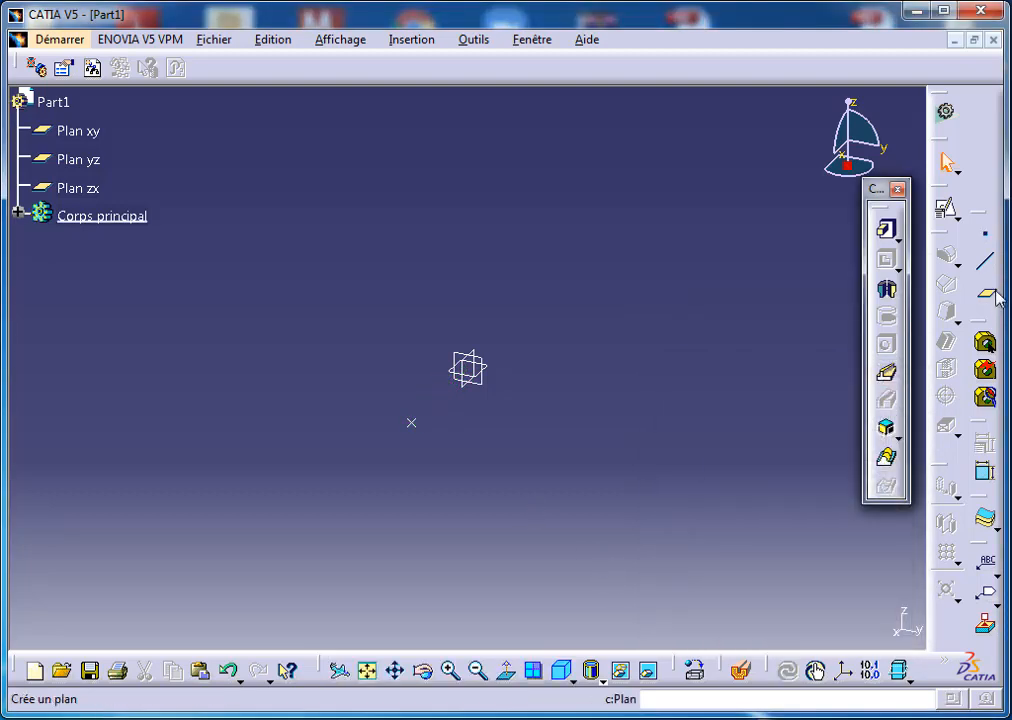
# Create a Point-Direction line from the existing point along Composant X, starting at 35 mm and ending at 88 mm.
pyautogui.click(985, 262)
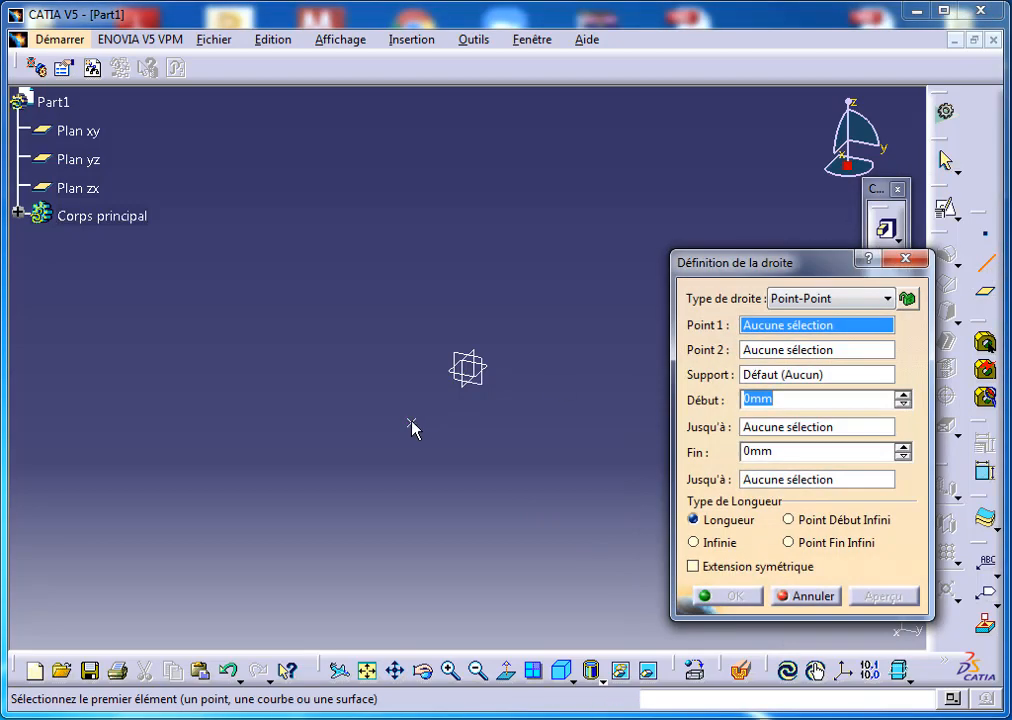
pyautogui.click(411, 423)
pyautogui.click(800, 298)
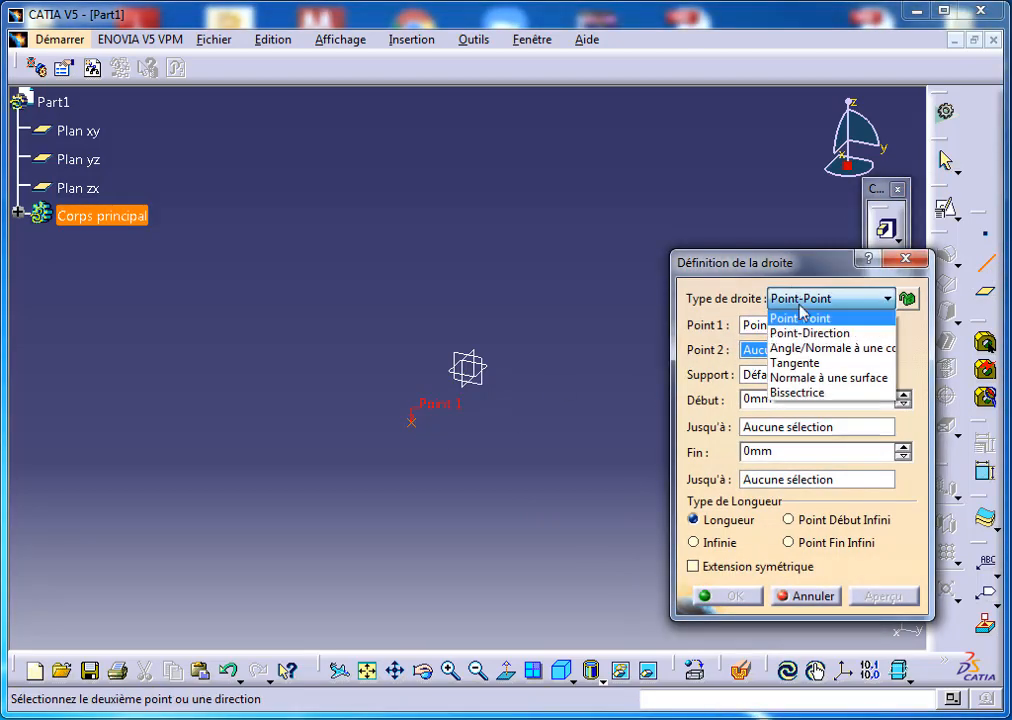
pyautogui.click(809, 333)
pyautogui.rightClick(775, 352)
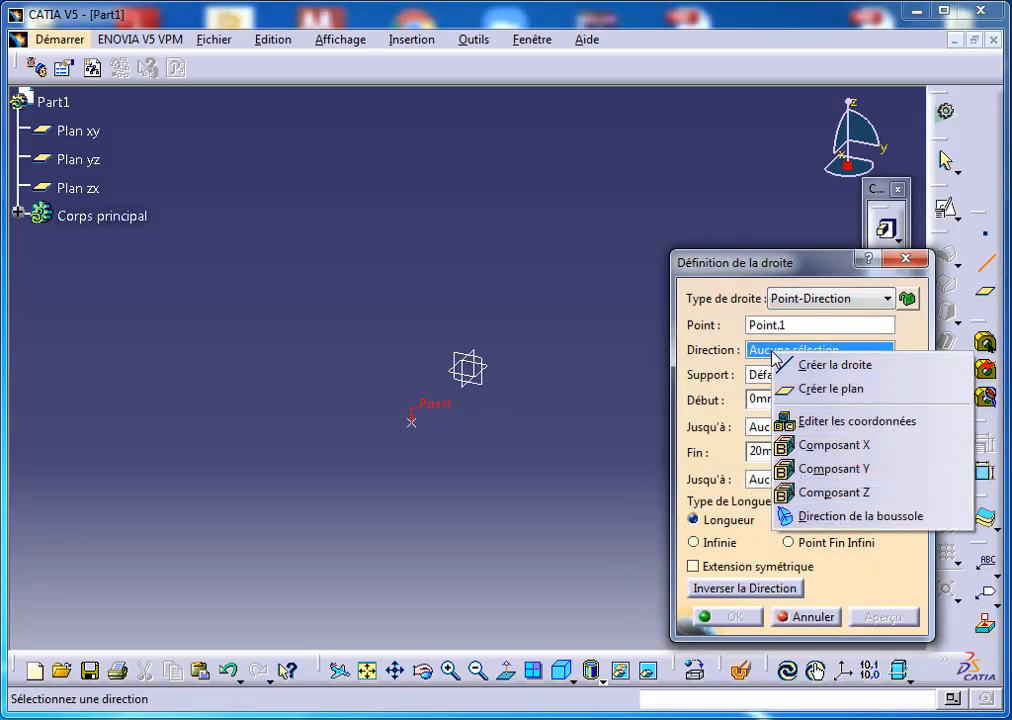
pyautogui.click(826, 445)
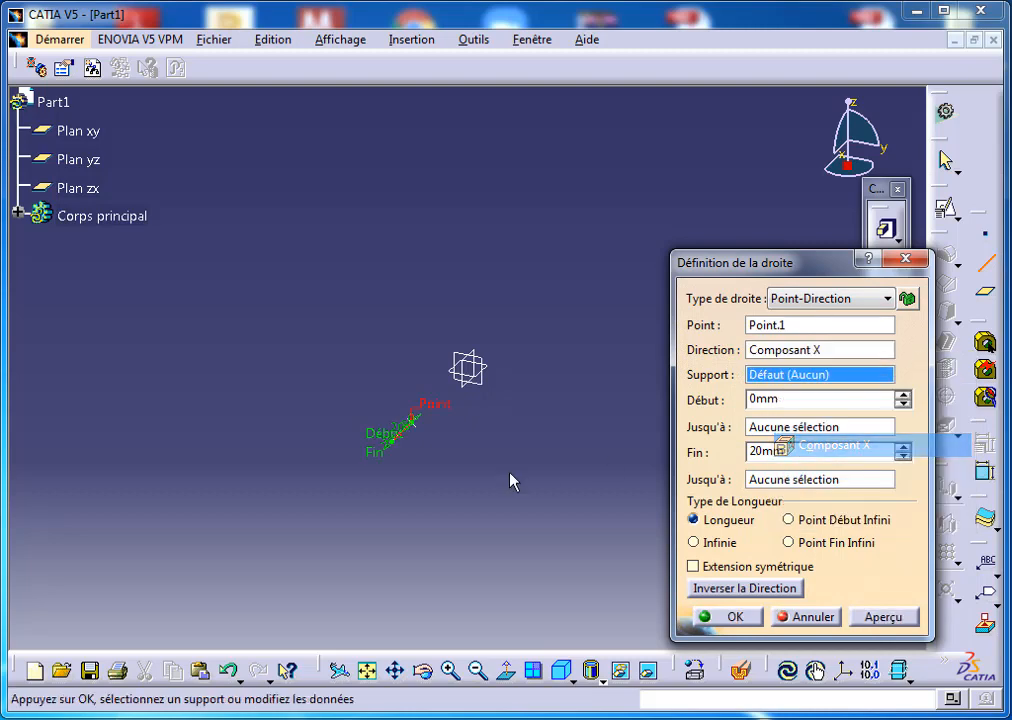
pyautogui.moveTo(386, 454); pyautogui.dragTo(306, 506)
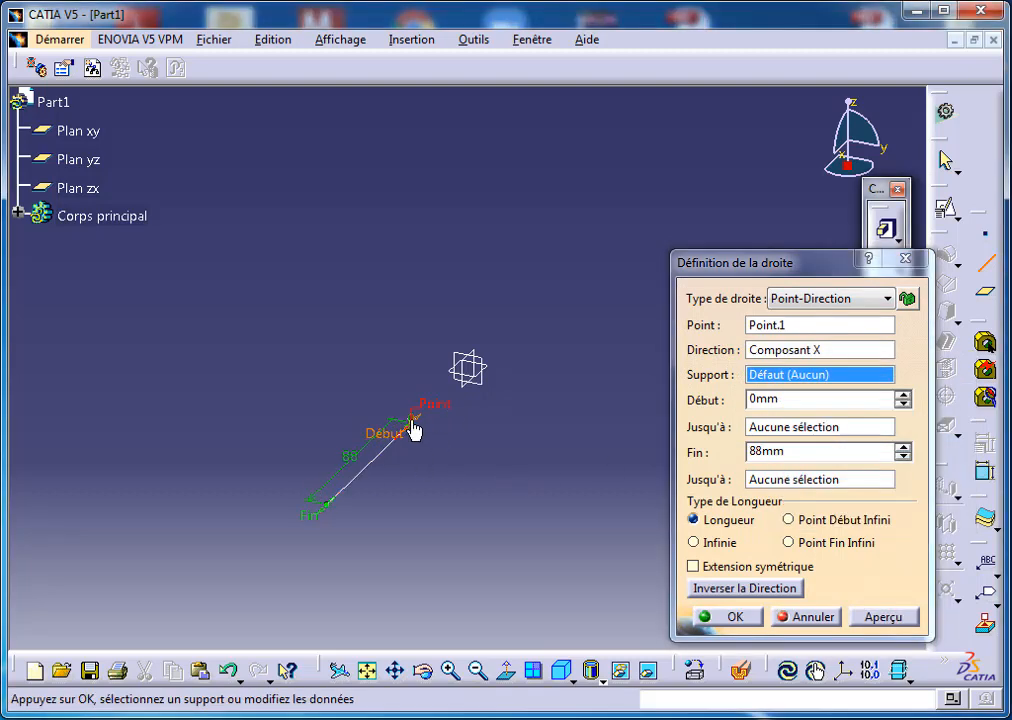
pyautogui.moveTo(413, 426); pyautogui.dragTo(372, 452)
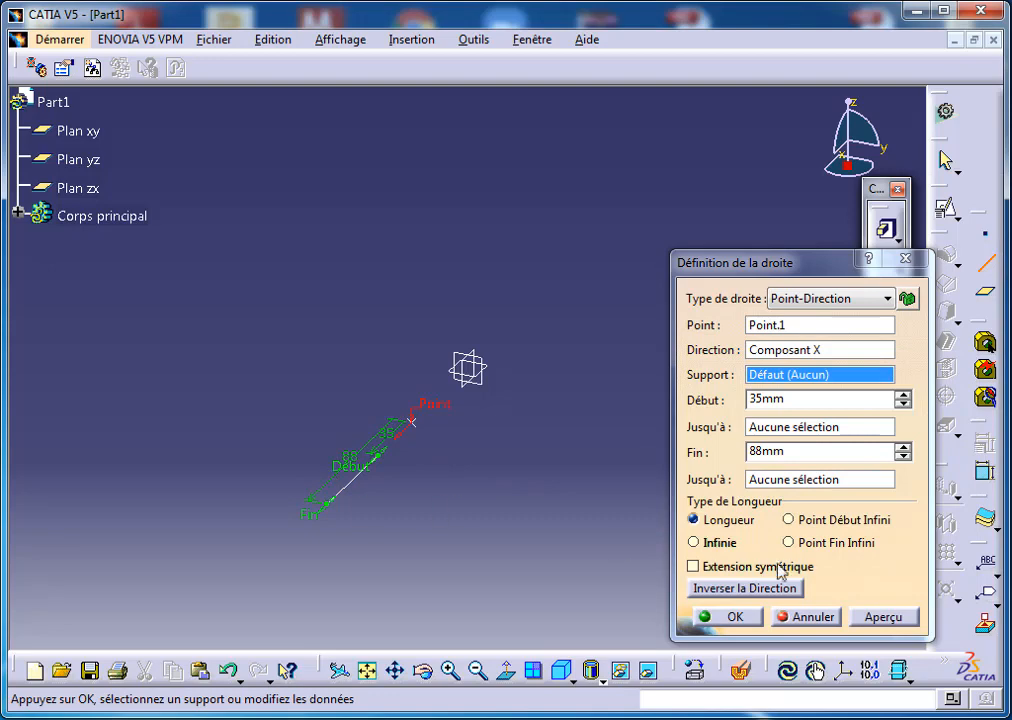
pyautogui.click(735, 616)
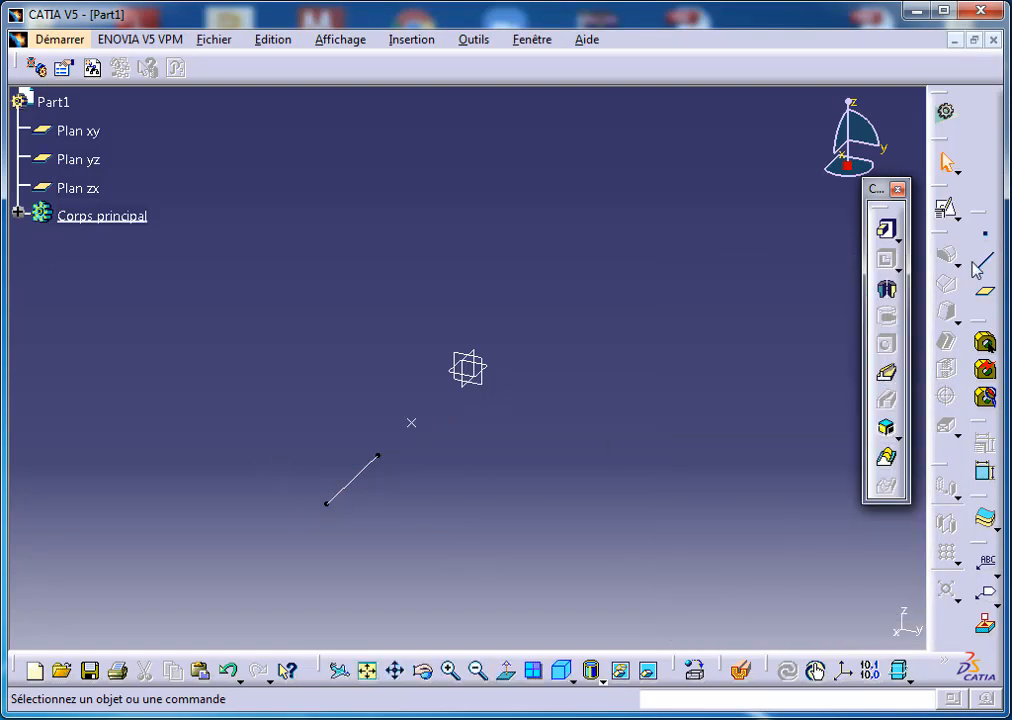
# Create a second Point-Direction line from the same point along Composant Y, from 35 mm to 88 mm.
pyautogui.click(985, 262)
pyautogui.click(412, 424)
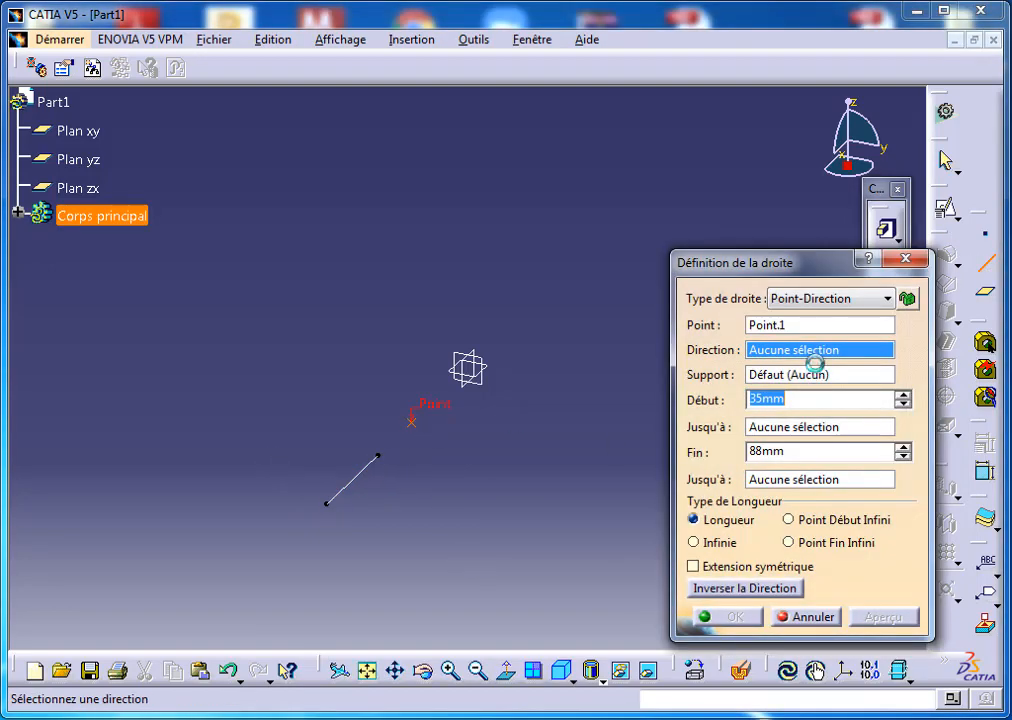
pyautogui.rightClick(804, 353)
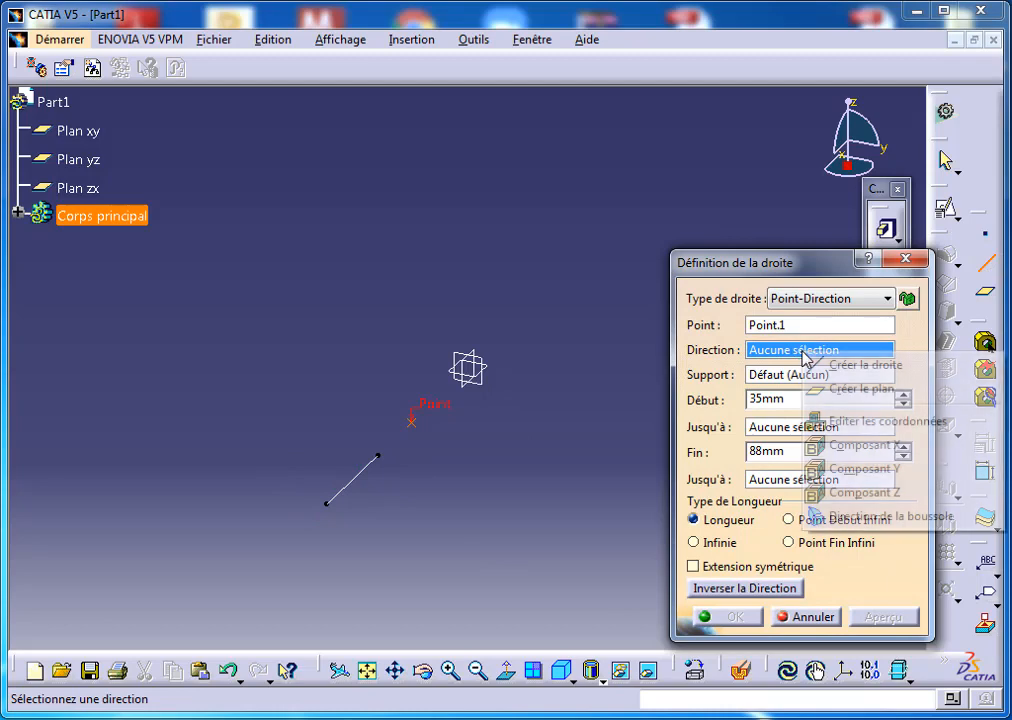
pyautogui.click(890, 478)
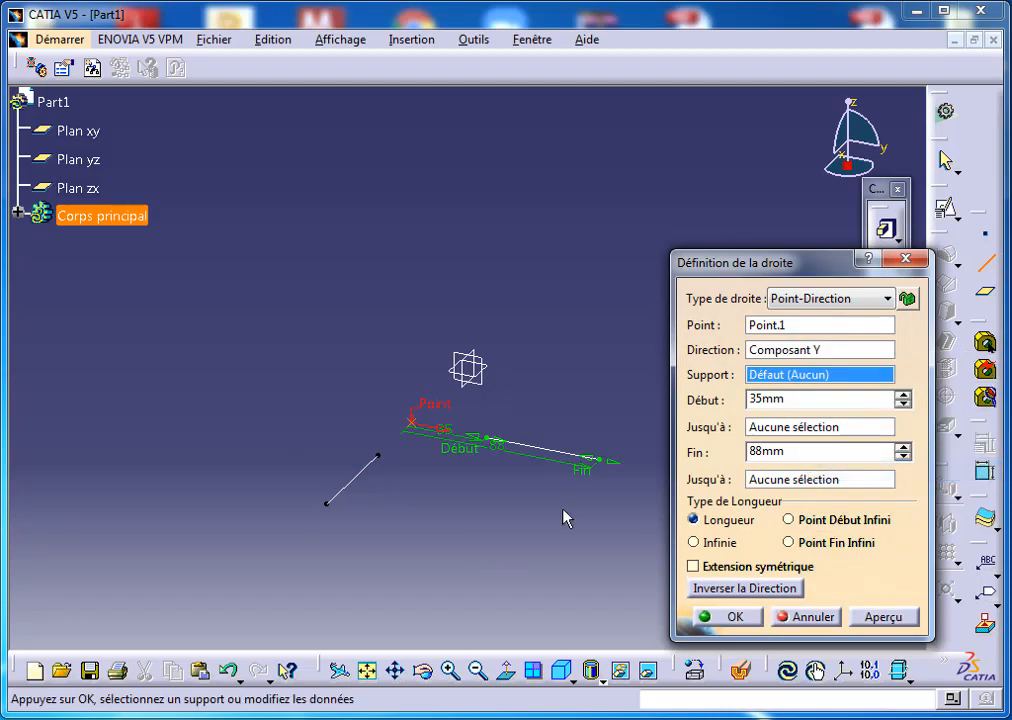
pyautogui.click(735, 616)
# Start a positioned sketch on Plan xy and set its origin by projection of the existing point.
pyautogui.moveTo(499, 448); pyautogui.dragTo(479, 387, button='middle')
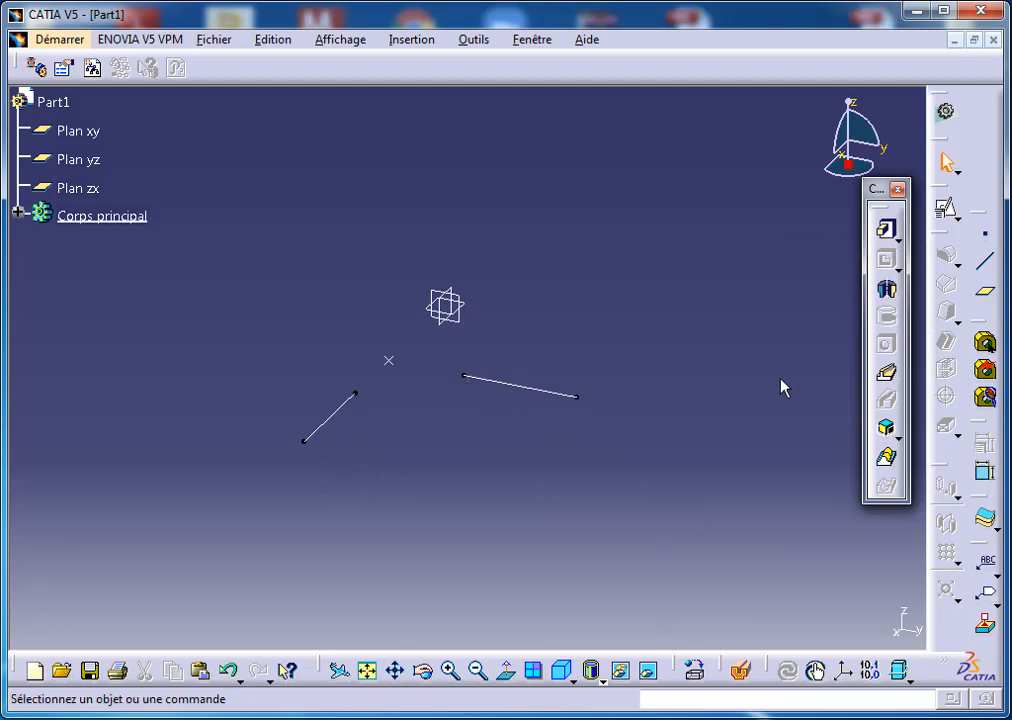
pyautogui.click(946, 210)
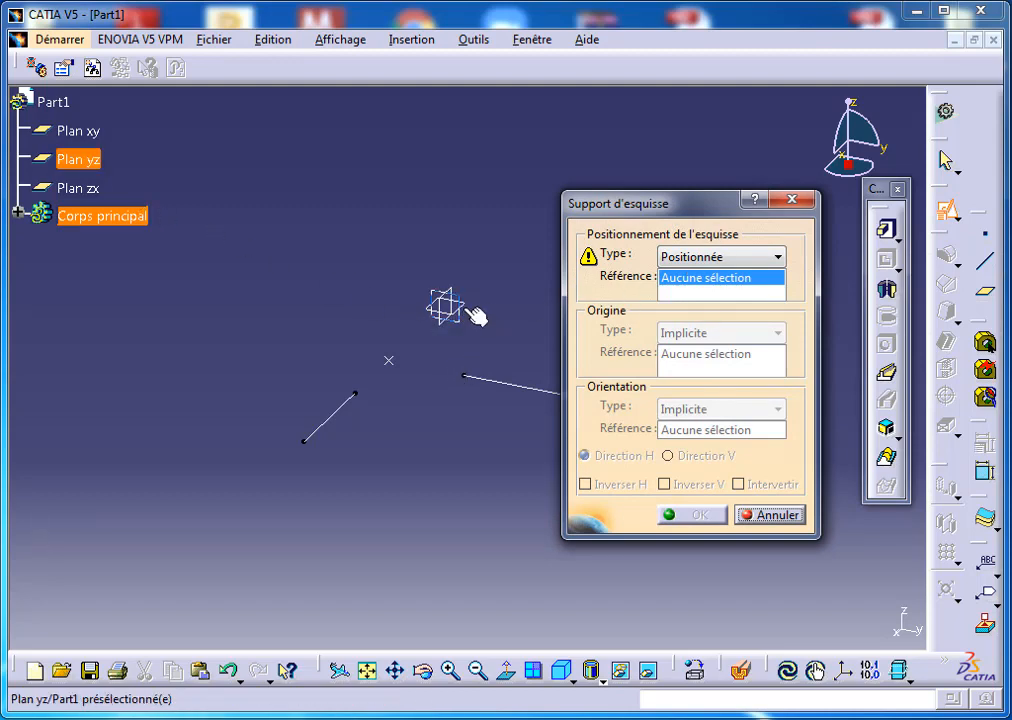
pyautogui.click(76, 138)
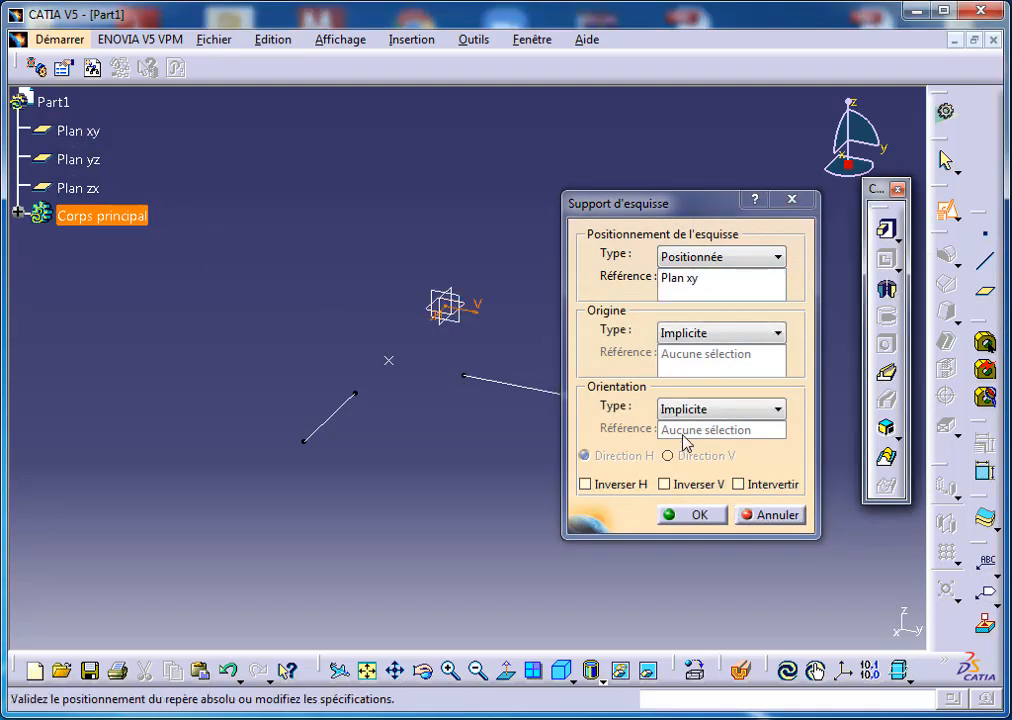
pyautogui.click(702, 333)
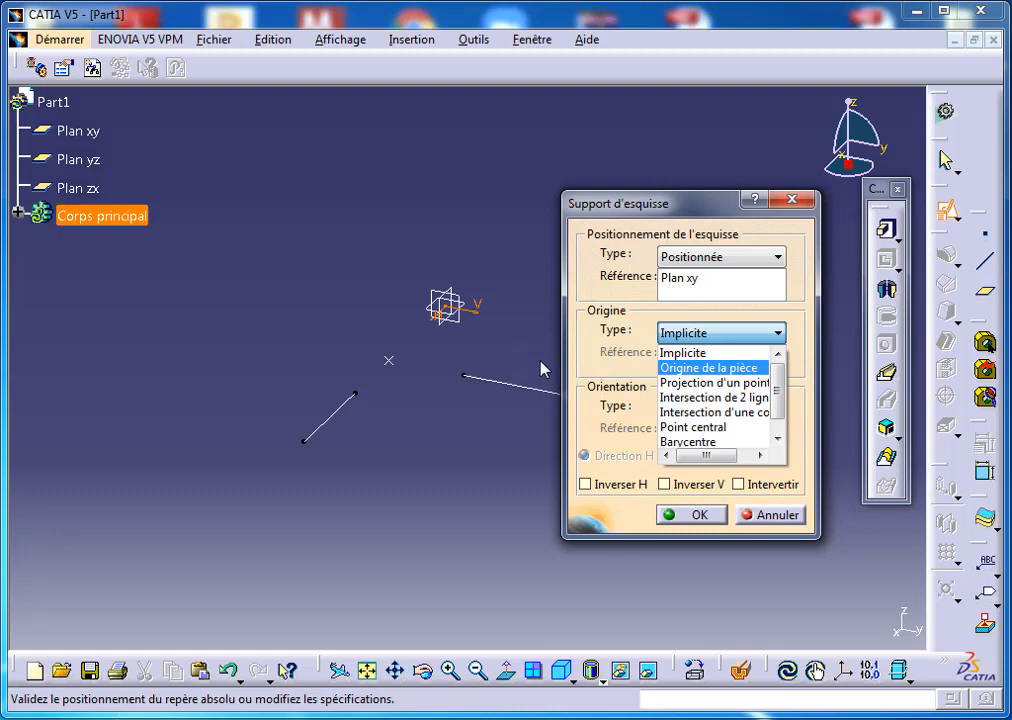
pyautogui.click(689, 389)
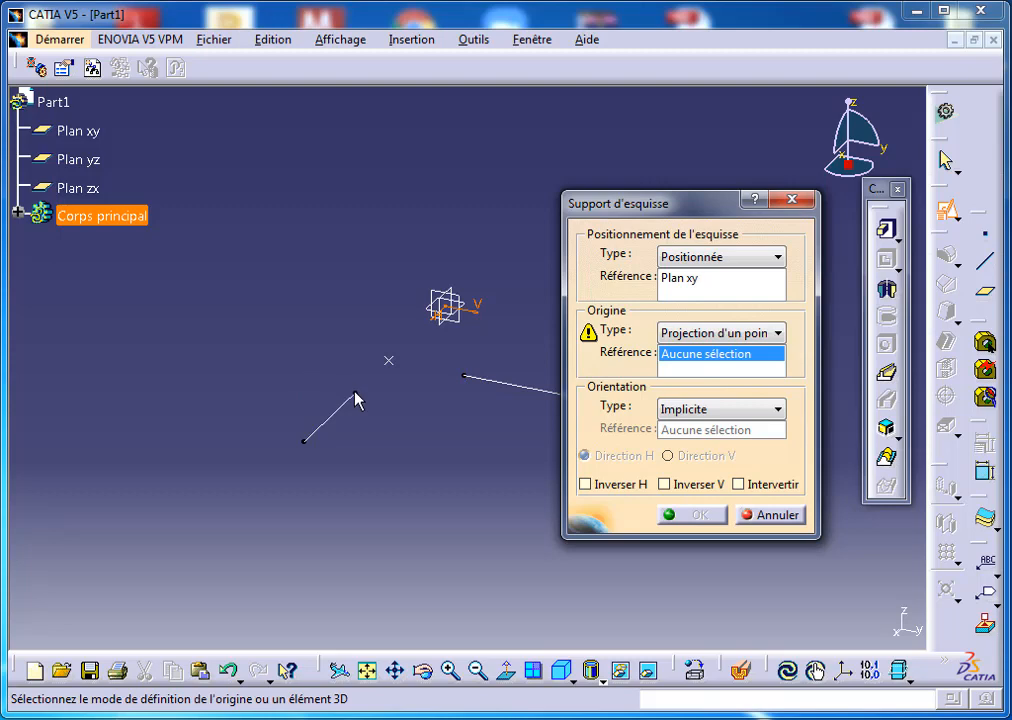
pyautogui.moveTo(481, 440)
pyautogui.mouseDown(button='middle')
pyautogui.moveTo(382, 345)
pyautogui.moveTo(380, 388)
pyautogui.mouseUp(button='middle')
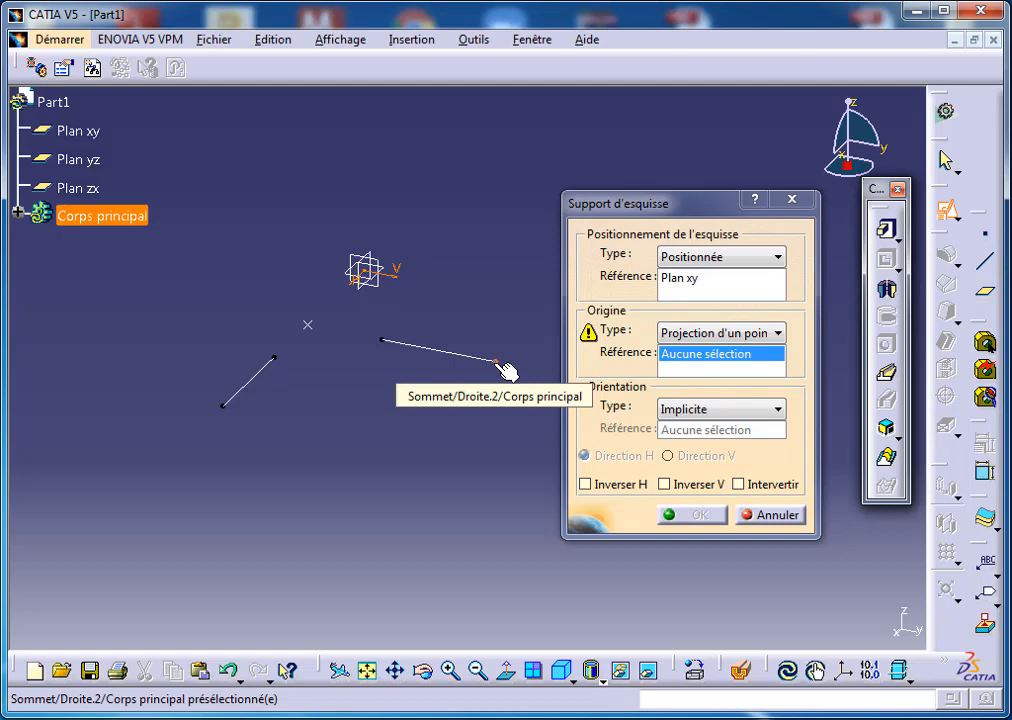
pyautogui.click(307, 324)
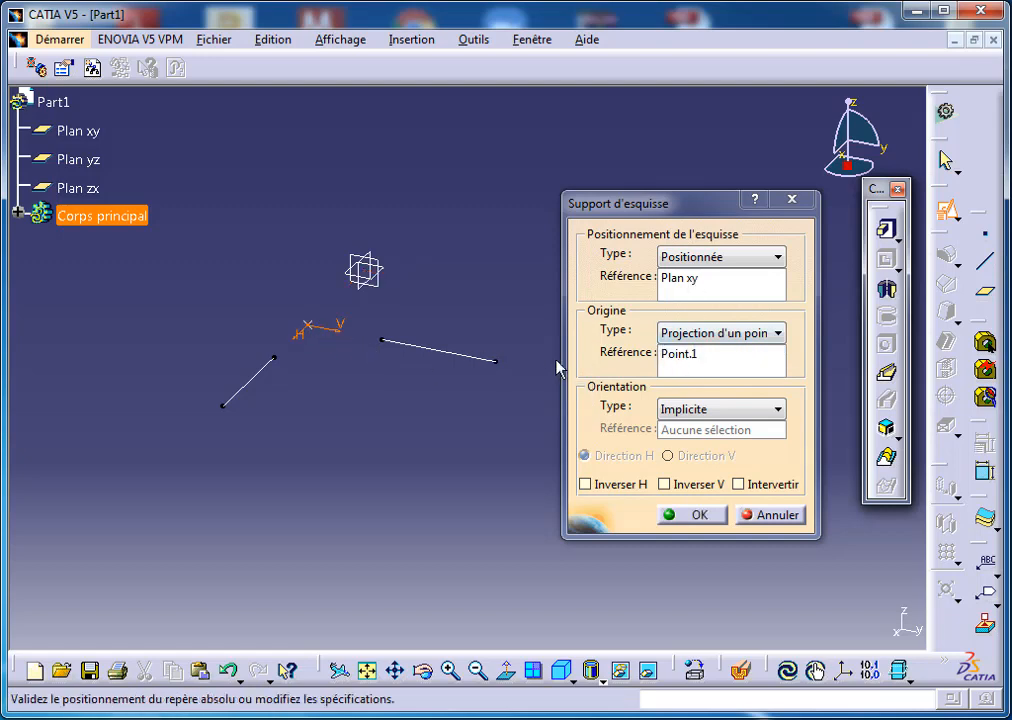
# Change the sketch origin's reference to the near endpoint of the Y-direction line, and replace it with that line's far endpoint.
pyautogui.click(678, 355)
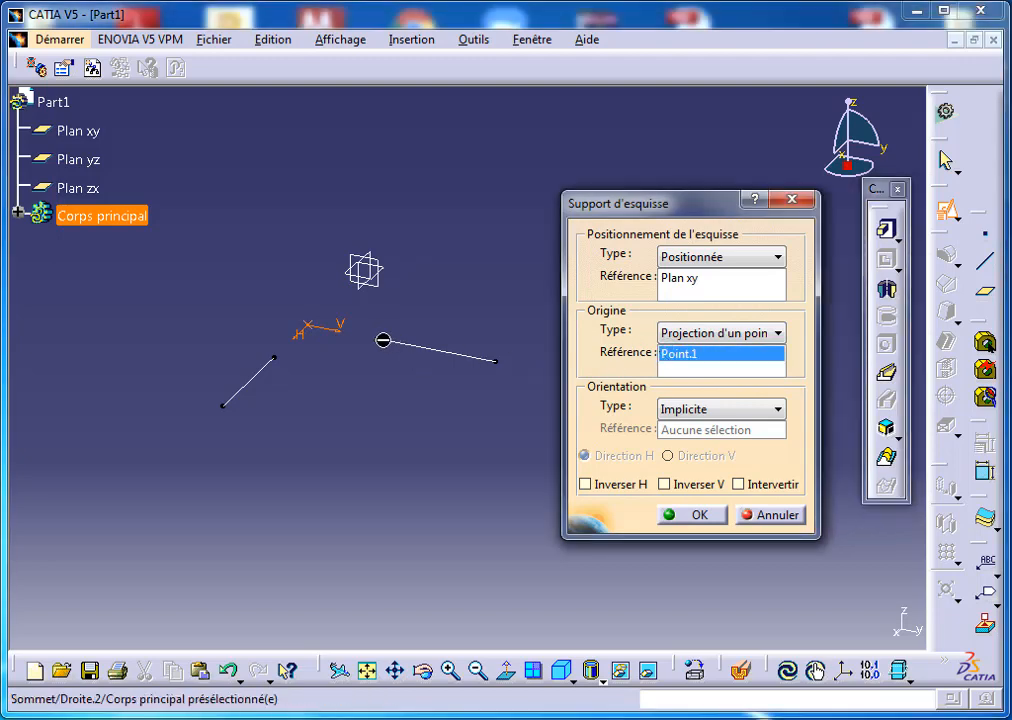
pyautogui.click(382, 340)
pyautogui.click(716, 356)
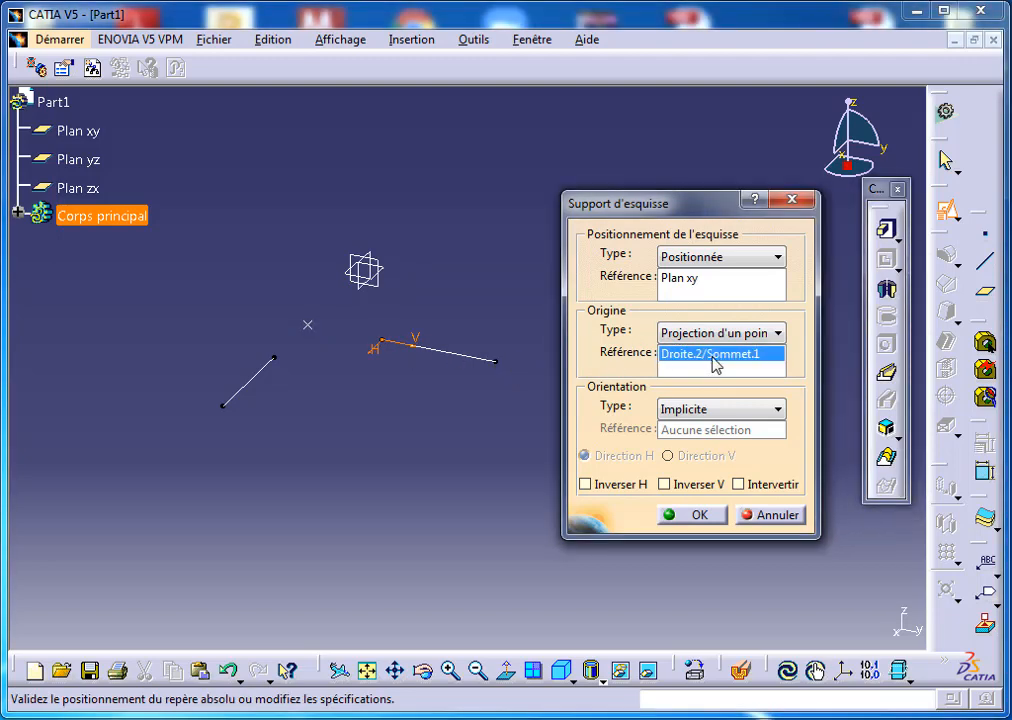
pyautogui.click(500, 362)
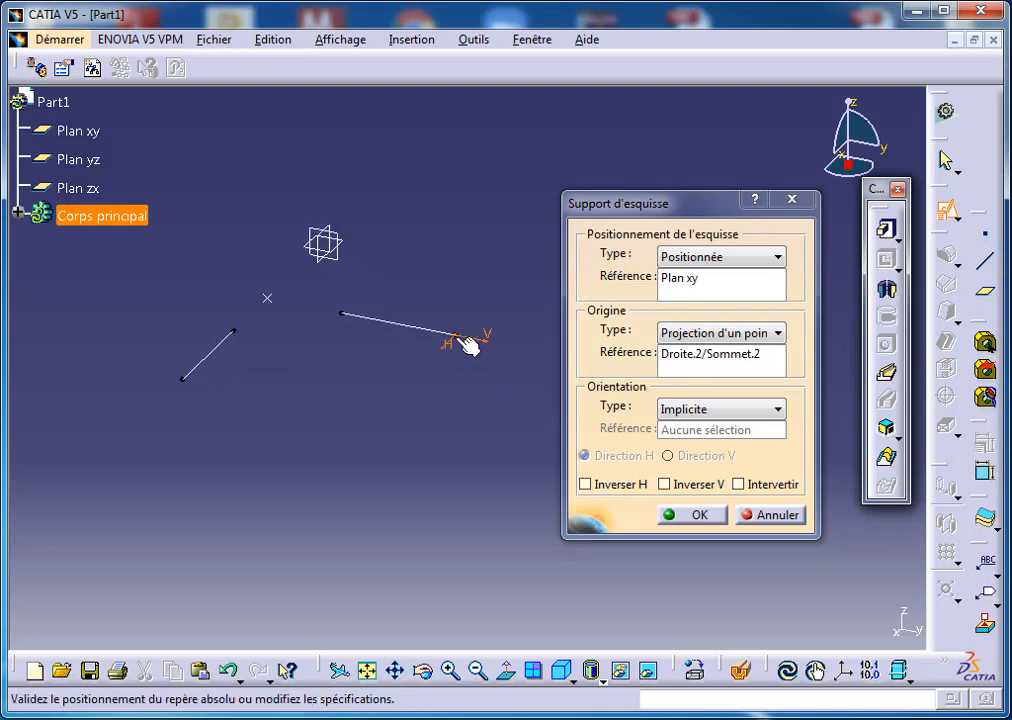
# Try the Axe Y orientation type for the sketch, and set the orientation back to Implicite.
pyautogui.click(733, 411)
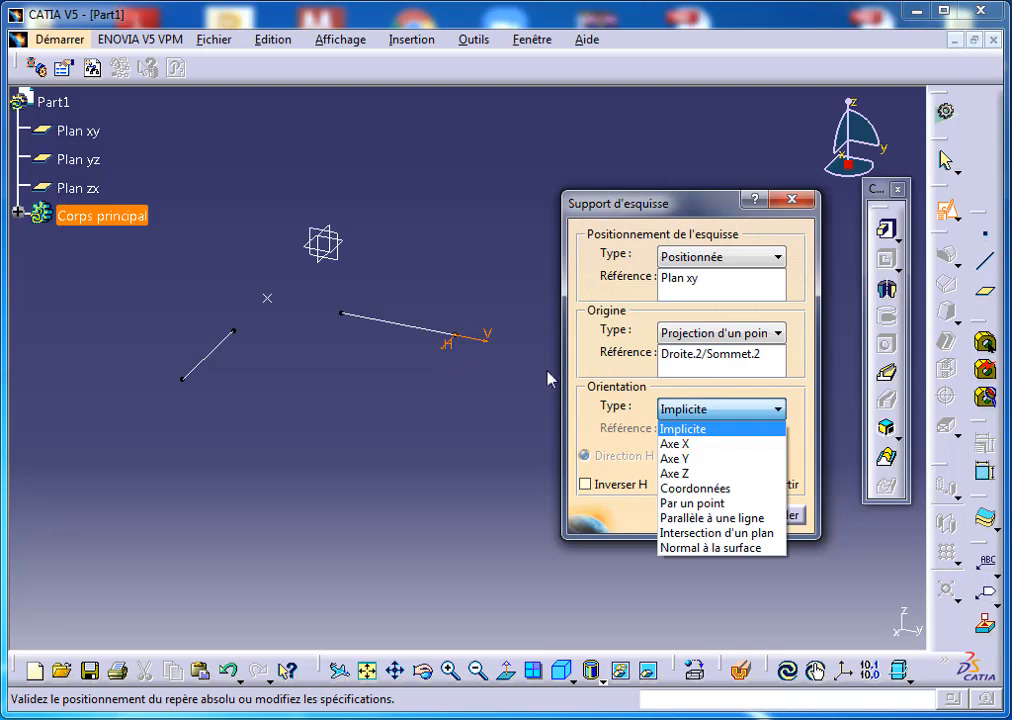
pyautogui.click(691, 426)
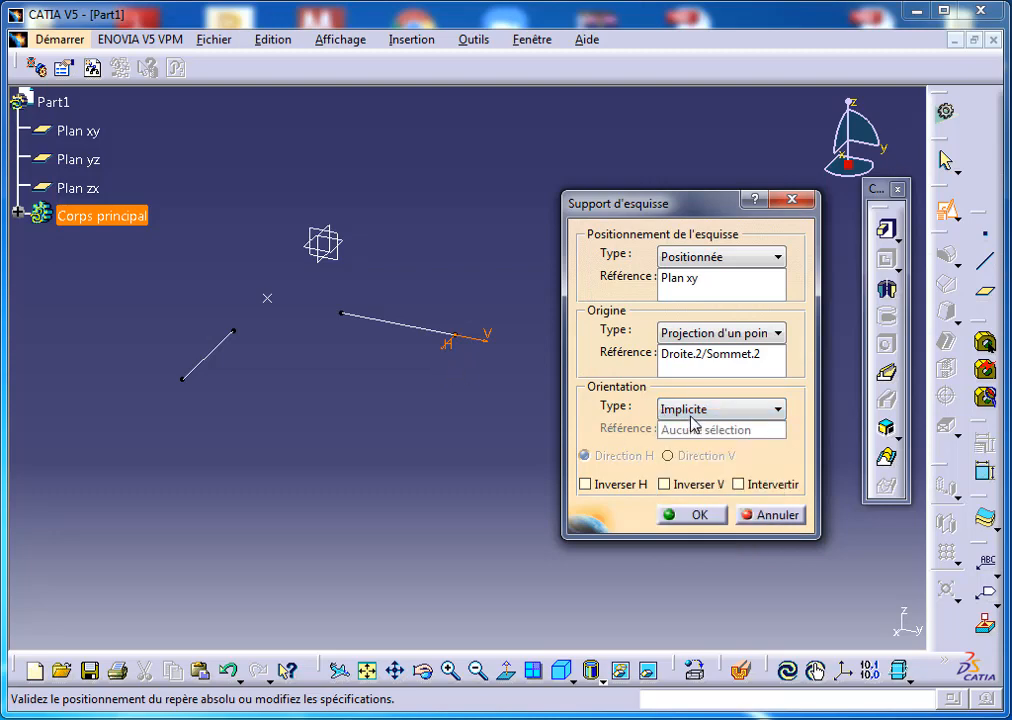
pyautogui.click(690, 418)
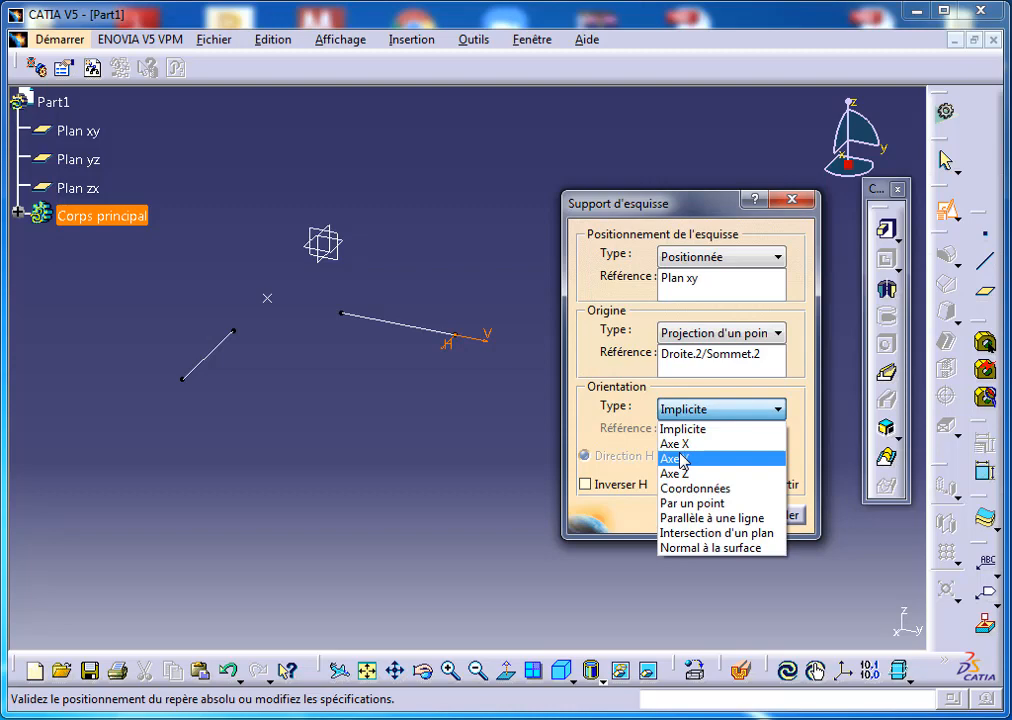
pyautogui.click(681, 460)
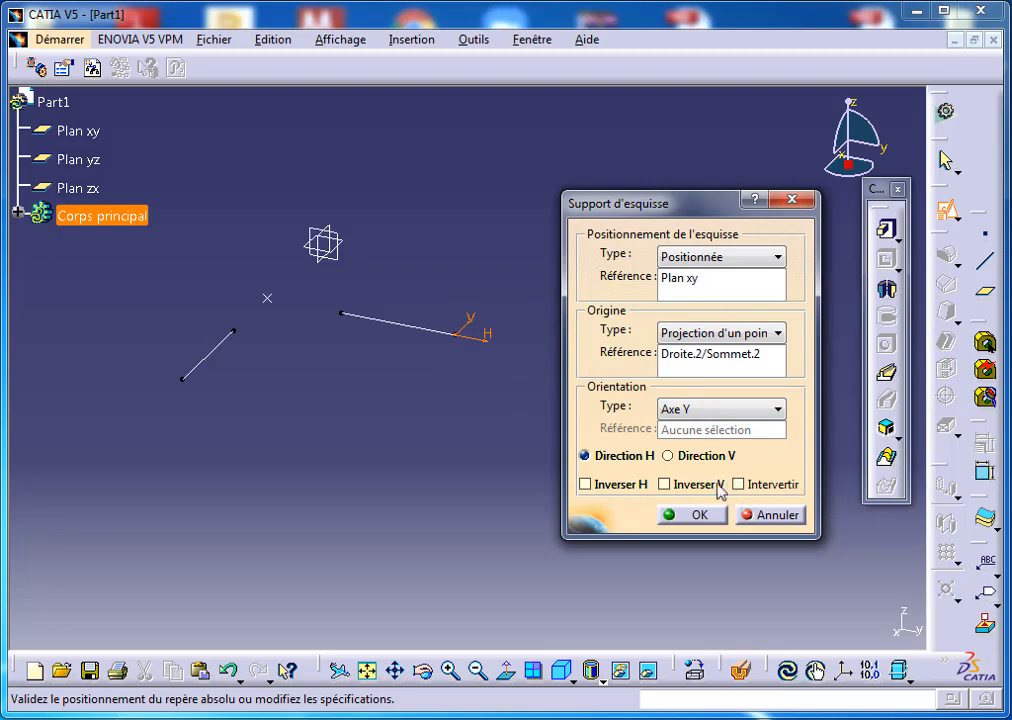
pyautogui.click(678, 410)
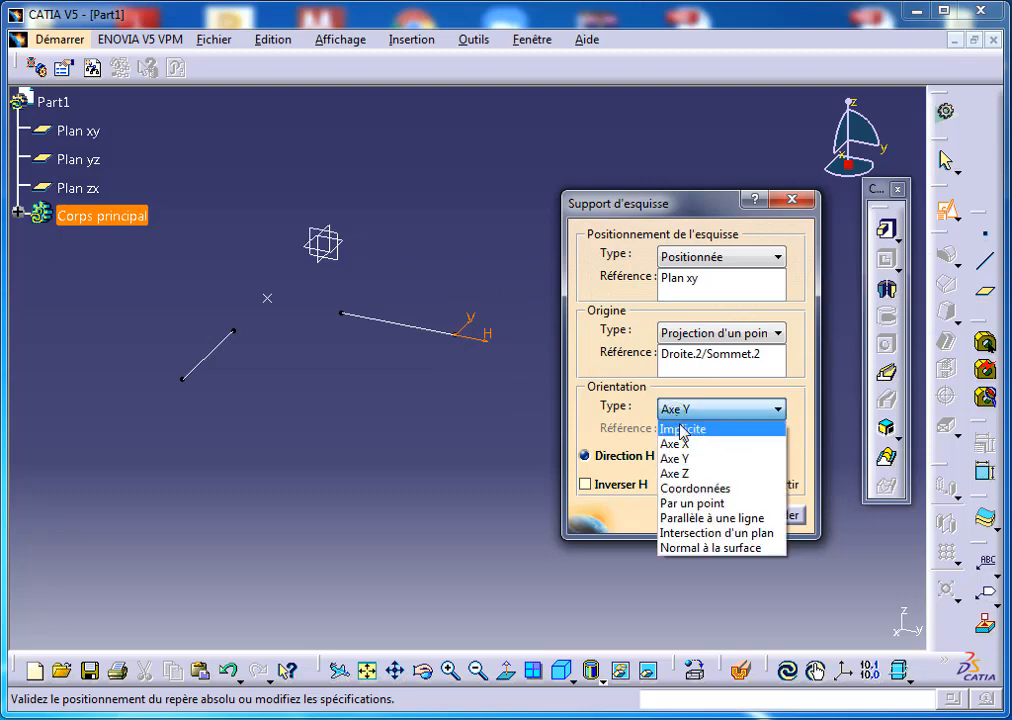
pyautogui.click(681, 430)
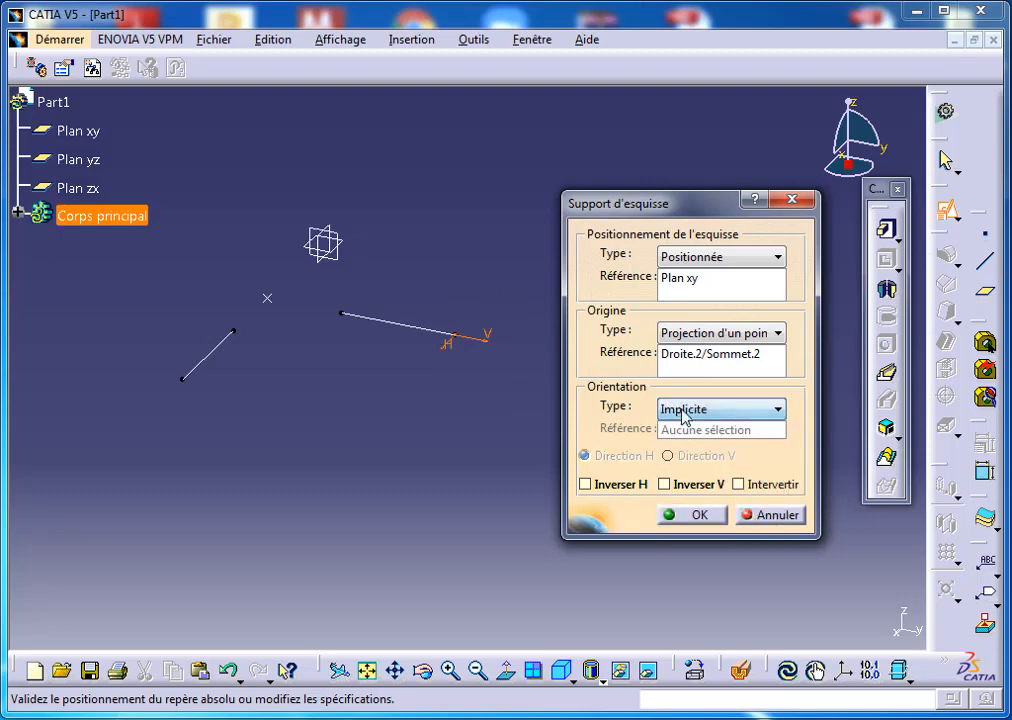
# Try the Intervertir and Inverser V options with the Implicite orientation, and clear both options.
pyautogui.click(762, 486)
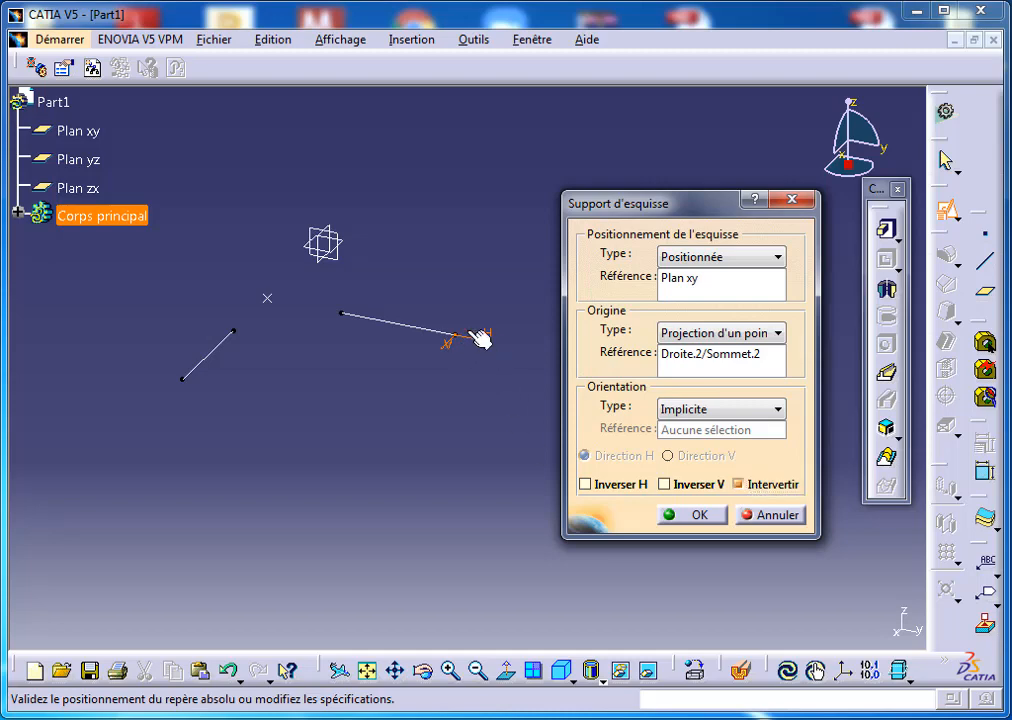
pyautogui.click(676, 487)
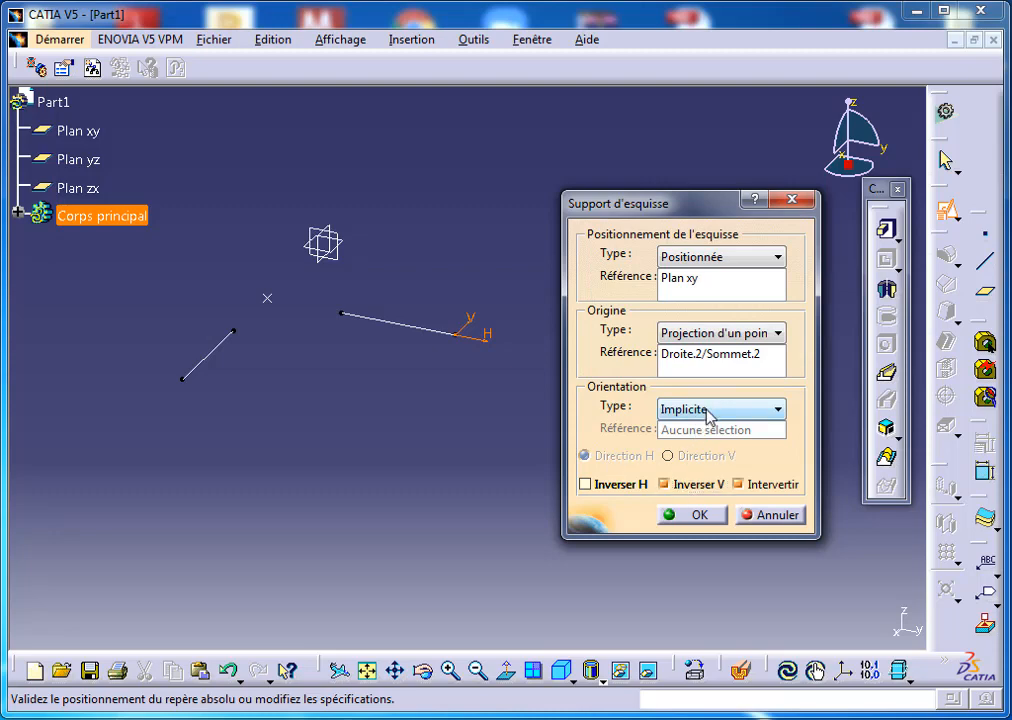
pyautogui.click(664, 485)
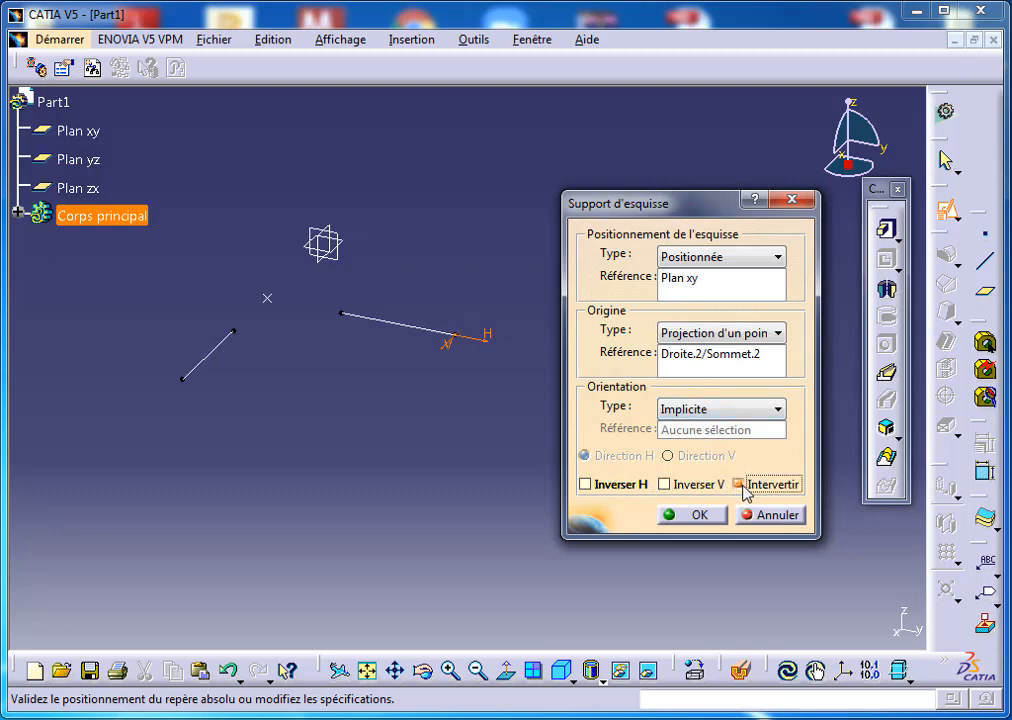
pyautogui.click(744, 486)
# Try the Axe Y and Axe X orientation types for the sketch's H direction.
pyautogui.click(669, 409)
pyautogui.click(709, 460)
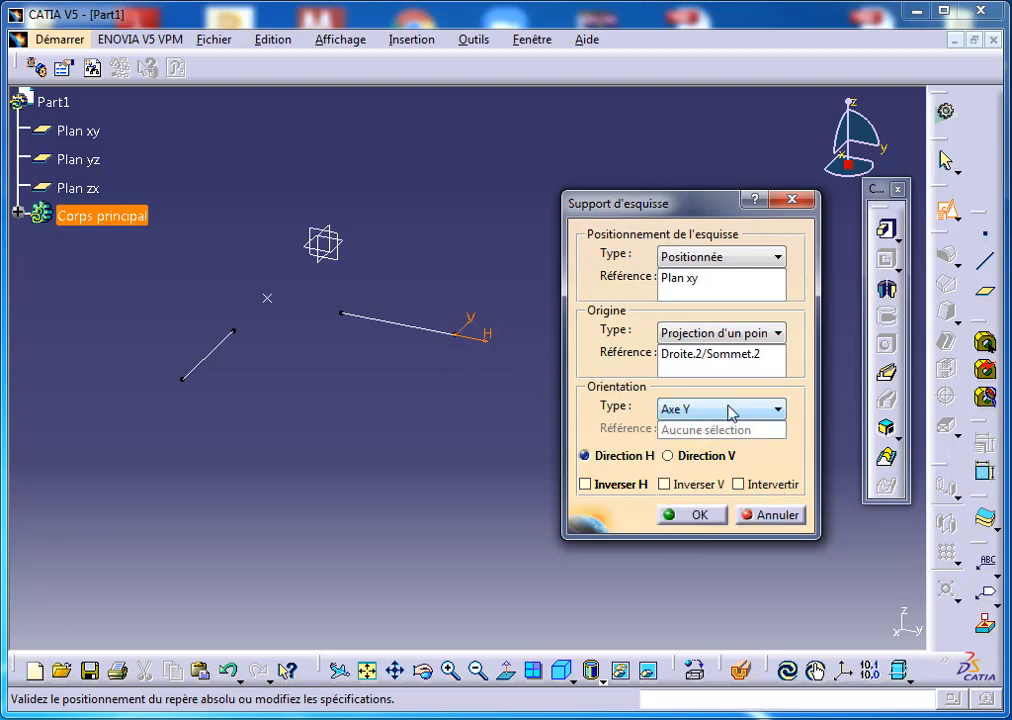
pyautogui.click(680, 414)
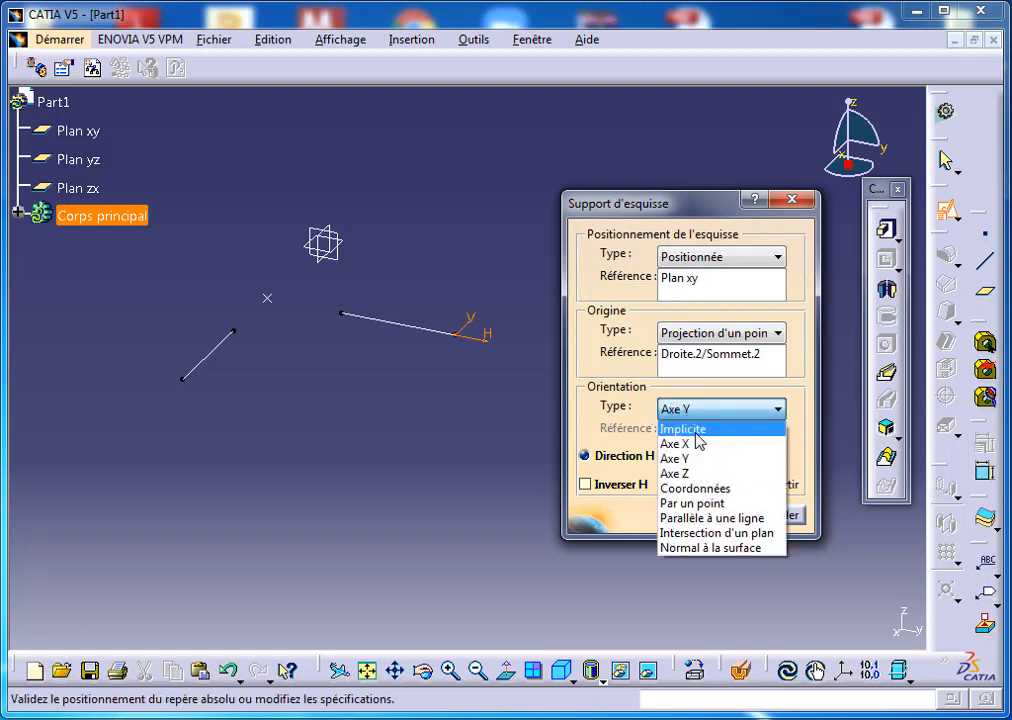
pyautogui.click(697, 443)
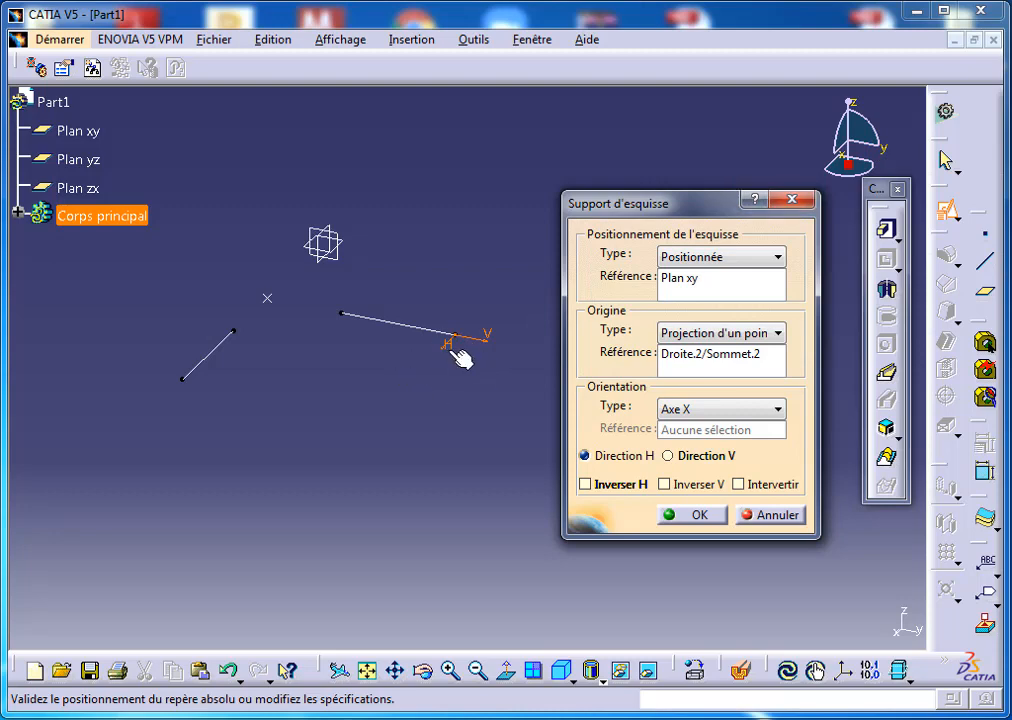
# Try to orient the positioned sketch's H direction along Axe Z.
pyautogui.click(716, 410)
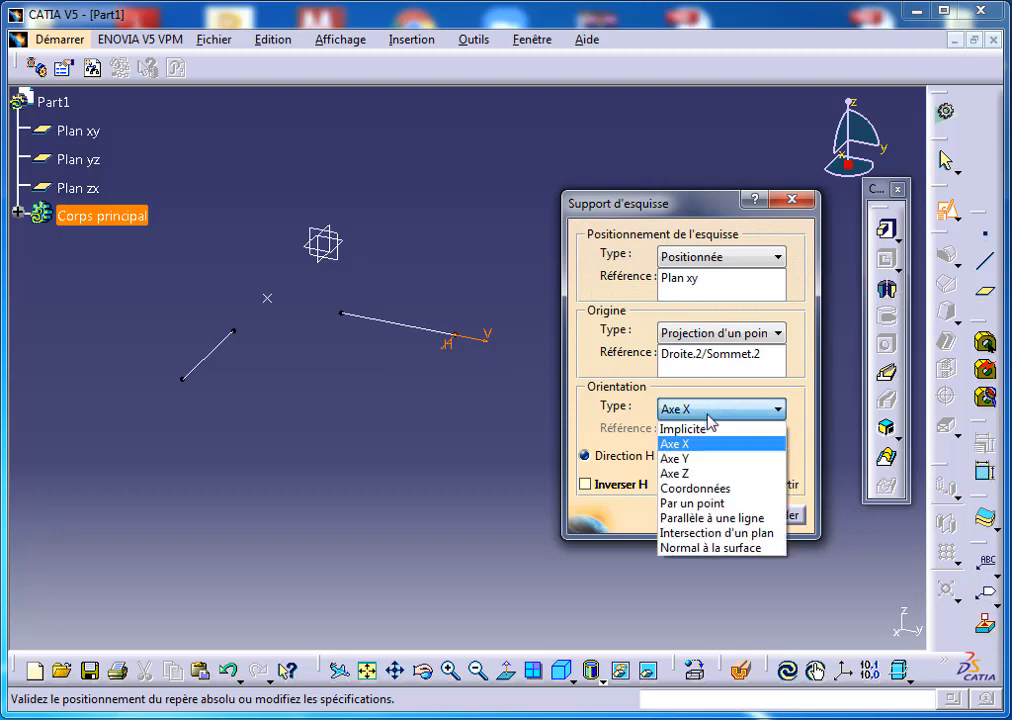
pyautogui.click(687, 474)
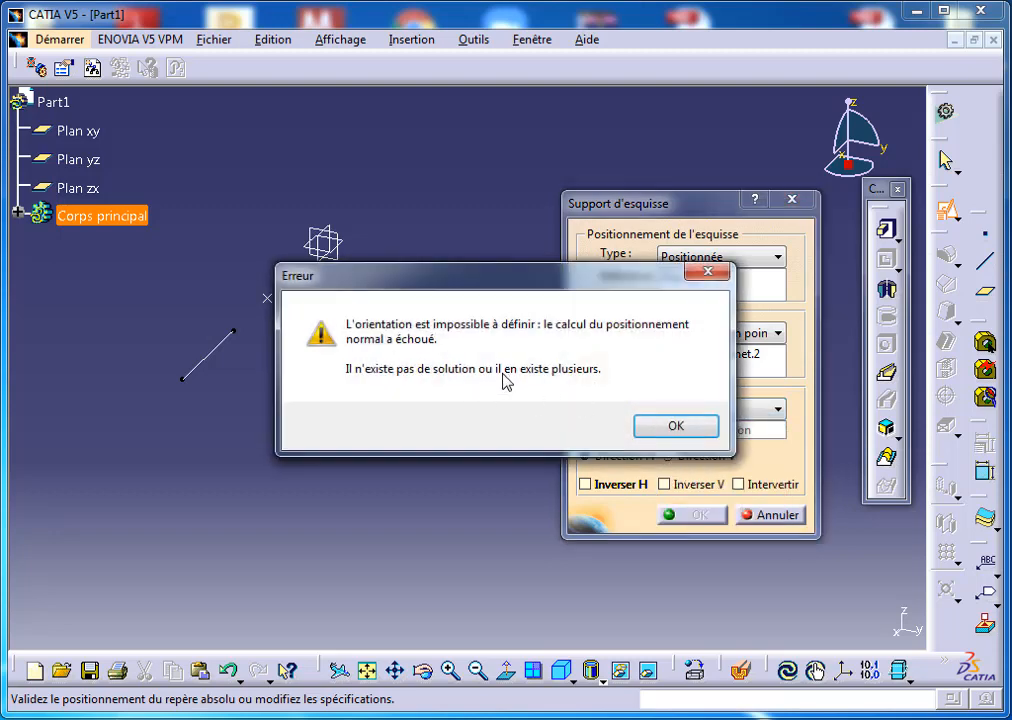
pyautogui.click(708, 272)
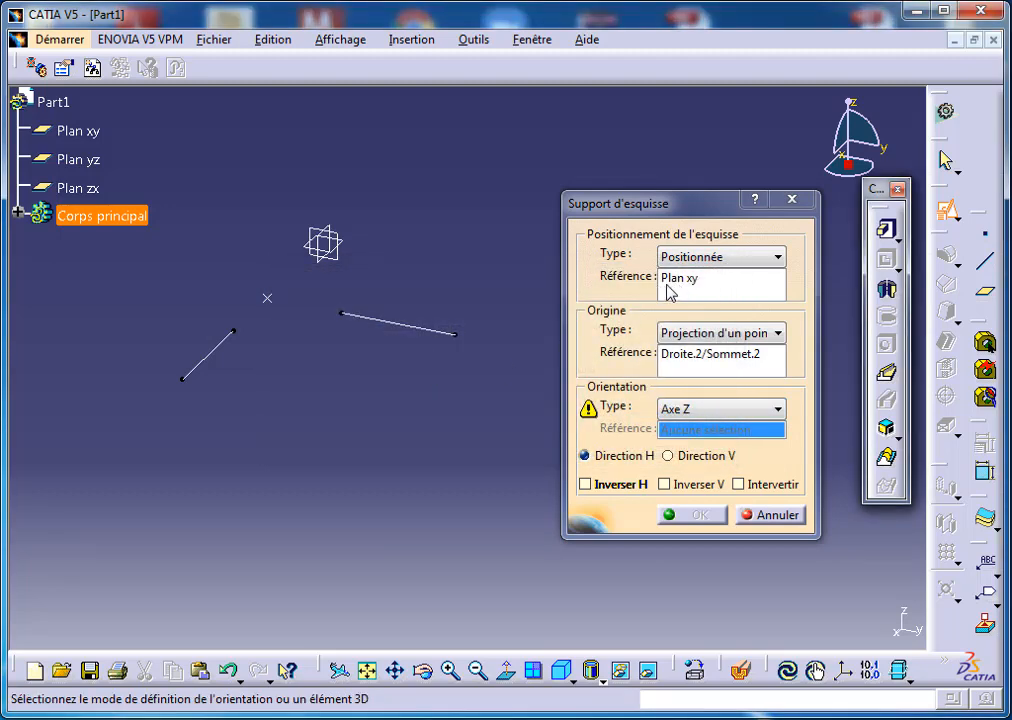
# Try the Coordonnées orientation type for the sketch's H direction with X 9 mm, Y -8 mm and Z 0 mm.
pyautogui.click(680, 410)
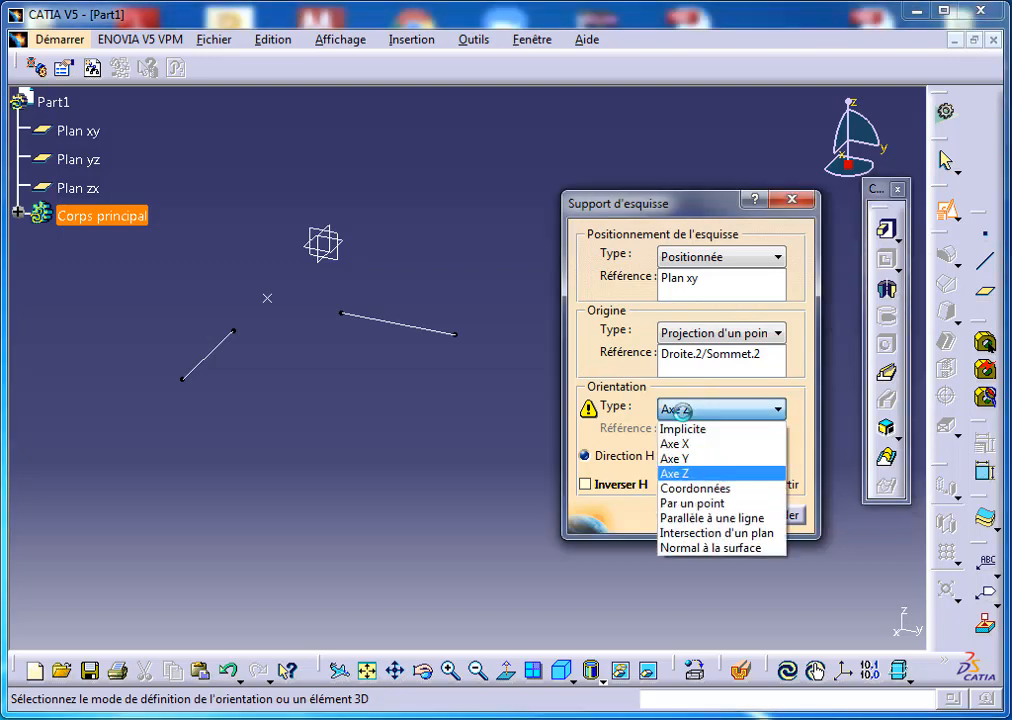
pyautogui.click(697, 490)
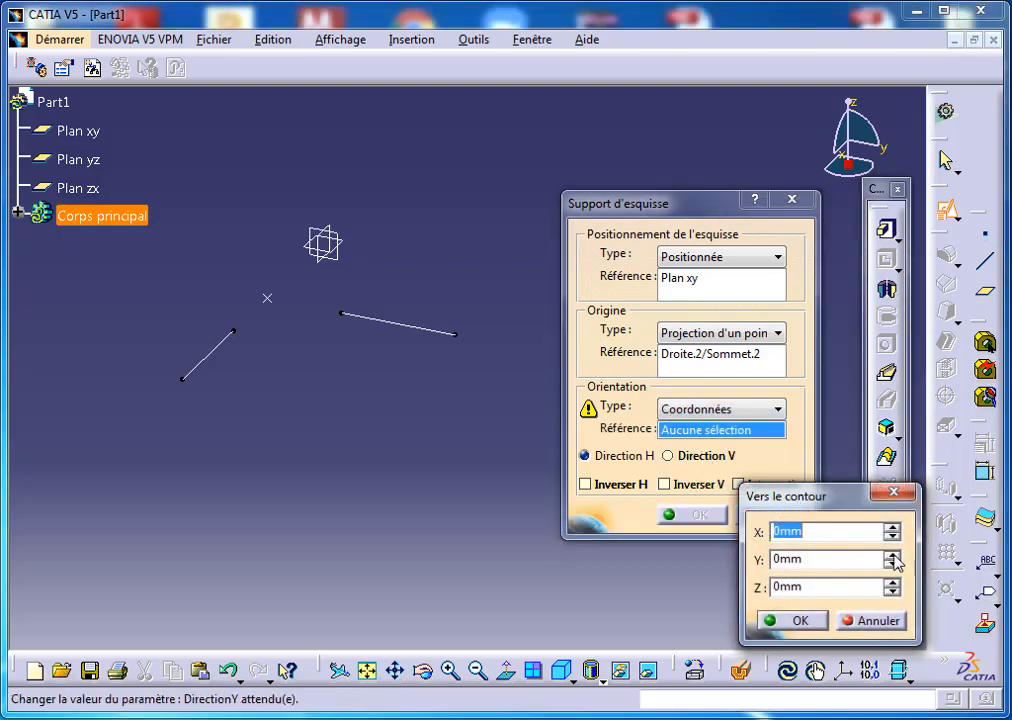
pyautogui.doubleClick(811, 588)
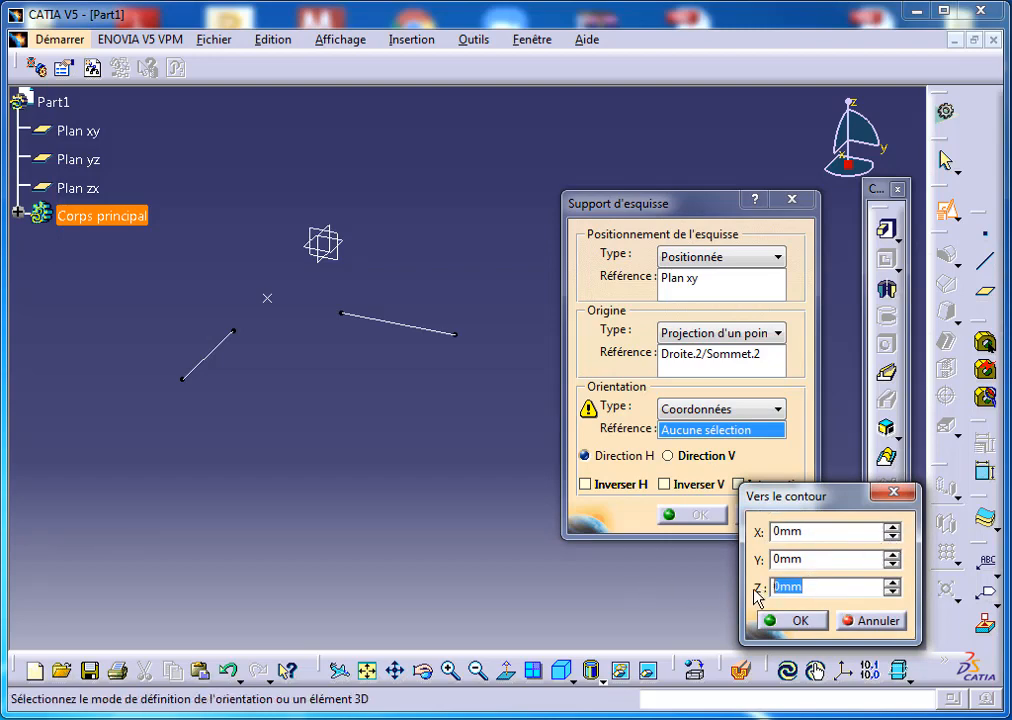
pyautogui.click(891, 529)
pyautogui.click(891, 529)
pyautogui.click(891, 529)
pyautogui.click(891, 529)
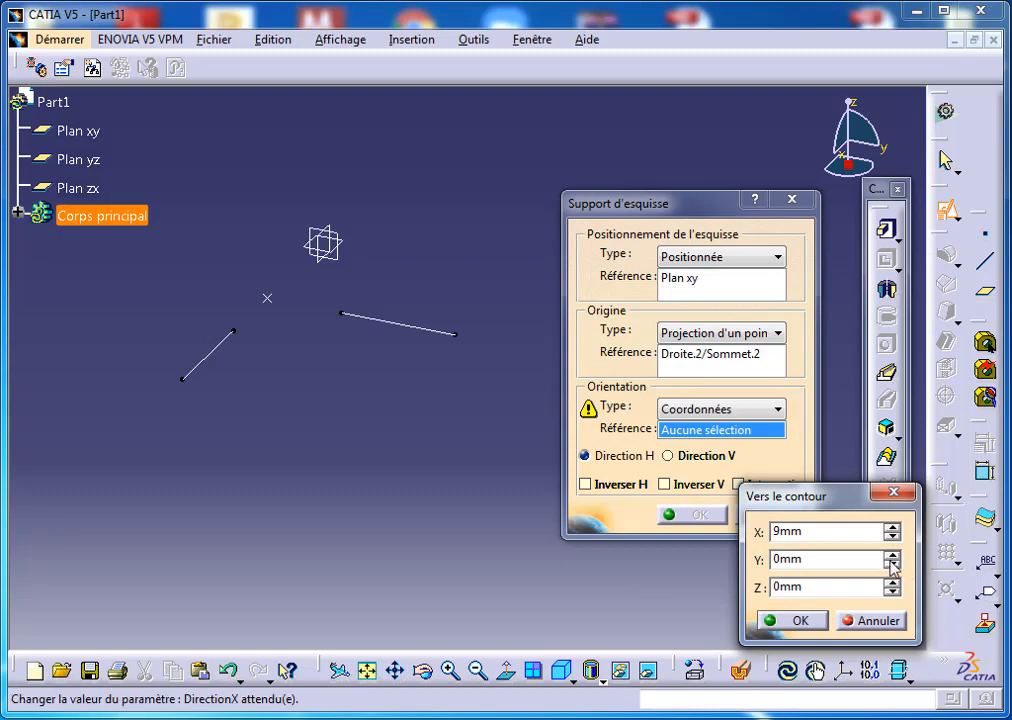
pyautogui.click(891, 564)
pyautogui.click(891, 564)
pyautogui.click(891, 564)
pyautogui.click(891, 564)
pyautogui.click(891, 564)
pyautogui.click(891, 564)
pyautogui.click(891, 564)
pyautogui.click(891, 564)
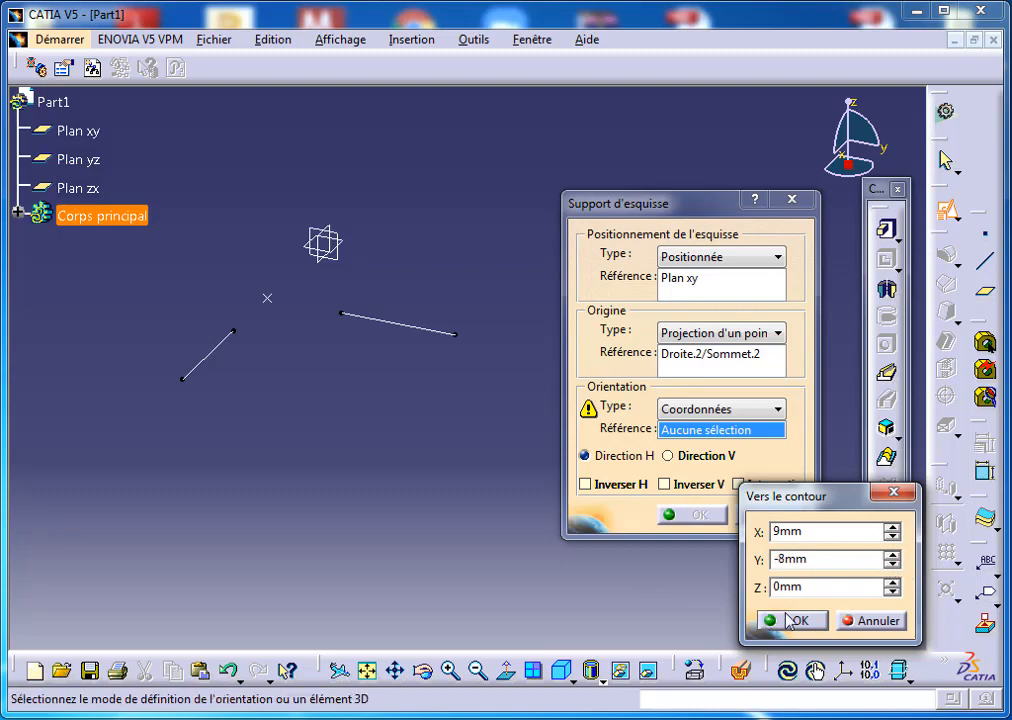
pyautogui.click(790, 621)
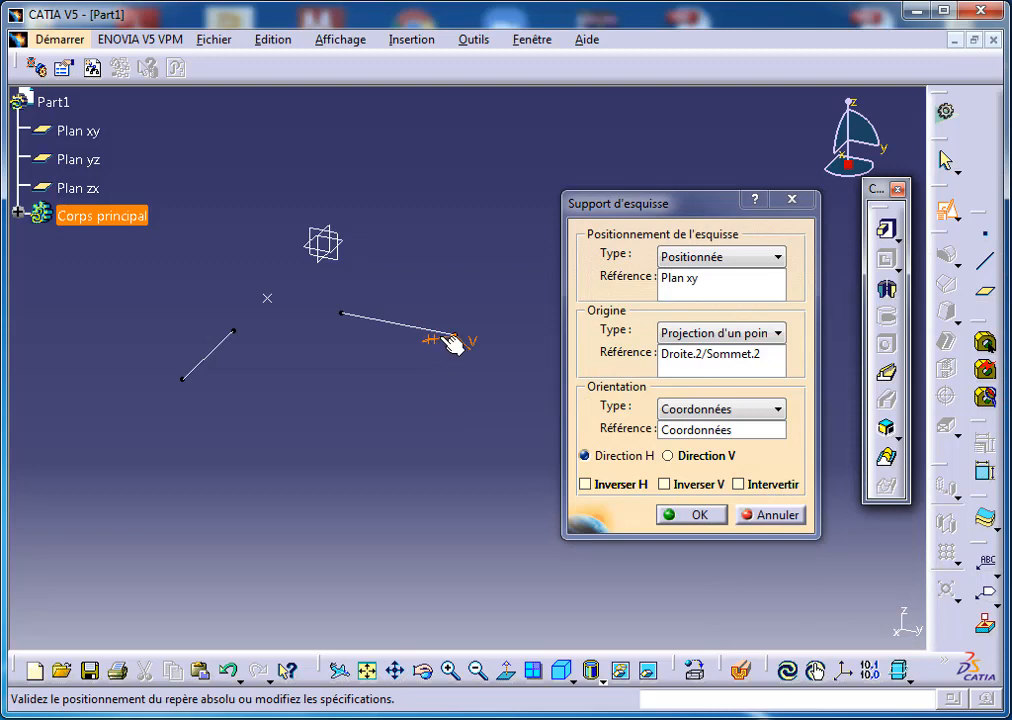
# Reopen the orientation coordinates and set the direction's Z component to 1 mm.
pyautogui.click(710, 432)
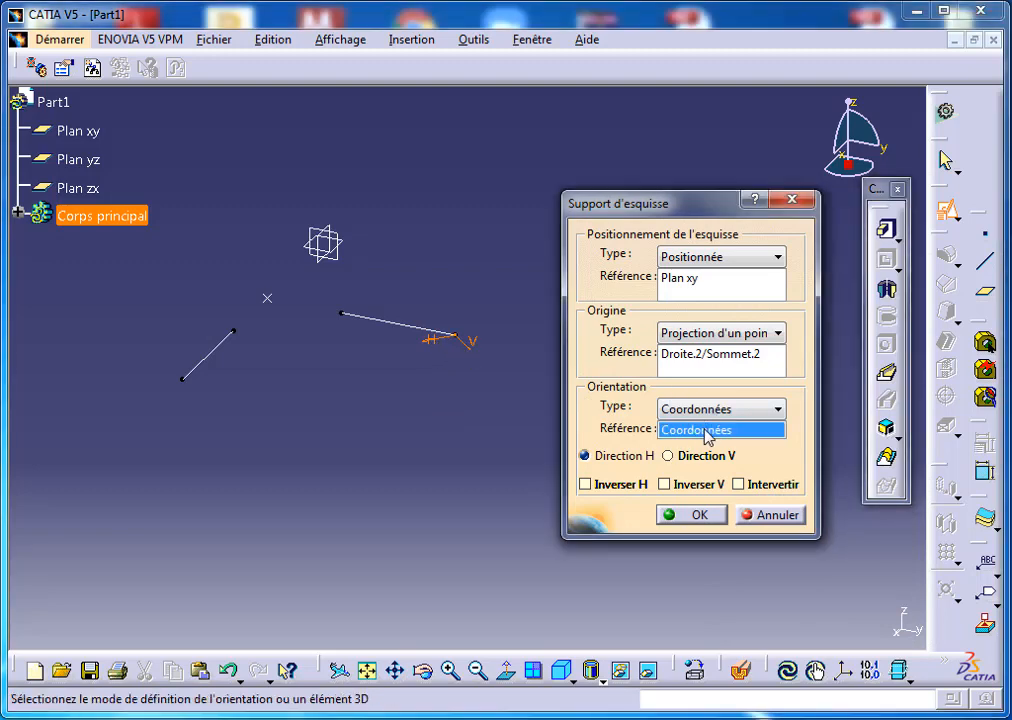
pyautogui.click(712, 411)
pyautogui.click(705, 487)
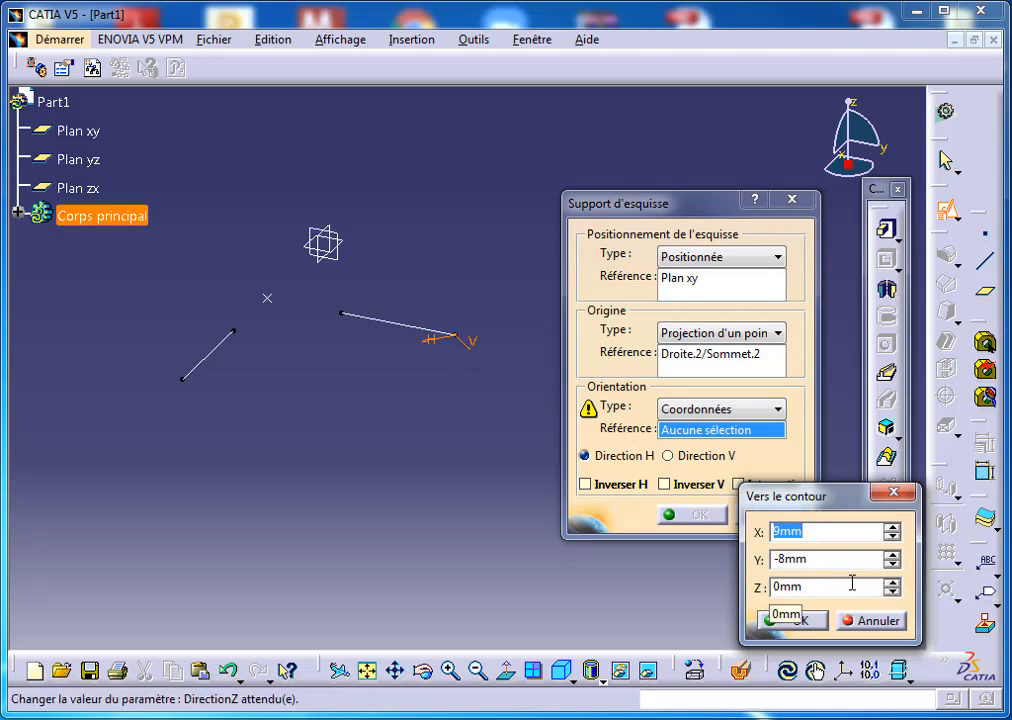
pyautogui.click(891, 585)
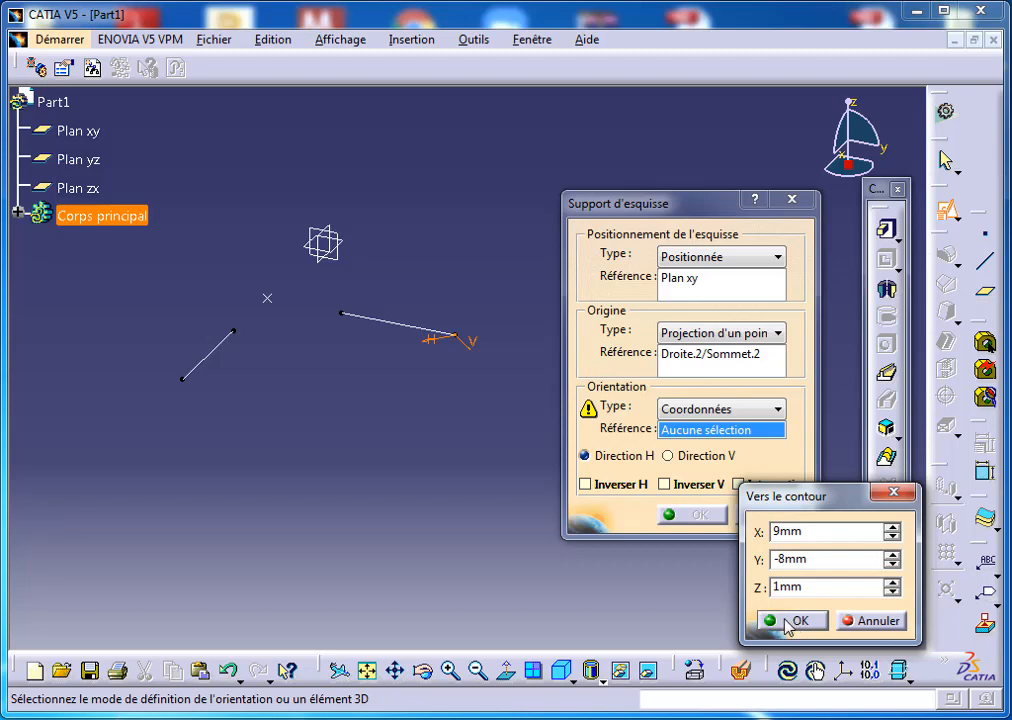
pyautogui.click(789, 621)
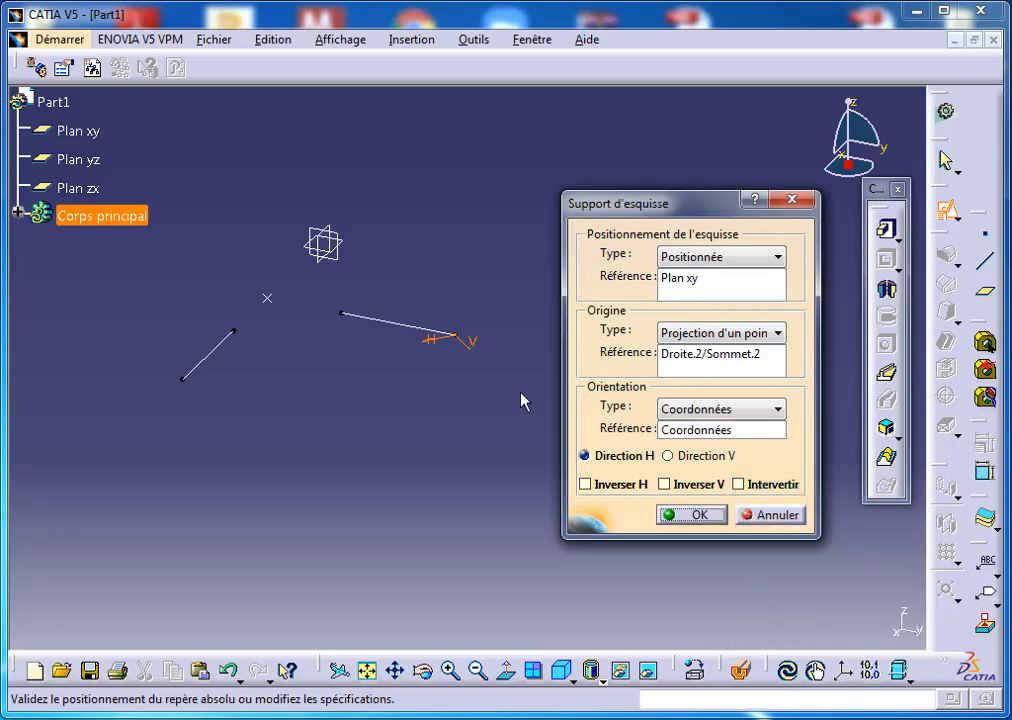
# Raise the Z component of the sketch's orientation coordinates to 22 mm.
pyautogui.moveTo(461, 346); pyautogui.dragTo(422, 337, button='middle')
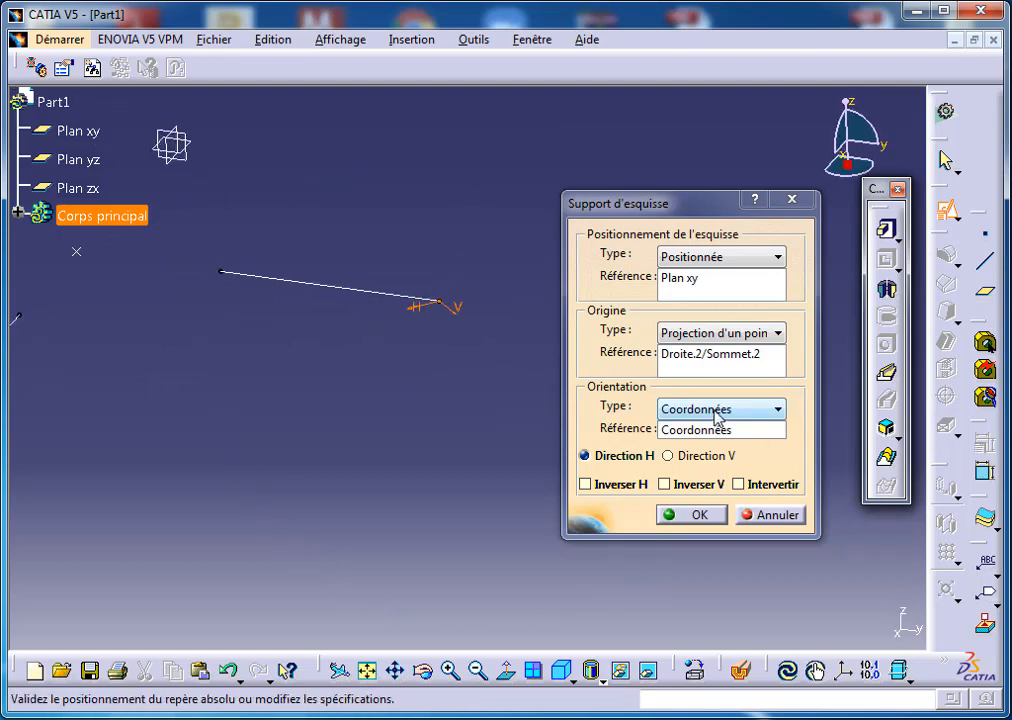
pyautogui.click(705, 432)
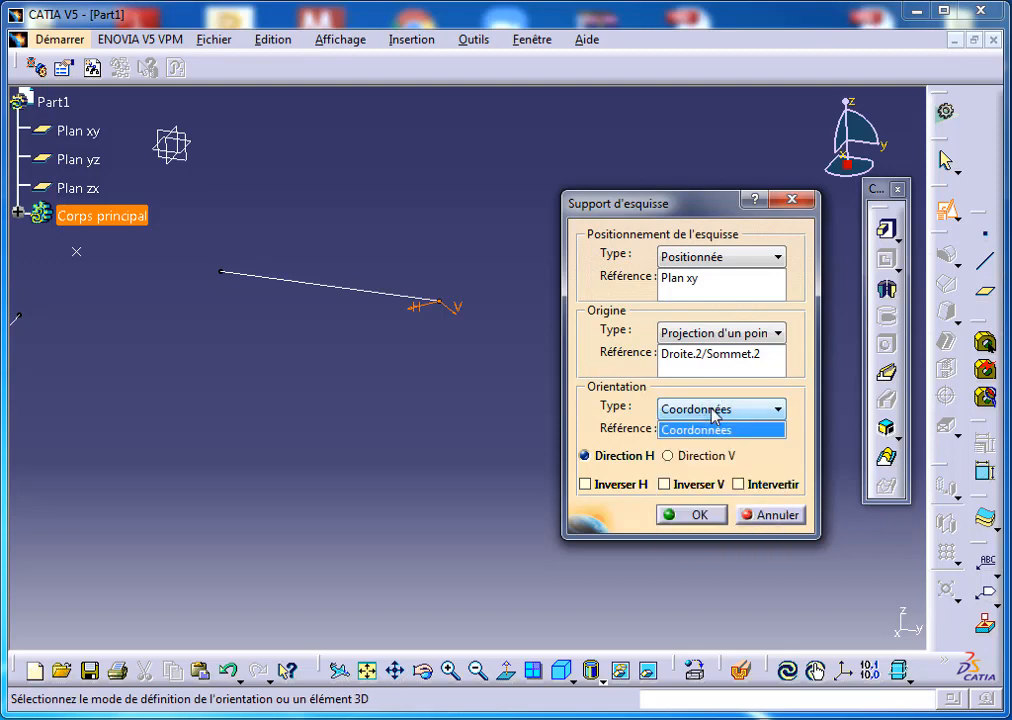
pyautogui.click(709, 410)
pyautogui.click(703, 490)
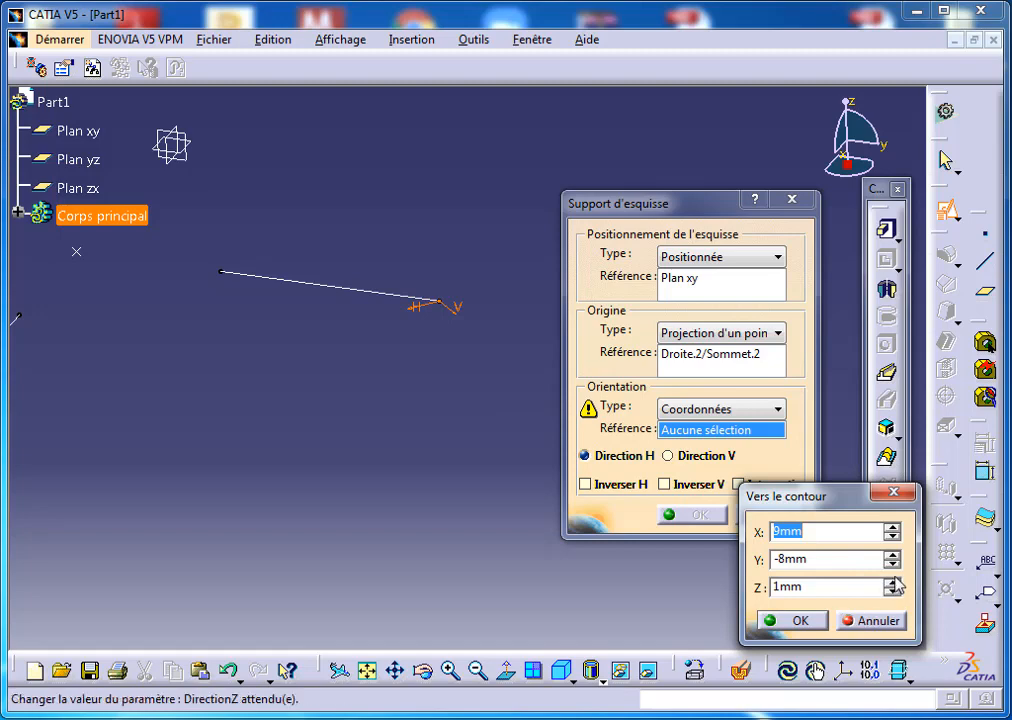
pyautogui.moveTo(891, 583); pyautogui.dragTo(810, 594)
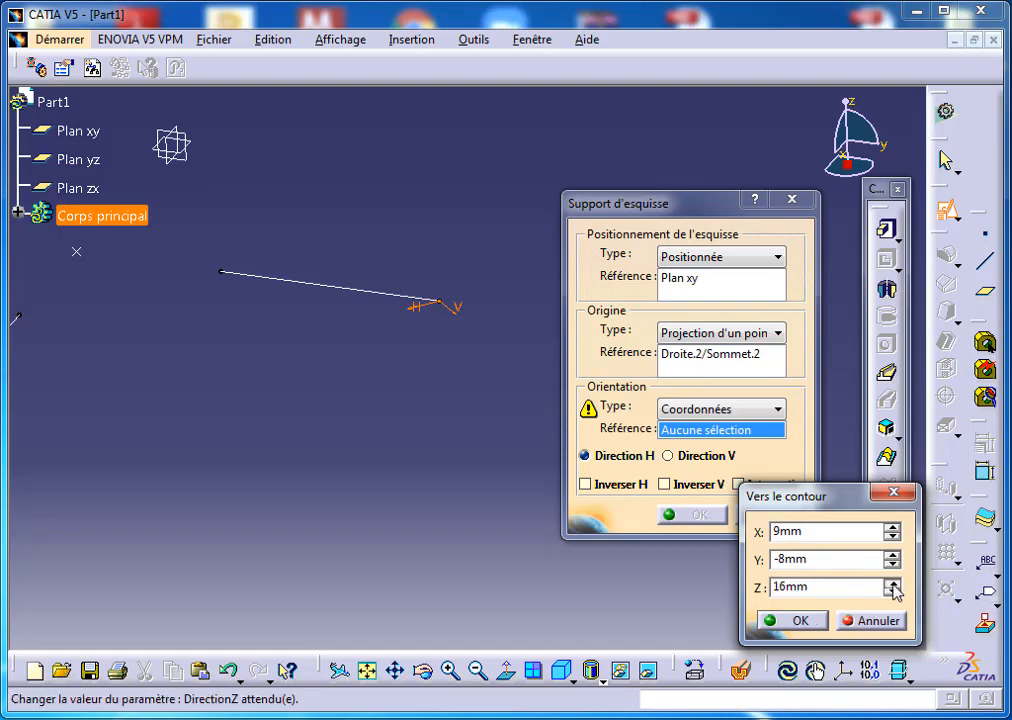
pyautogui.moveTo(893, 586); pyautogui.dragTo(764, 617)
pyautogui.click(784, 619)
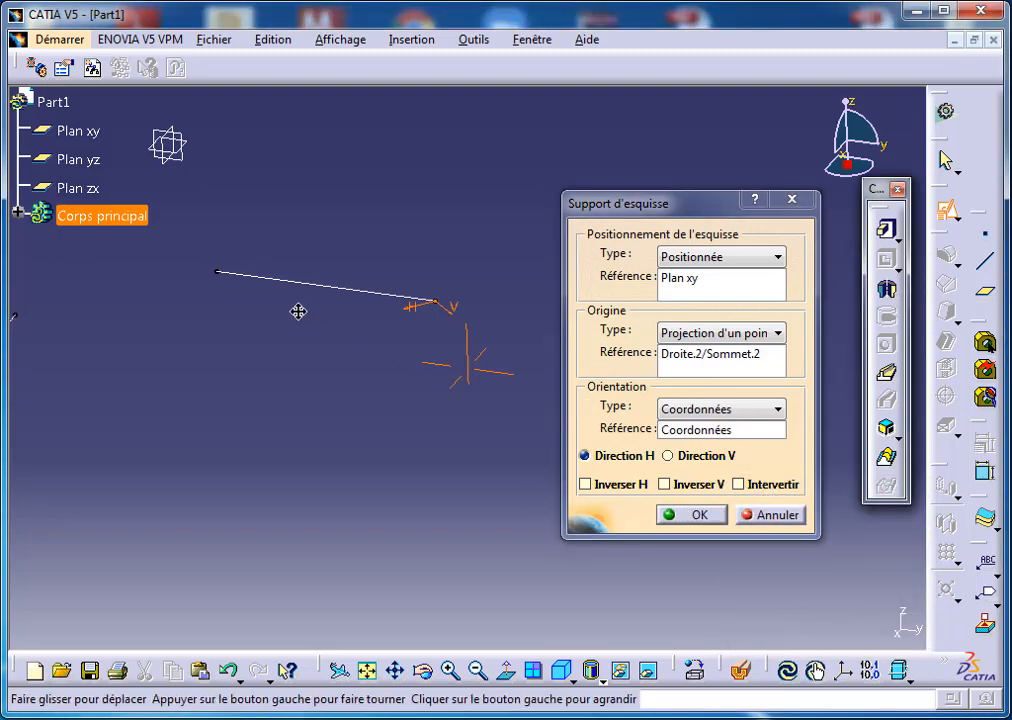
# Set the Z component of the sketch's orientation coordinates back to 0 mm.
pyautogui.moveTo(298, 312)
pyautogui.mouseDown(button='middle')
pyautogui.moveTo(305, 350)
pyautogui.moveTo(402, 328)
pyautogui.moveTo(395, 355)
pyautogui.mouseUp(button='middle')
pyautogui.click(671, 429)
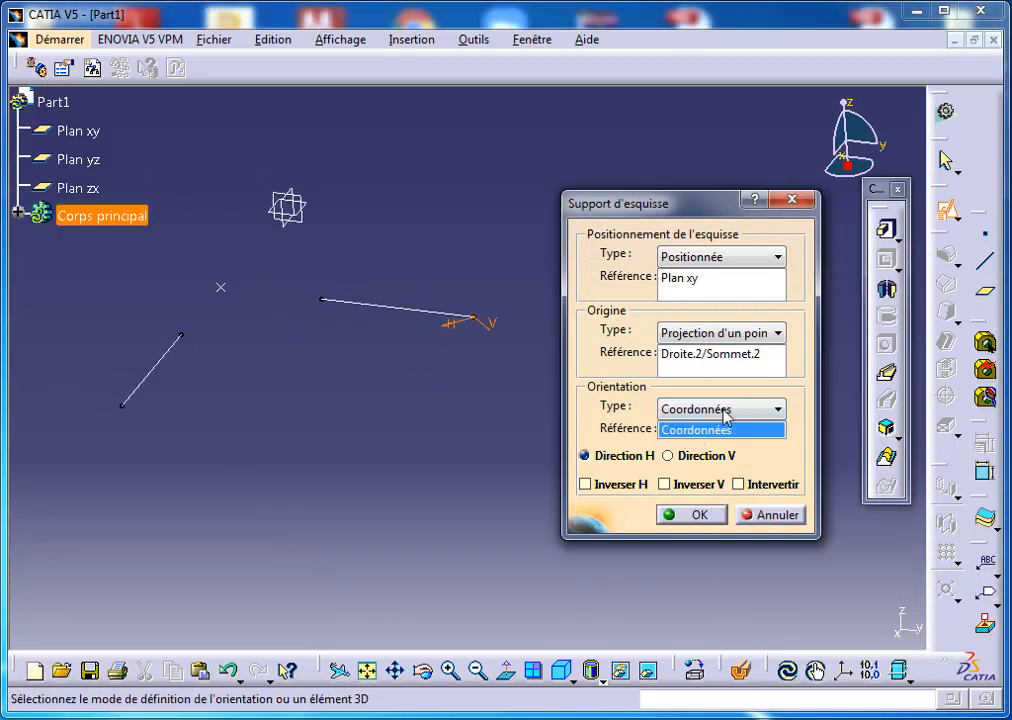
pyautogui.click(726, 410)
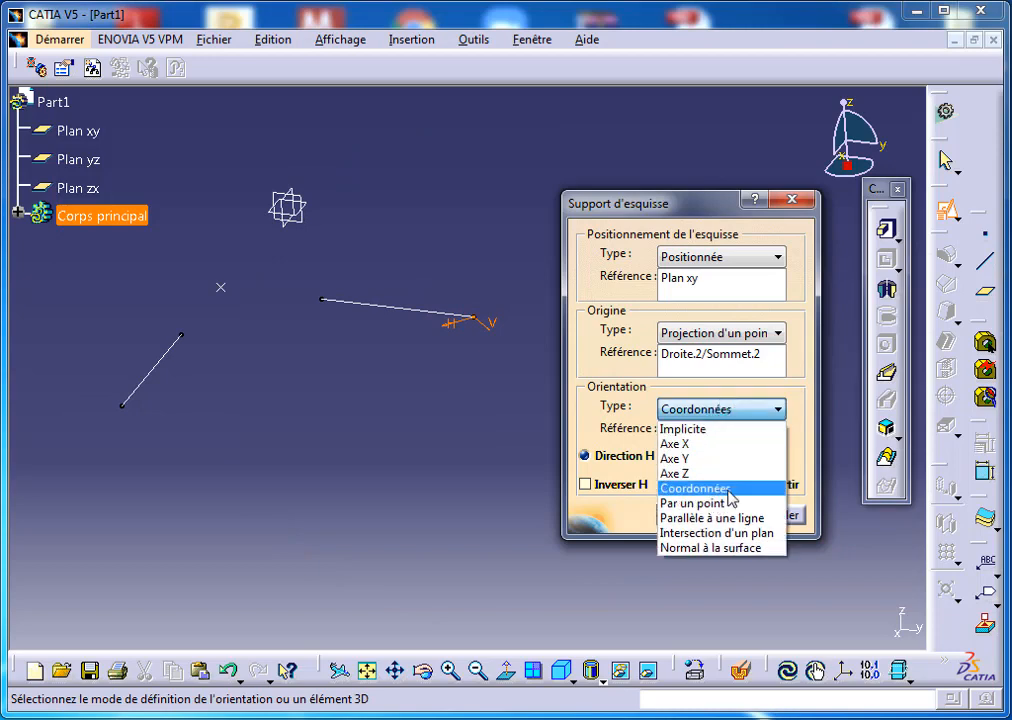
pyautogui.click(729, 490)
pyautogui.doubleClick(805, 586)
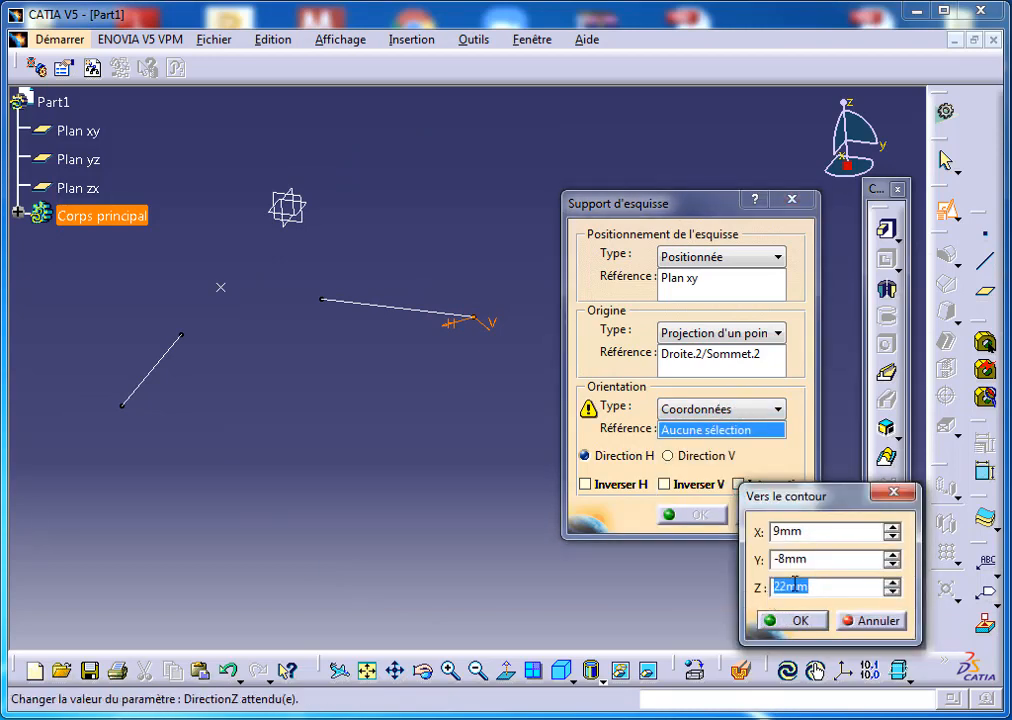
pyautogui.write('0')
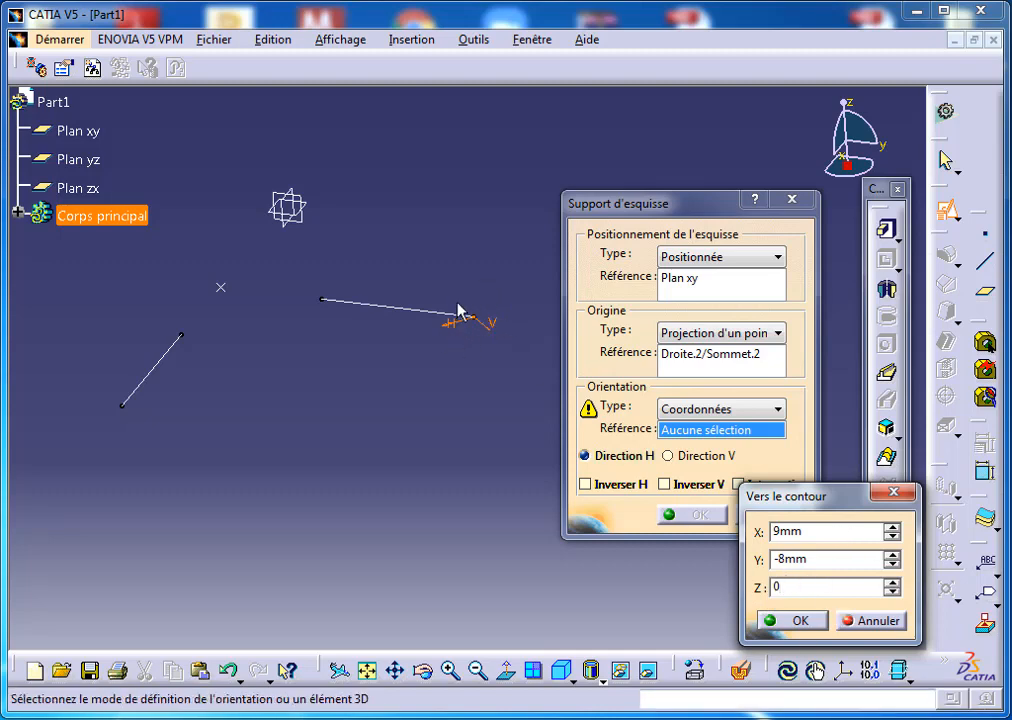
pyautogui.click(796, 566)
pyautogui.click(780, 619)
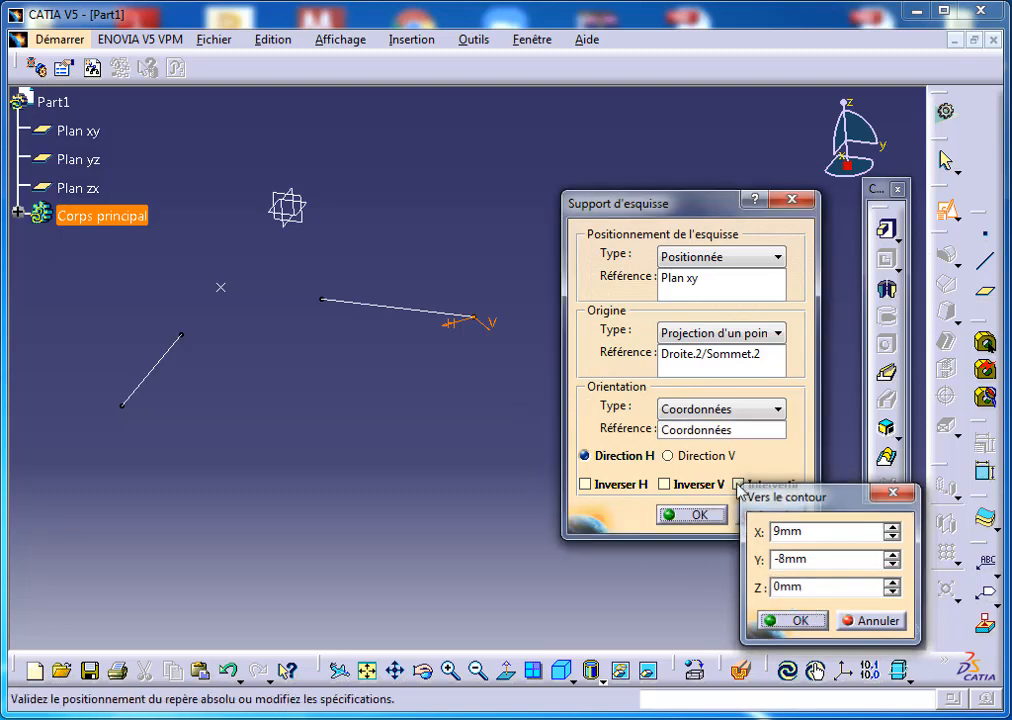
# Try the Par un point orientation type, using the vertex of Droite.2 opposite the sketch origin as reference.
pyautogui.click(730, 409)
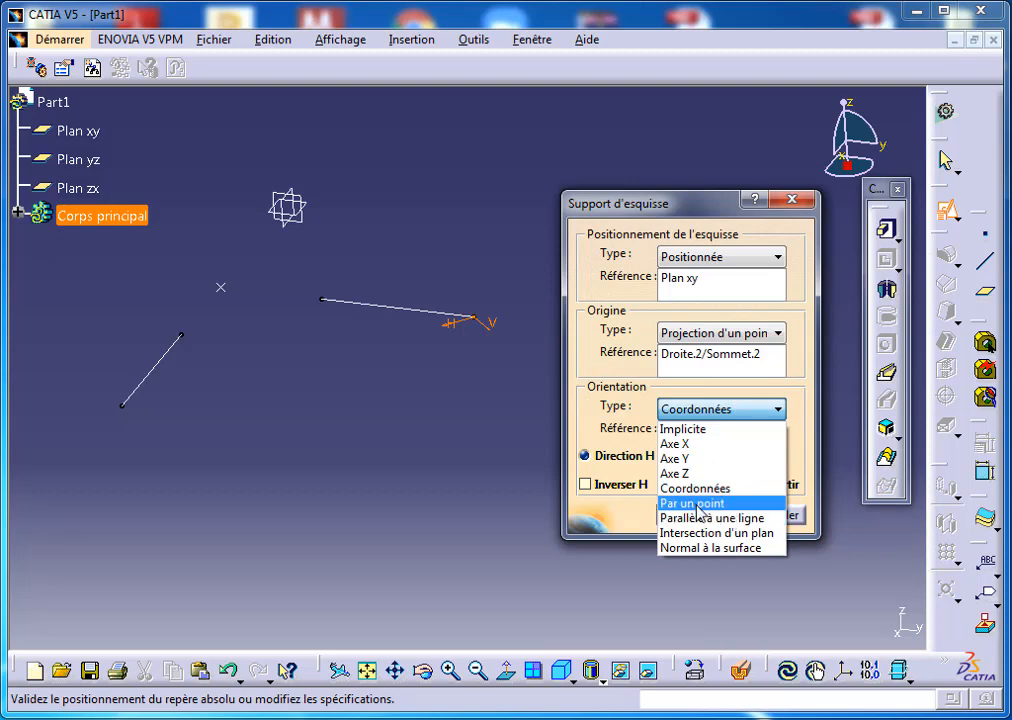
pyautogui.click(698, 504)
pyautogui.click(324, 300)
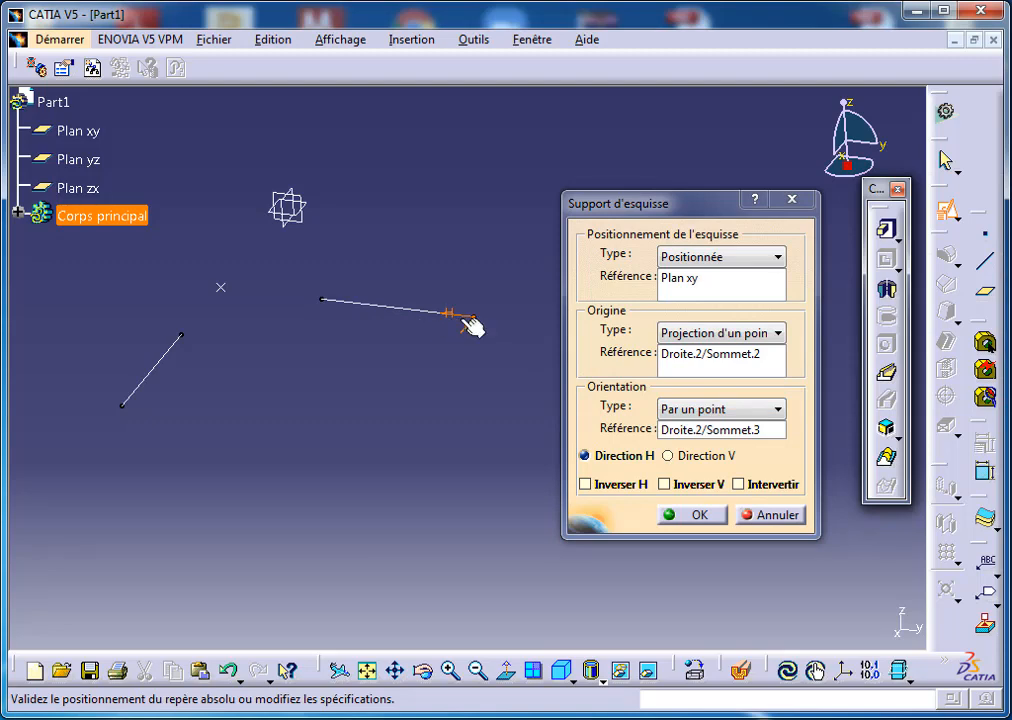
# Try the Parallèle à une ligne orientation type with Droite.2 as reference, and cancel the positioned sketch.
pyautogui.click(718, 410)
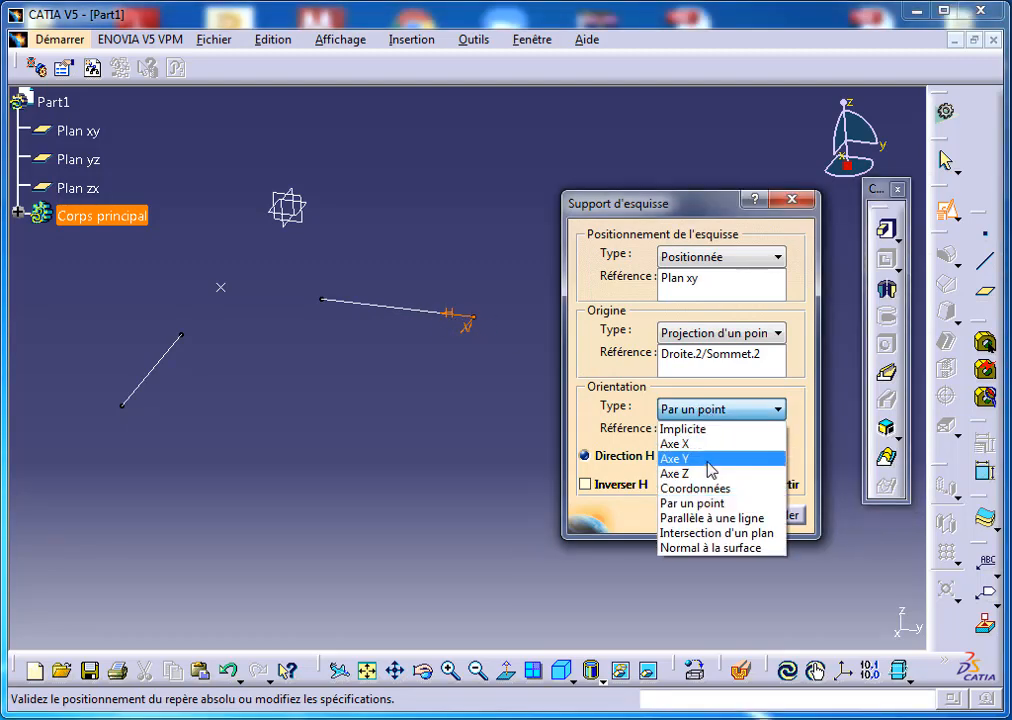
pyautogui.click(743, 520)
pyautogui.click(381, 314)
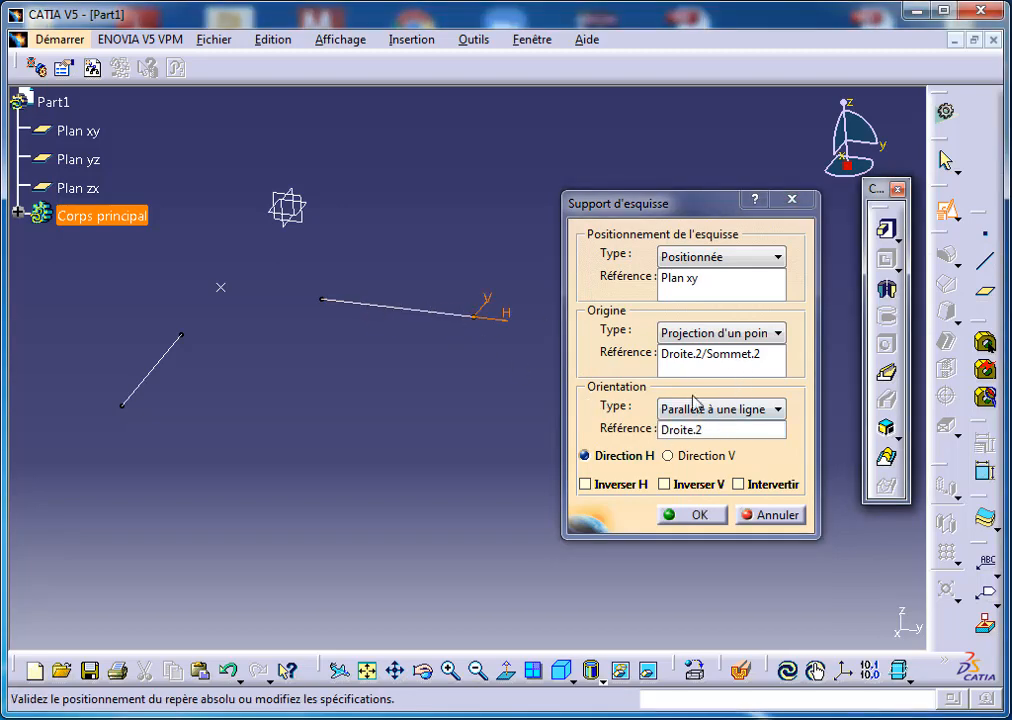
pyautogui.click(714, 429)
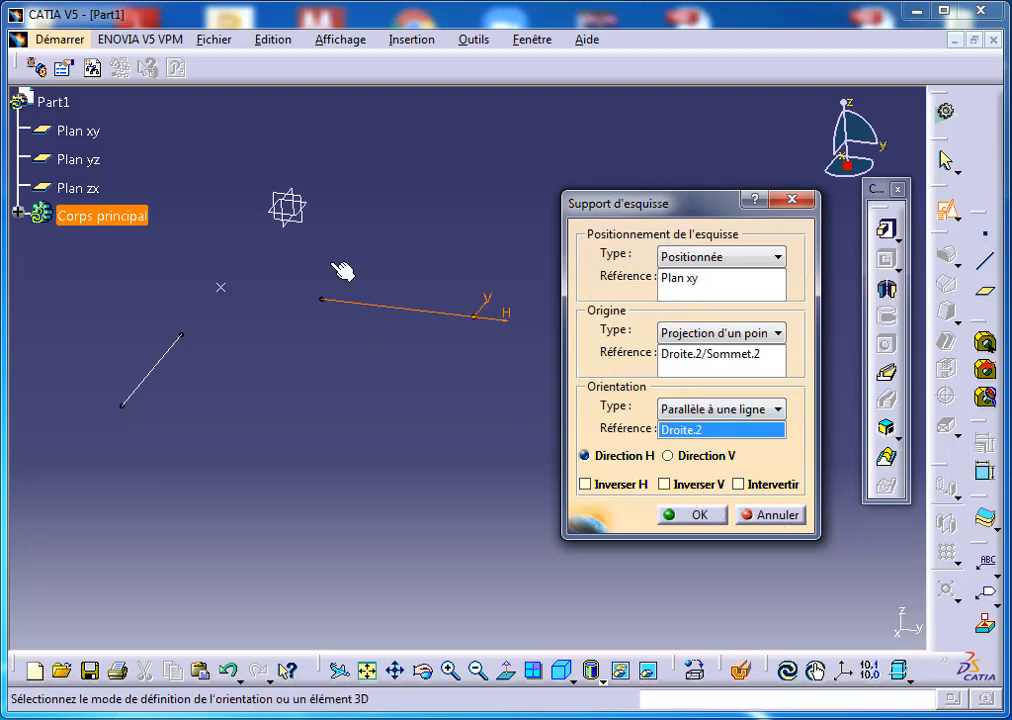
pyautogui.click(775, 515)
# Create a Point-Direction line from the inner end vertex of Droite.2 along Composant Z, from 35 mm to 88 mm.
pyautogui.click(990, 266)
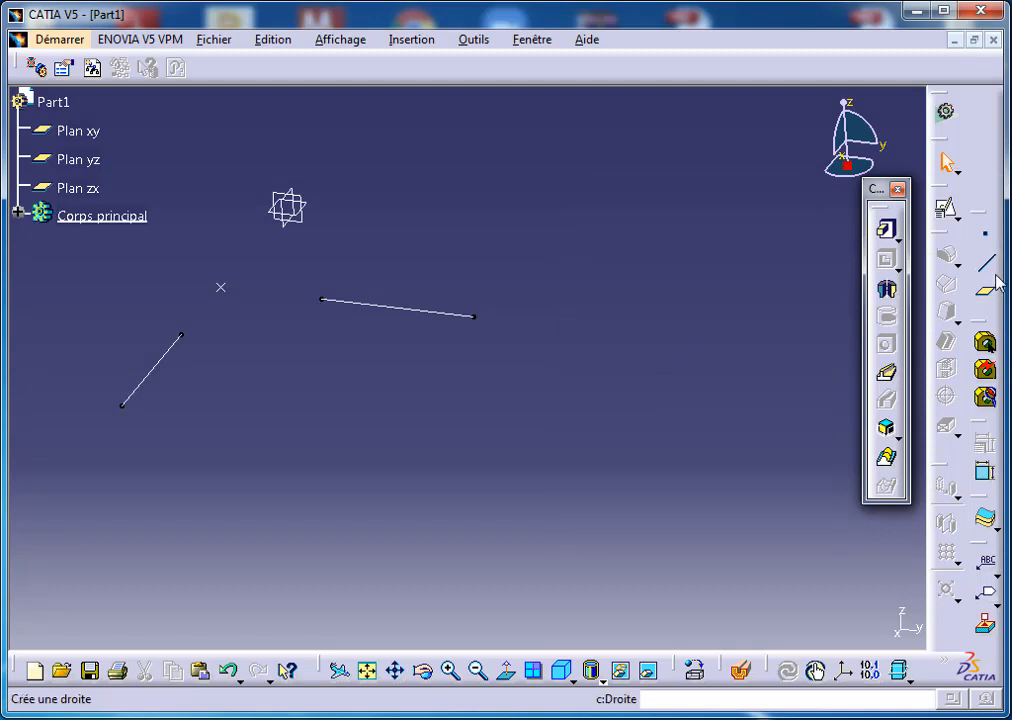
pyautogui.click(322, 299)
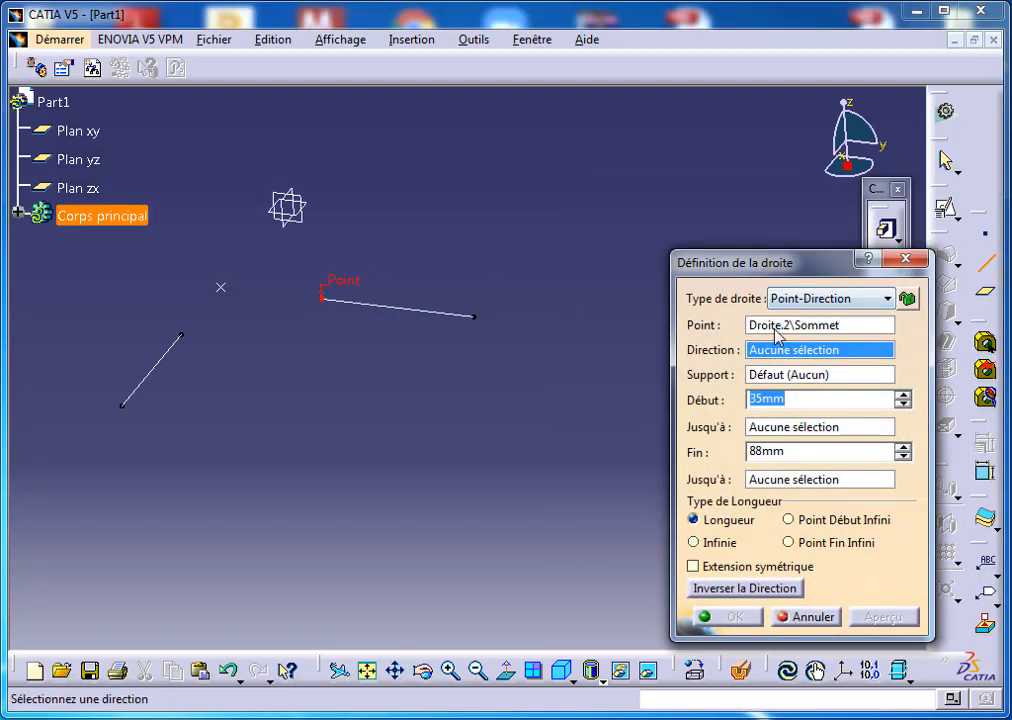
pyautogui.rightClick(768, 350)
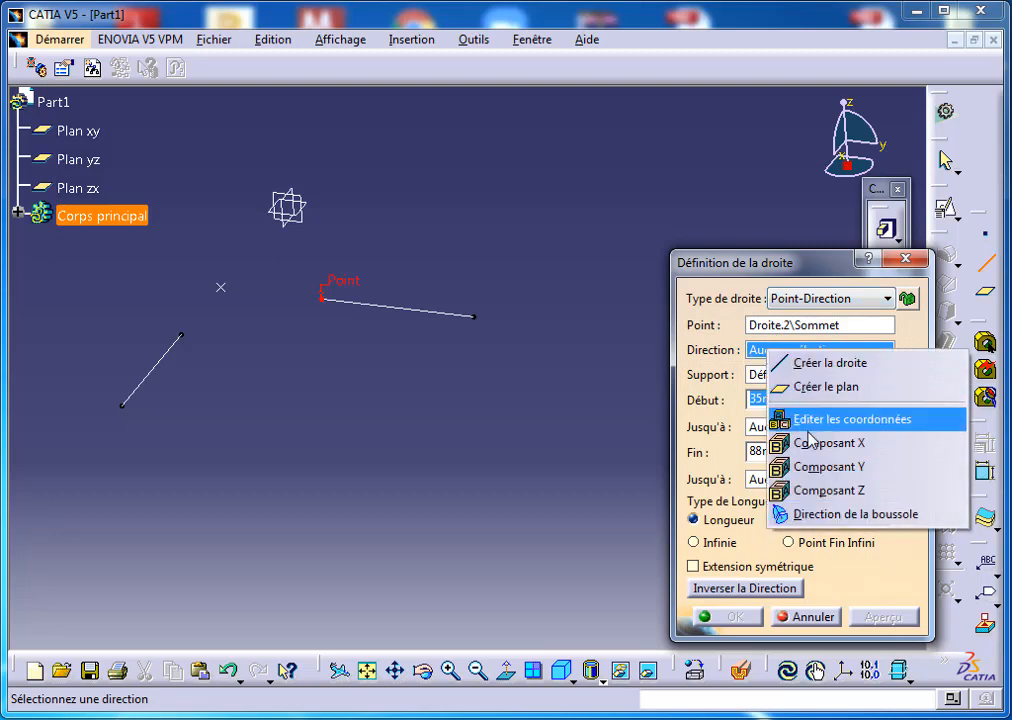
pyautogui.click(815, 491)
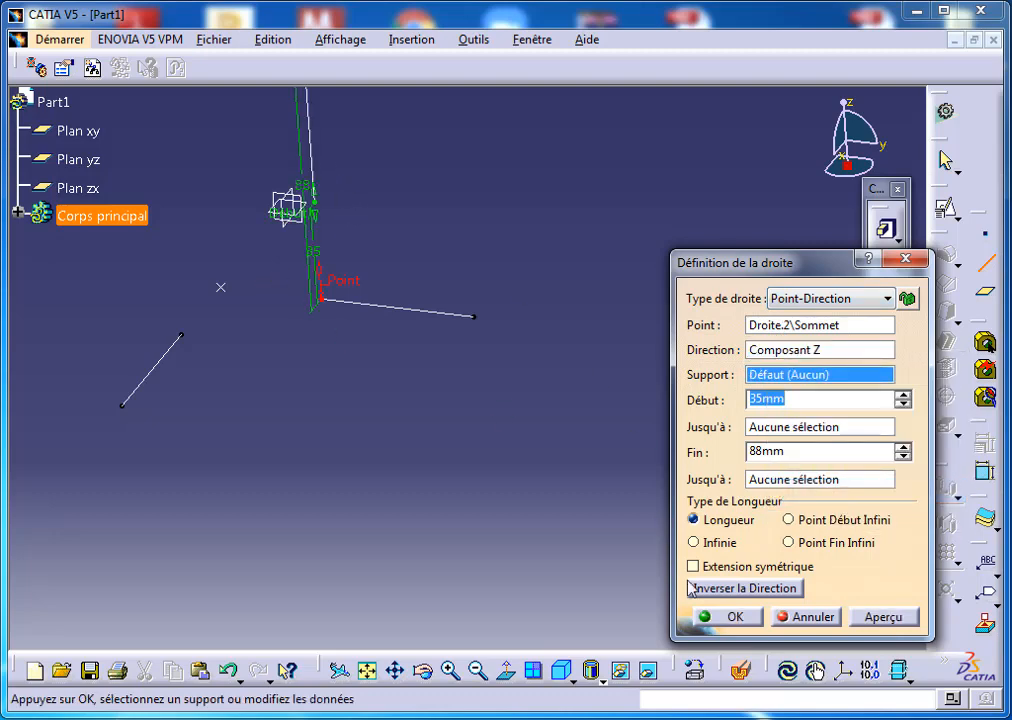
pyautogui.click(728, 616)
# Start a positioned sketch on Plan xy and set its origin to Projection d'un point, using Point.1.
pyautogui.moveTo(345, 167)
pyautogui.mouseDown(button='middle')
pyautogui.moveTo(332, 165)
pyautogui.moveTo(388, 238)
pyautogui.moveTo(375, 235)
pyautogui.moveTo(386, 206)
pyautogui.moveTo(355, 178)
pyautogui.mouseUp(button='middle')
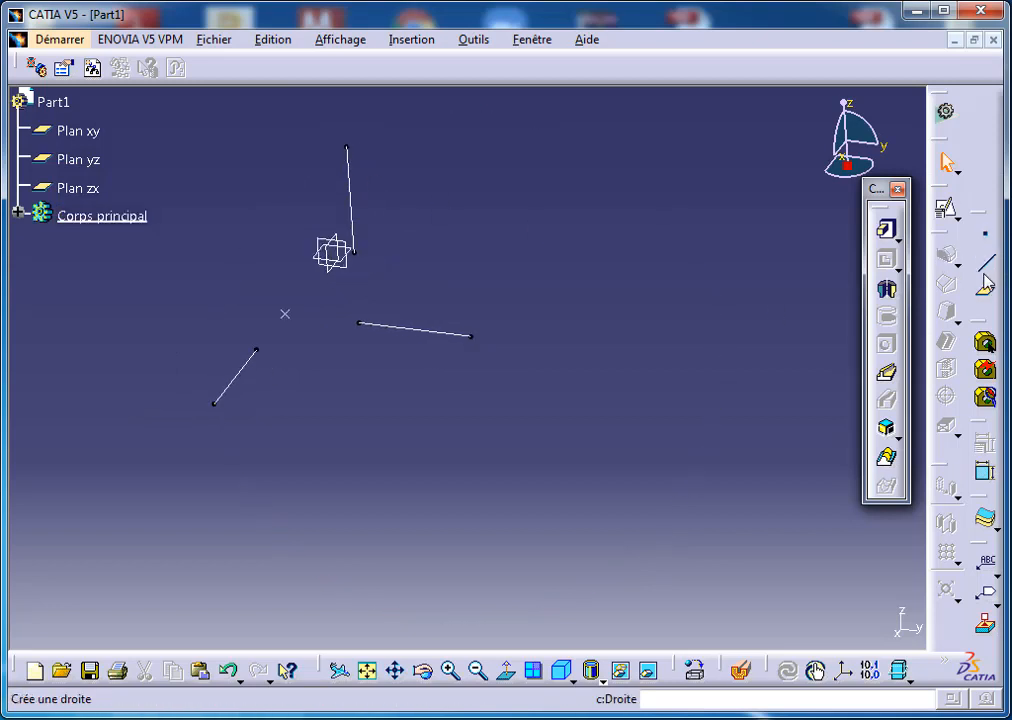
pyautogui.click(944, 207)
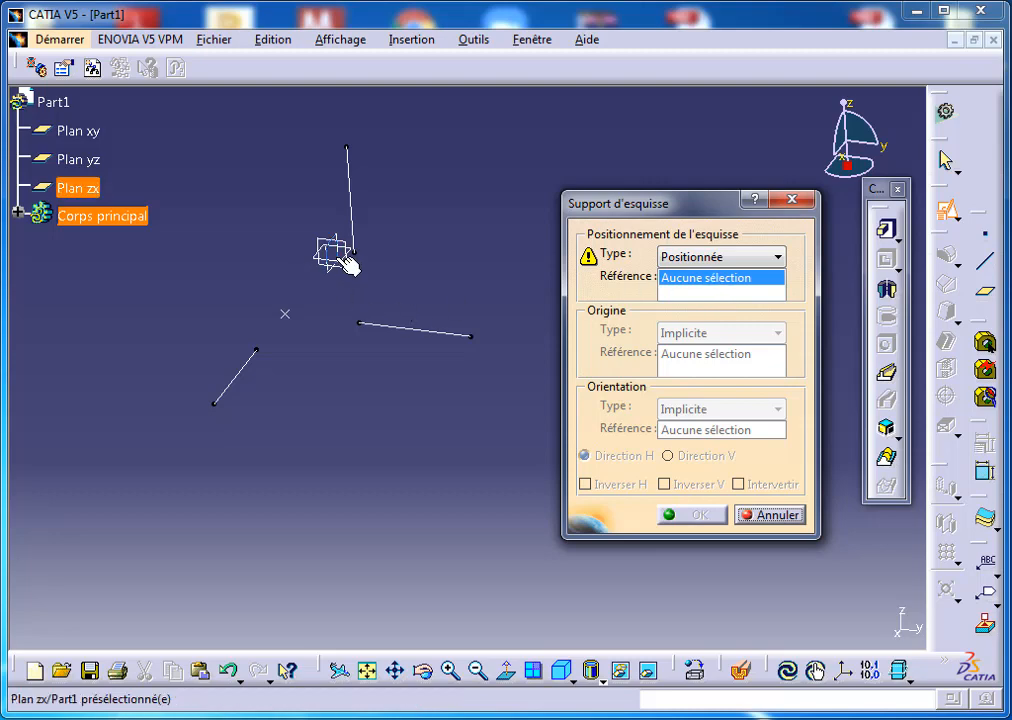
pyautogui.click(70, 131)
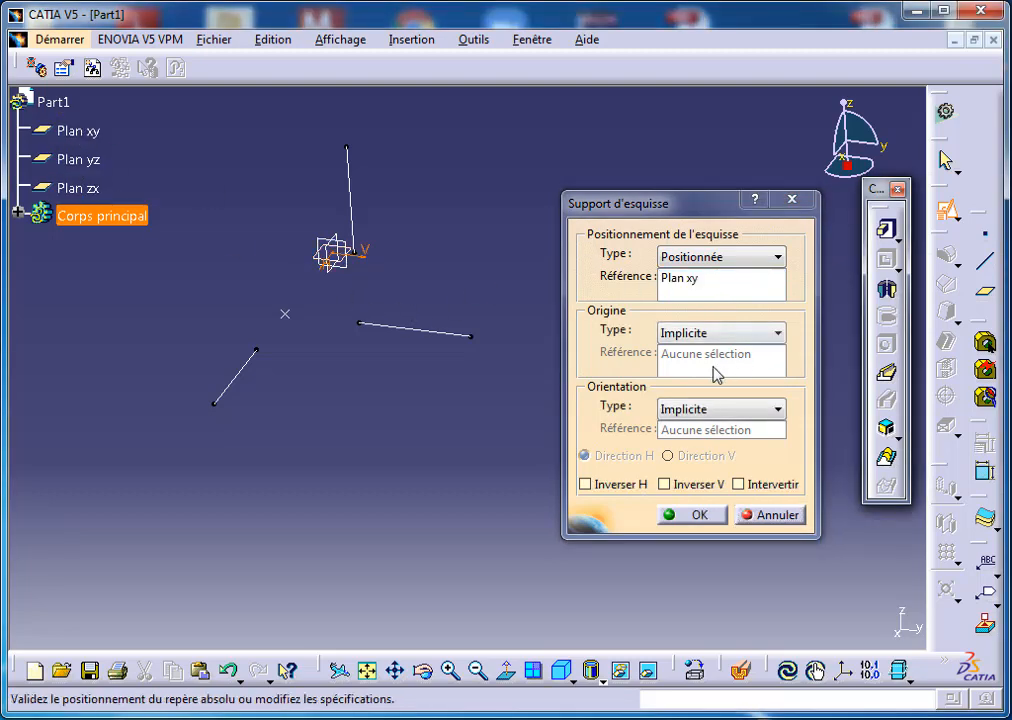
pyautogui.click(707, 332)
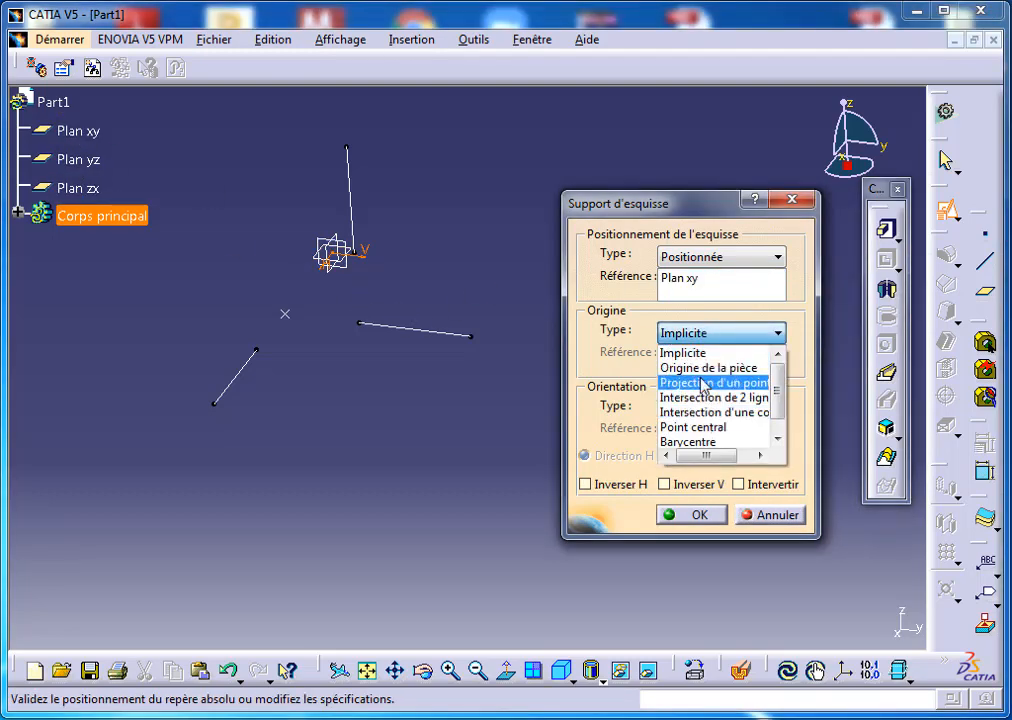
pyautogui.click(699, 384)
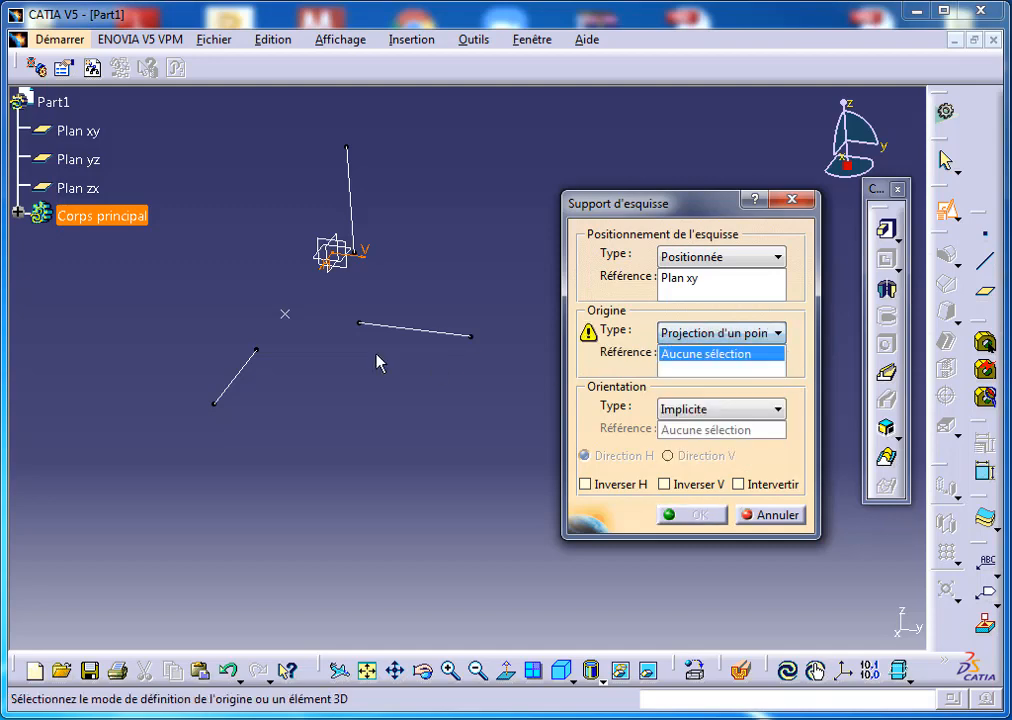
pyautogui.click(290, 316)
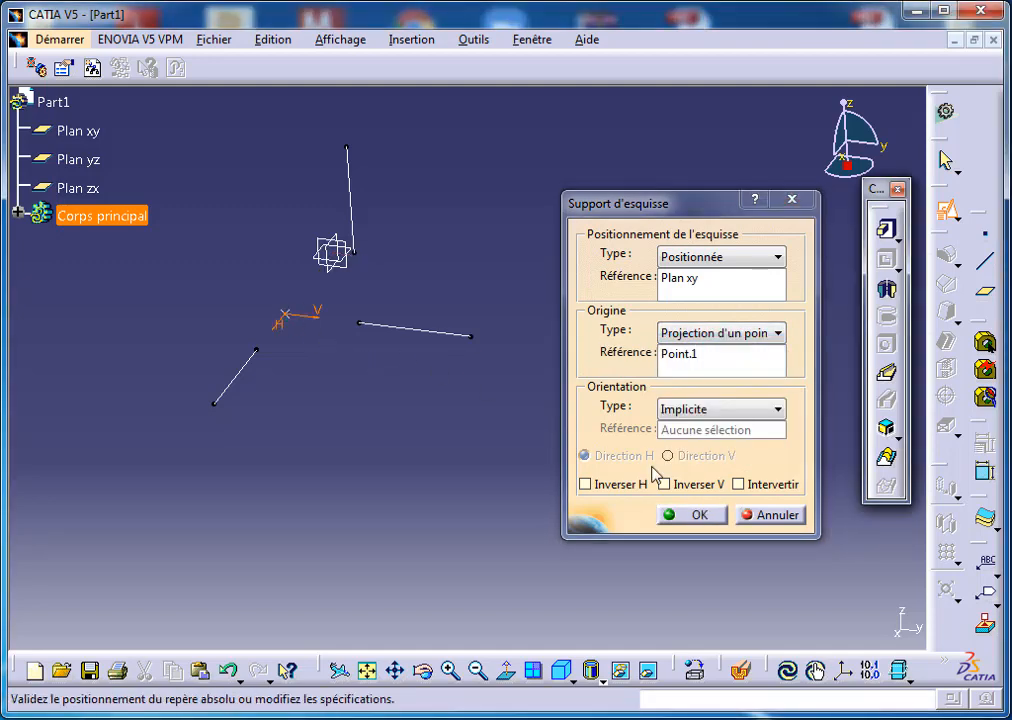
# Try the Parallèle à une ligne orientation type with the vertical line Droite.3 as reference.
pyautogui.click(721, 408)
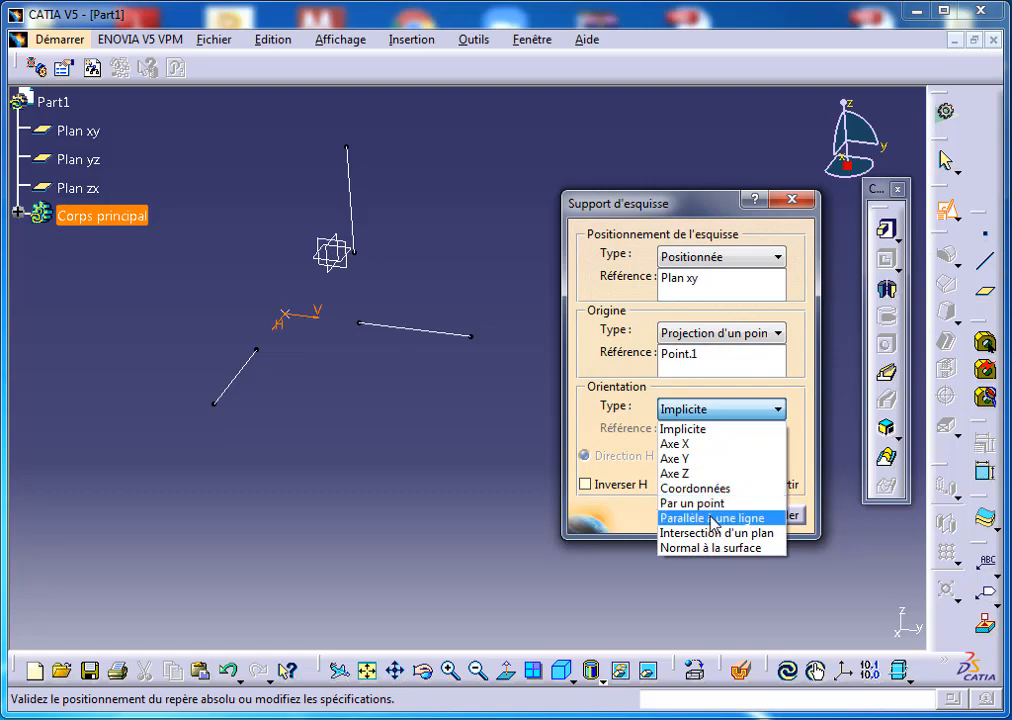
pyautogui.click(721, 518)
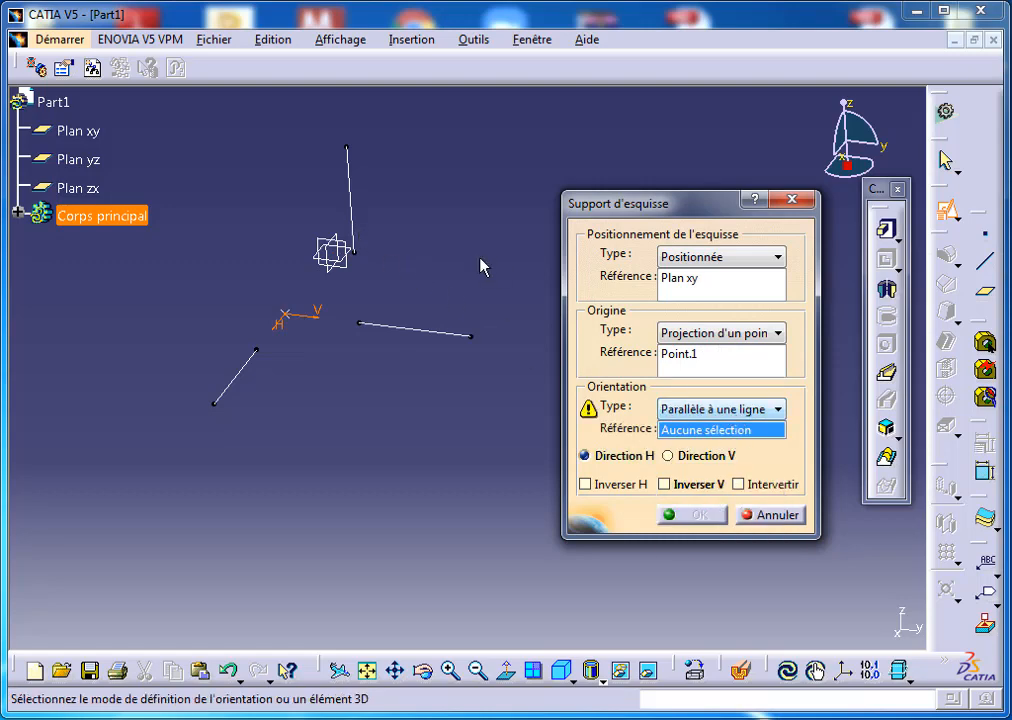
pyautogui.click(352, 212)
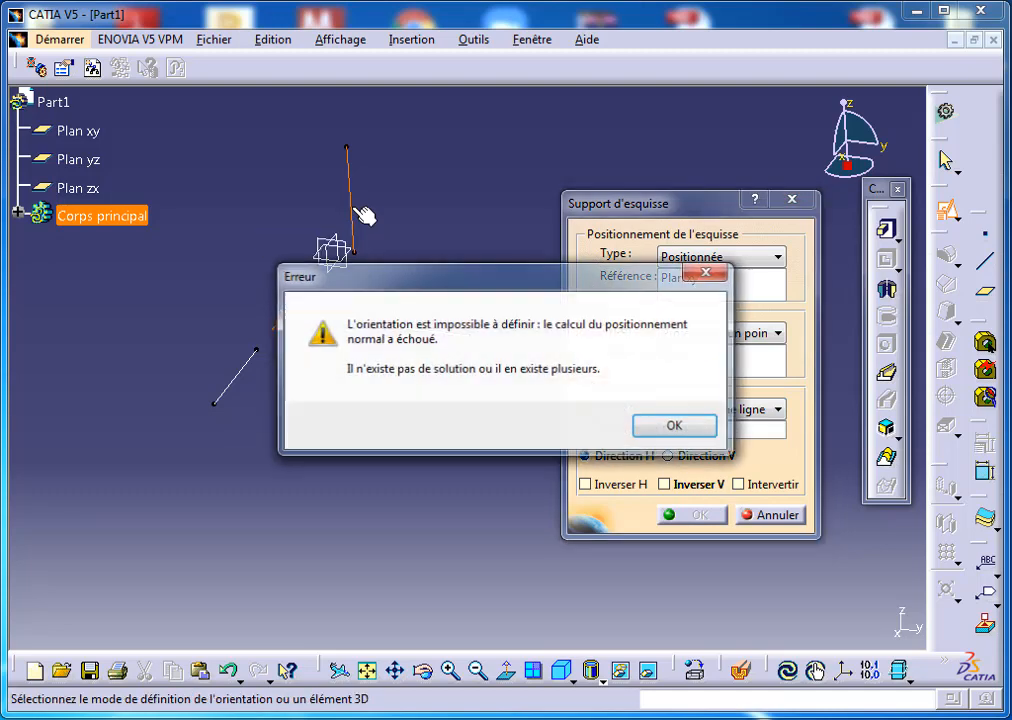
pyautogui.moveTo(466, 374); pyautogui.dragTo(414, 360)
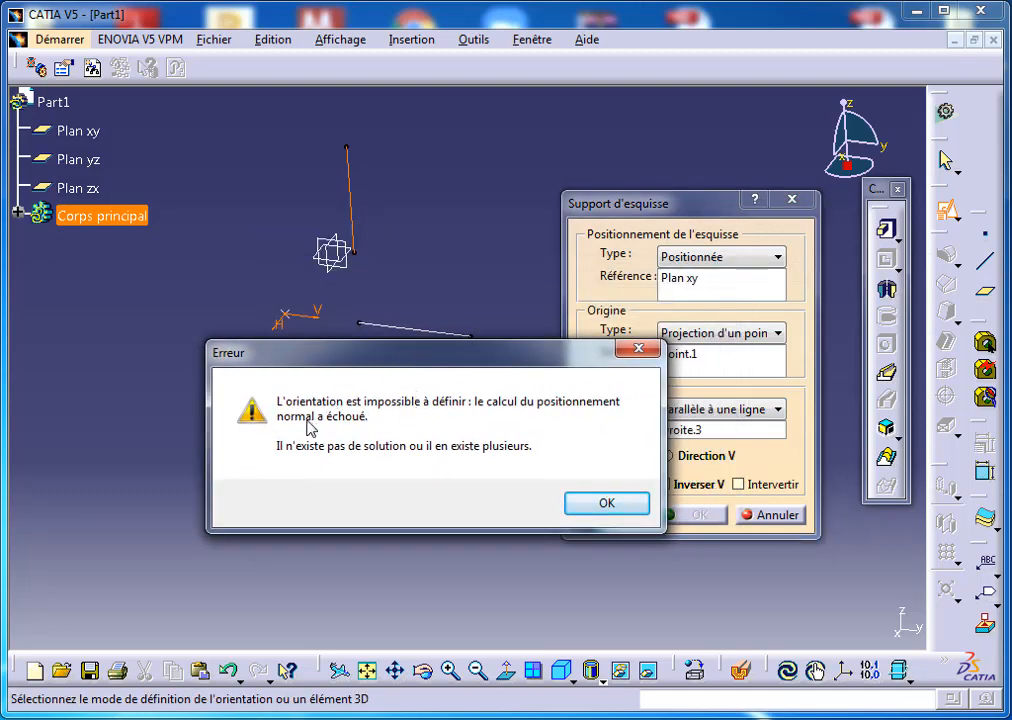
pyautogui.click(648, 356)
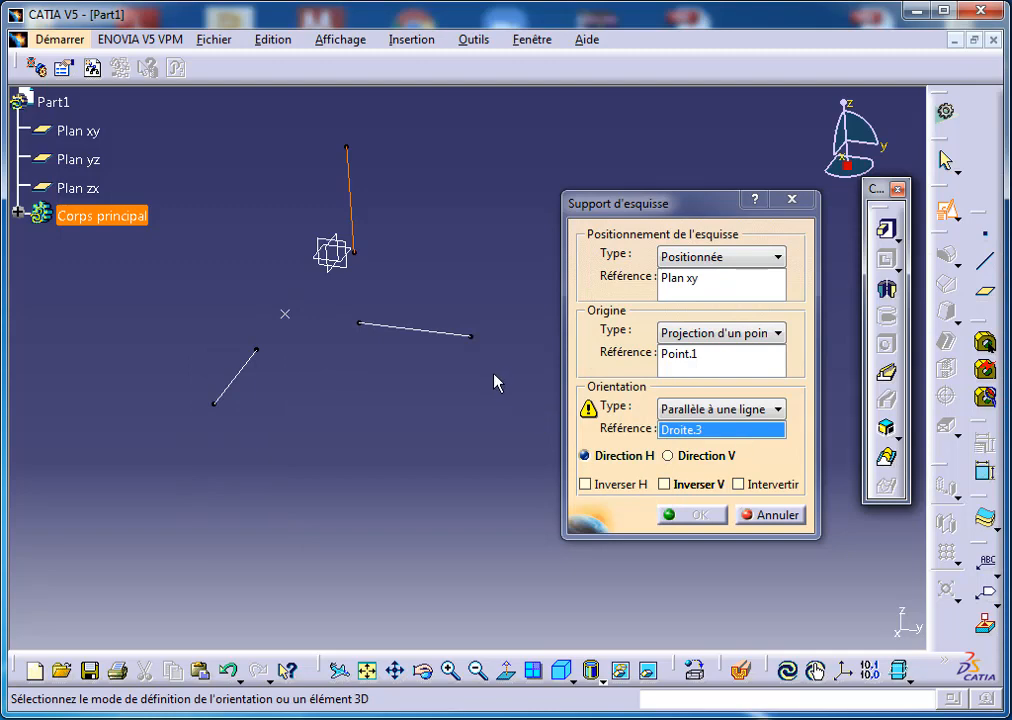
pyautogui.click(703, 410)
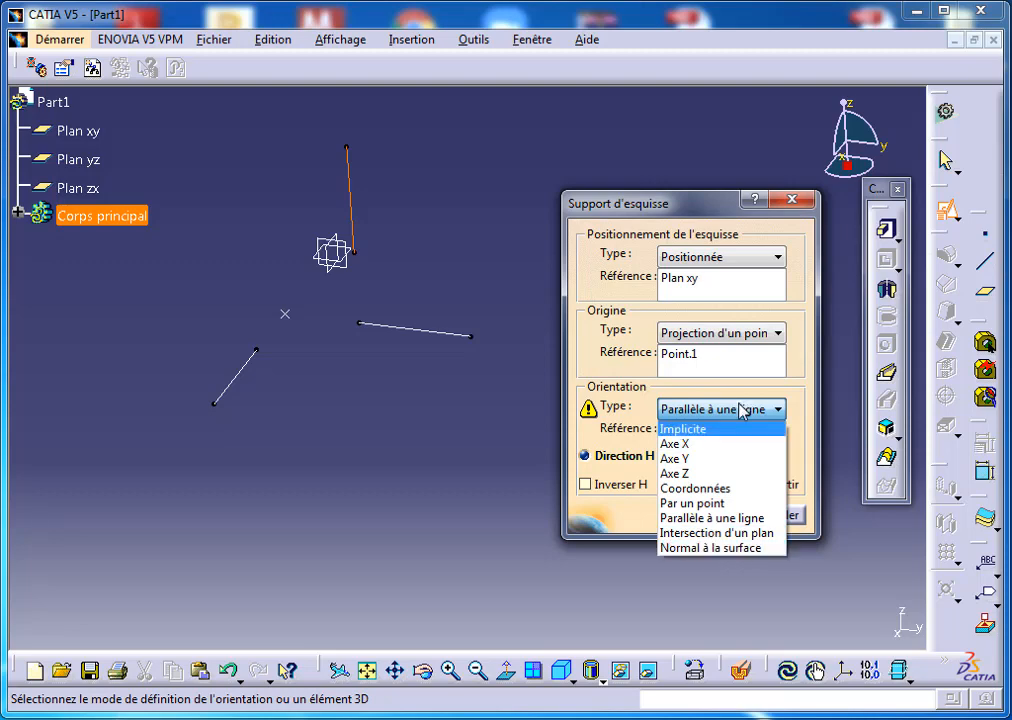
pyautogui.click(721, 312)
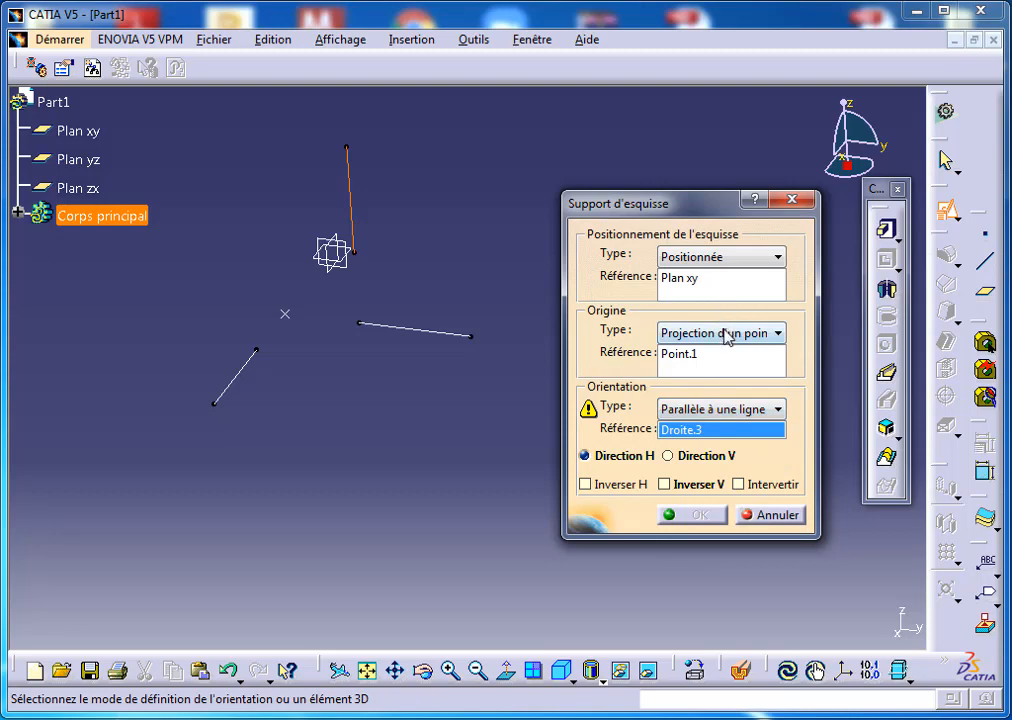
# Set the sketch's origin type to Intersection de 2 lignes, using Droite.2 and Droite.1 as references.
pyautogui.click(726, 332)
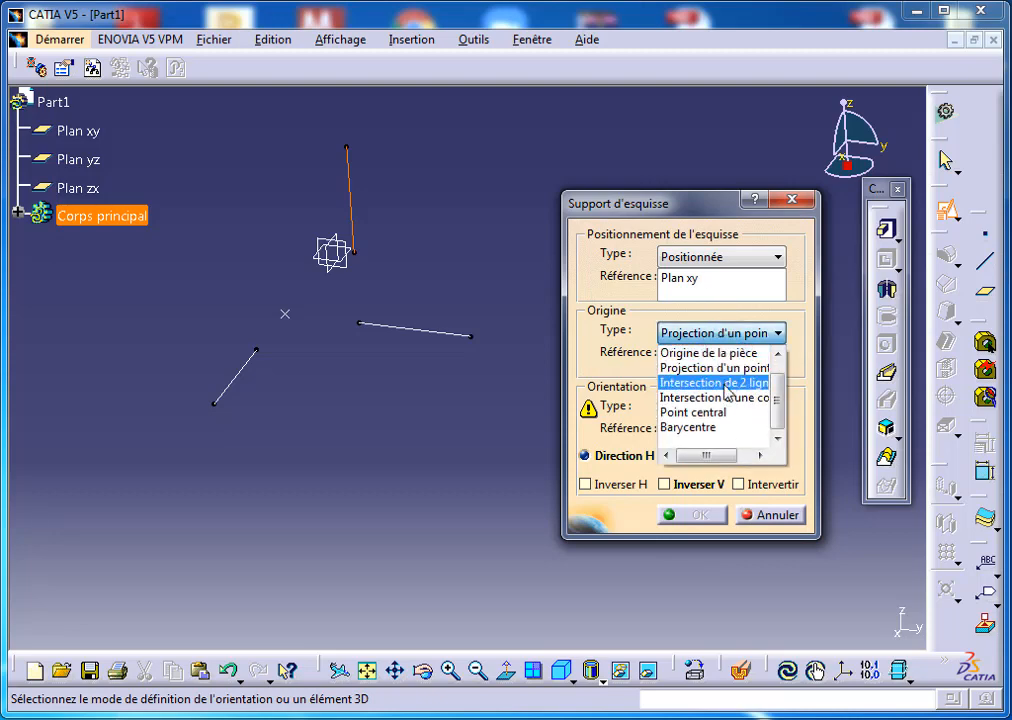
pyautogui.click(727, 384)
pyautogui.click(422, 331)
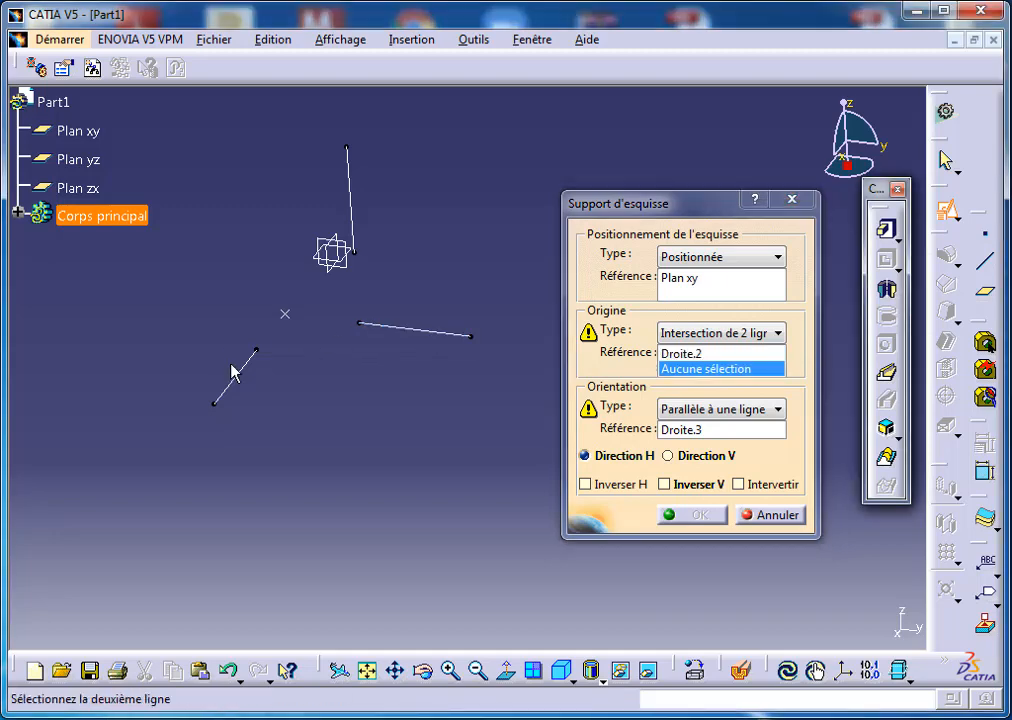
pyautogui.click(241, 369)
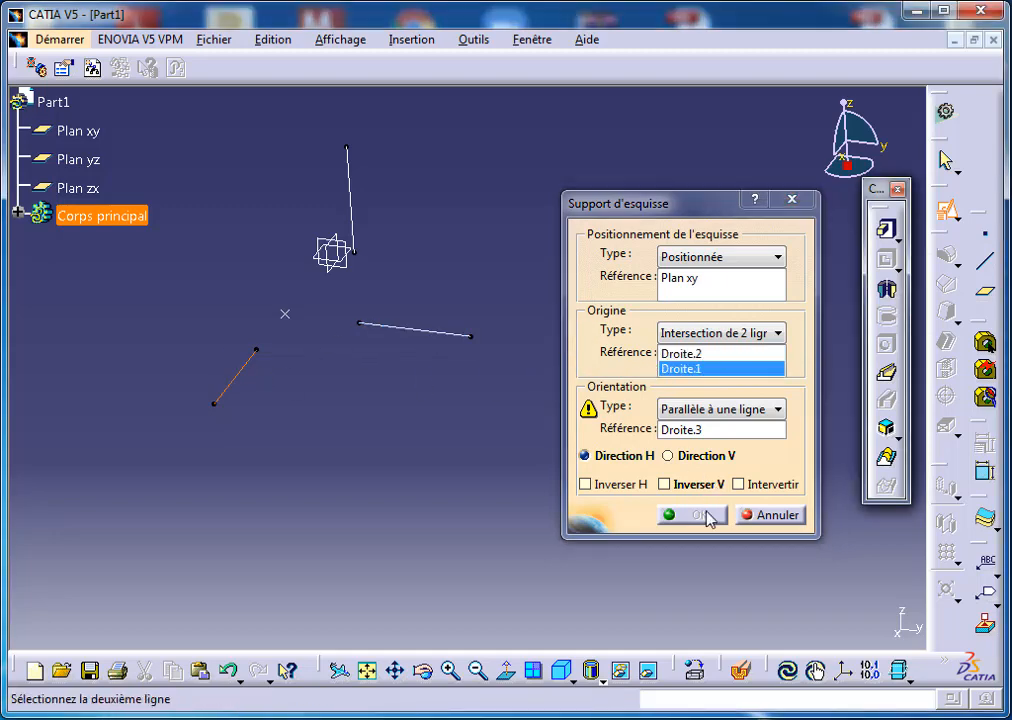
# Set the sketch's orientation type to Axe Y in place of the Droite.3 reference.
pyautogui.click(688, 431)
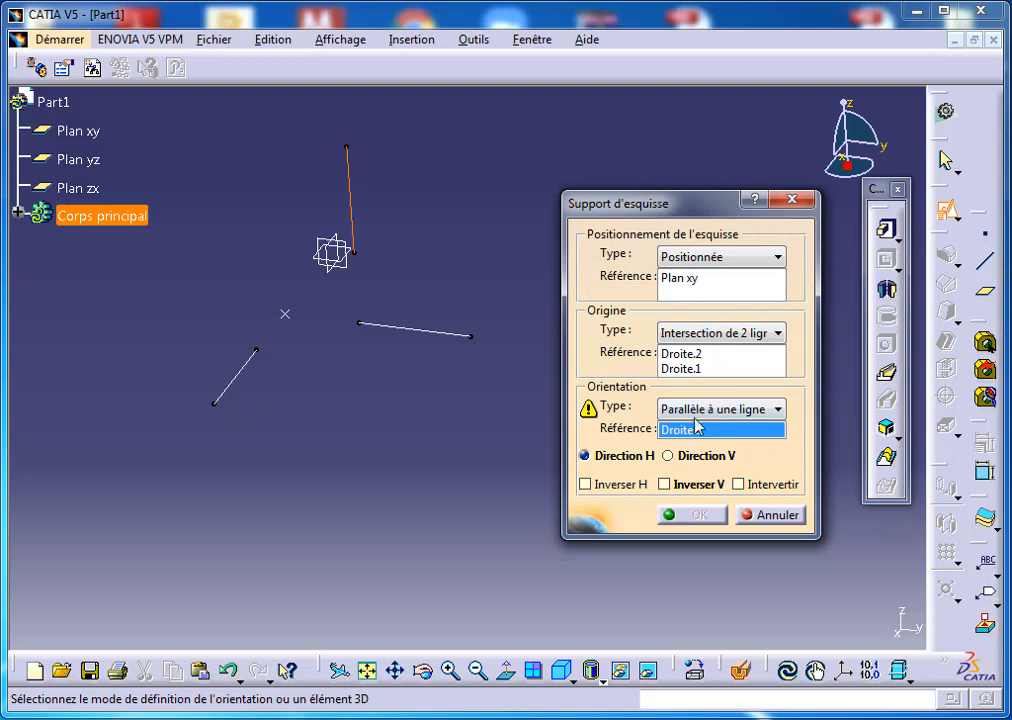
pyautogui.click(700, 410)
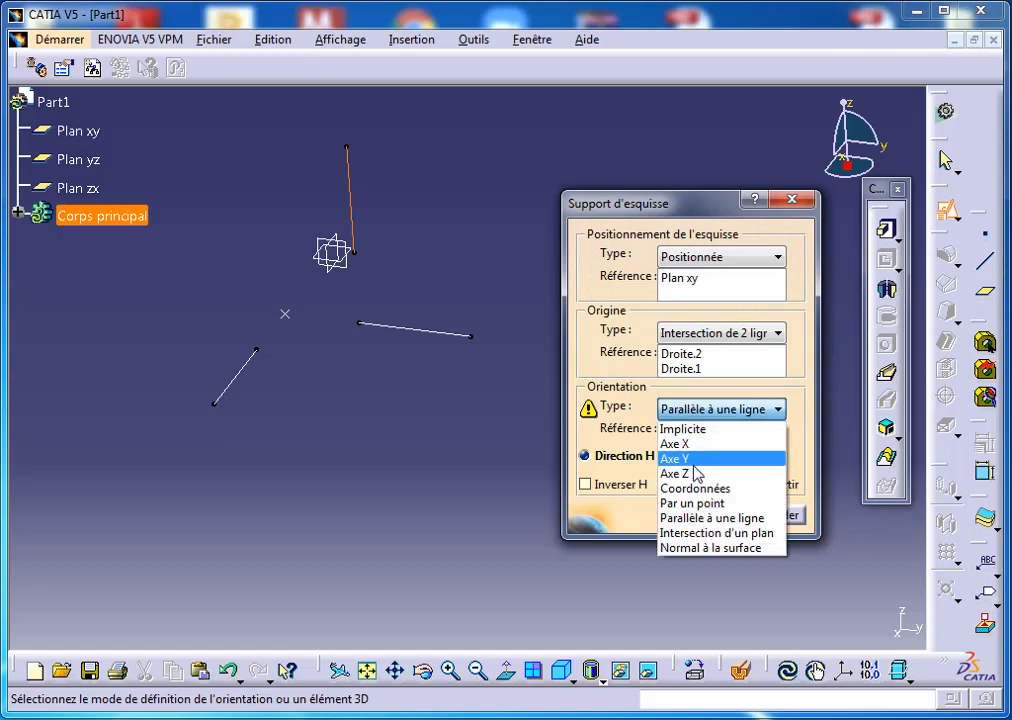
pyautogui.click(698, 459)
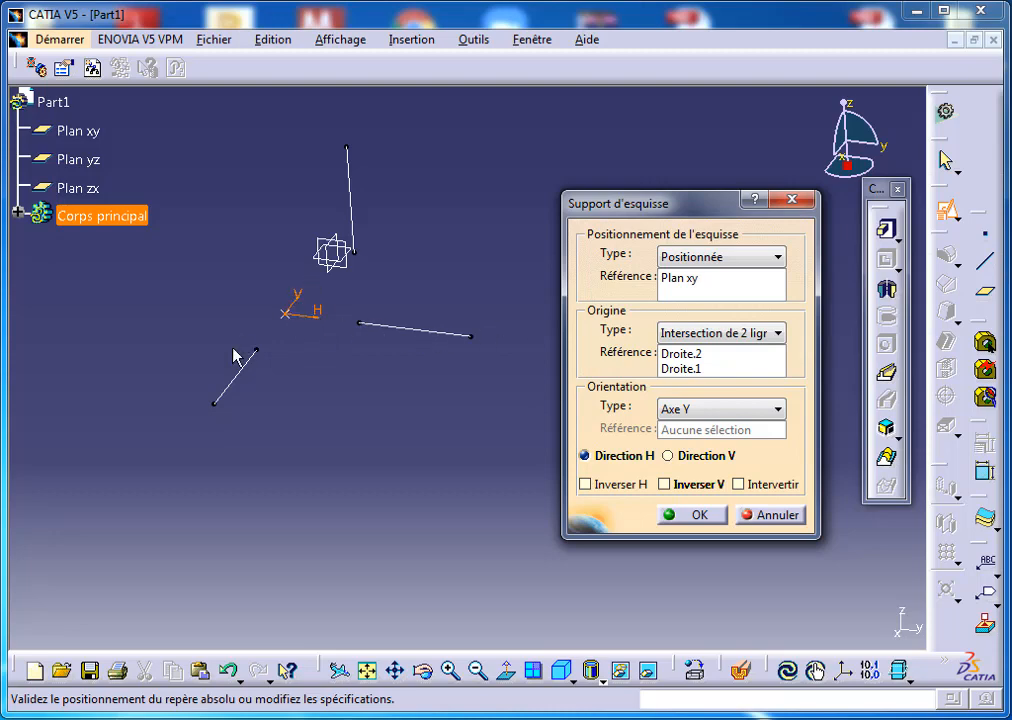
pyautogui.click(728, 414)
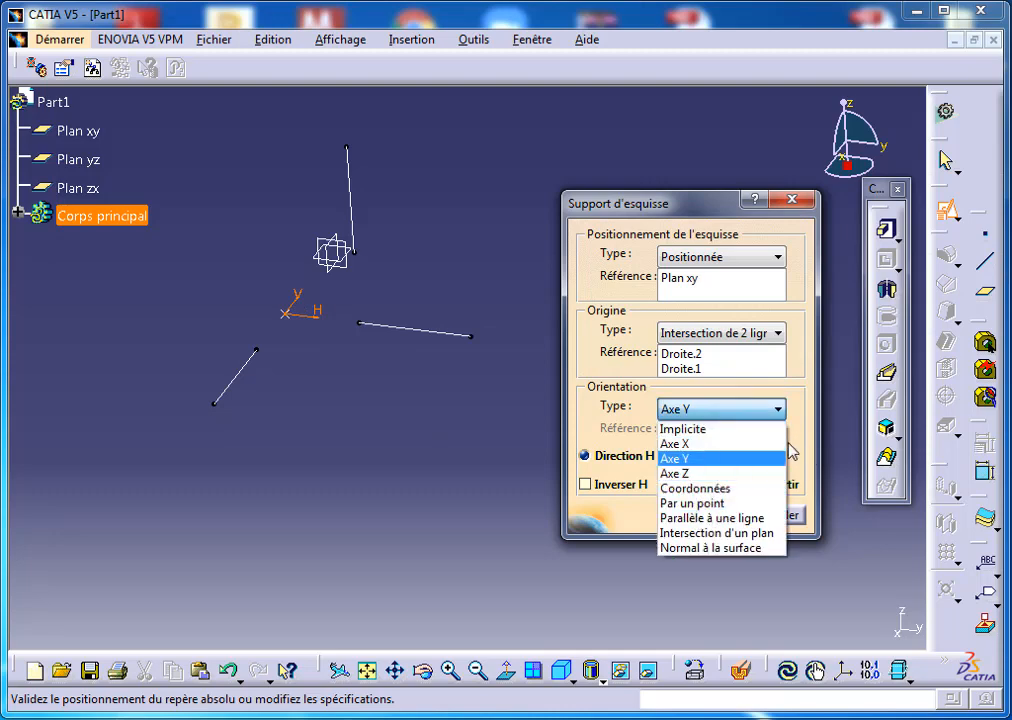
pyautogui.click(707, 460)
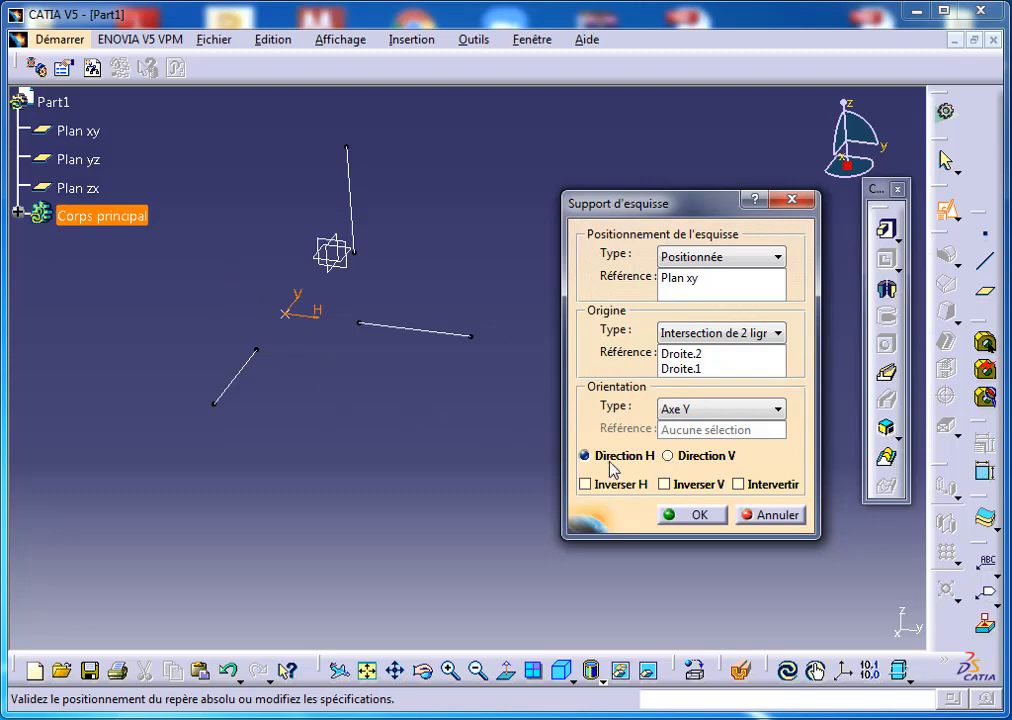
# Switch the Axe Y alignment between Direction H and Direction V, ending on Direction V.
pyautogui.click(668, 456)
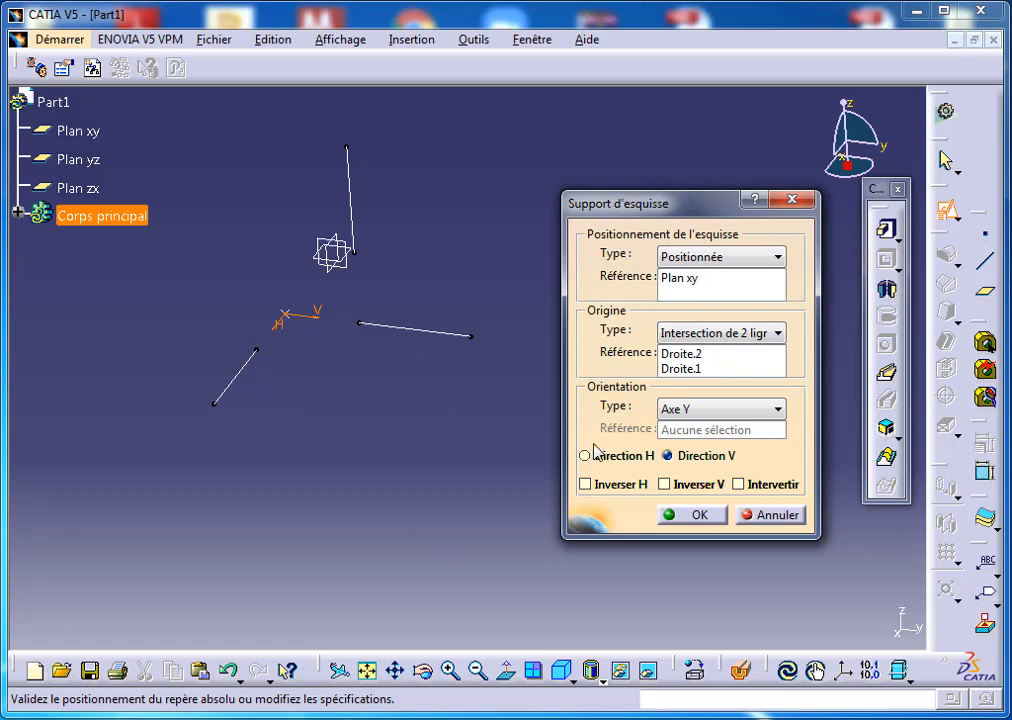
pyautogui.click(700, 456)
pyautogui.click(618, 458)
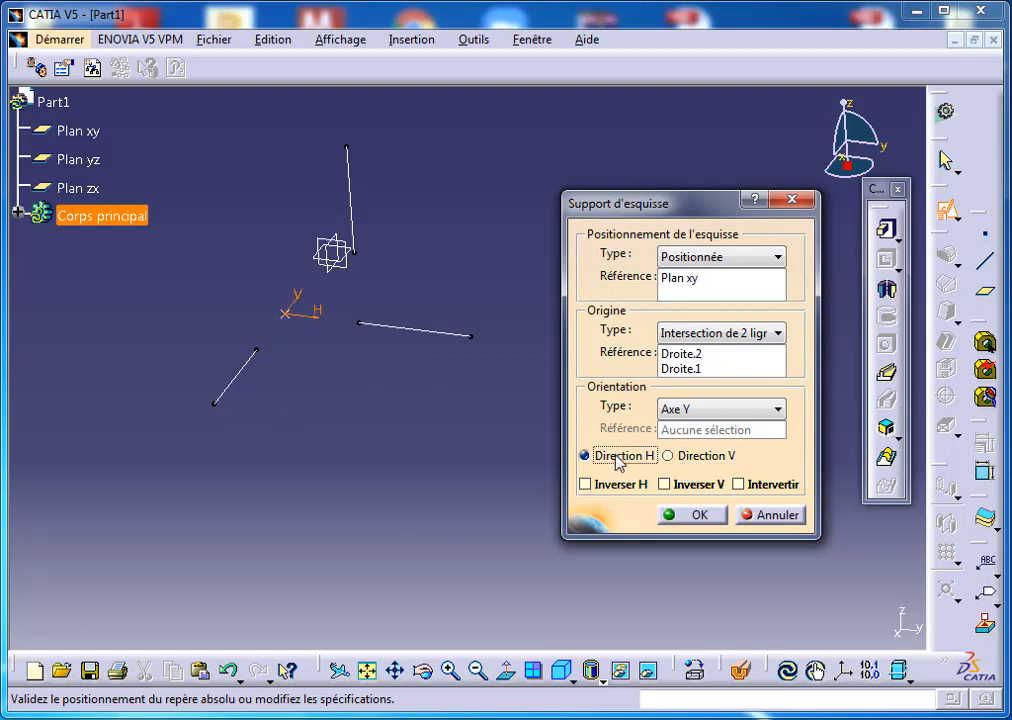
pyautogui.click(680, 458)
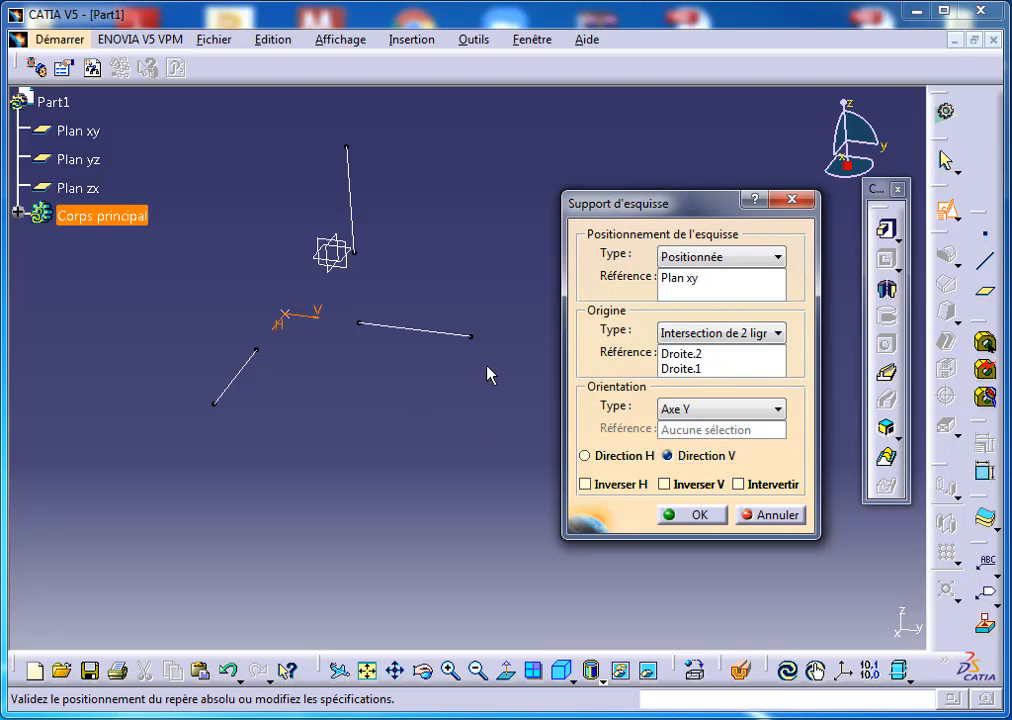
# Toggle Intervertir on and off, and confirm the sketch support with Inverser V enabled.
pyautogui.click(740, 485)
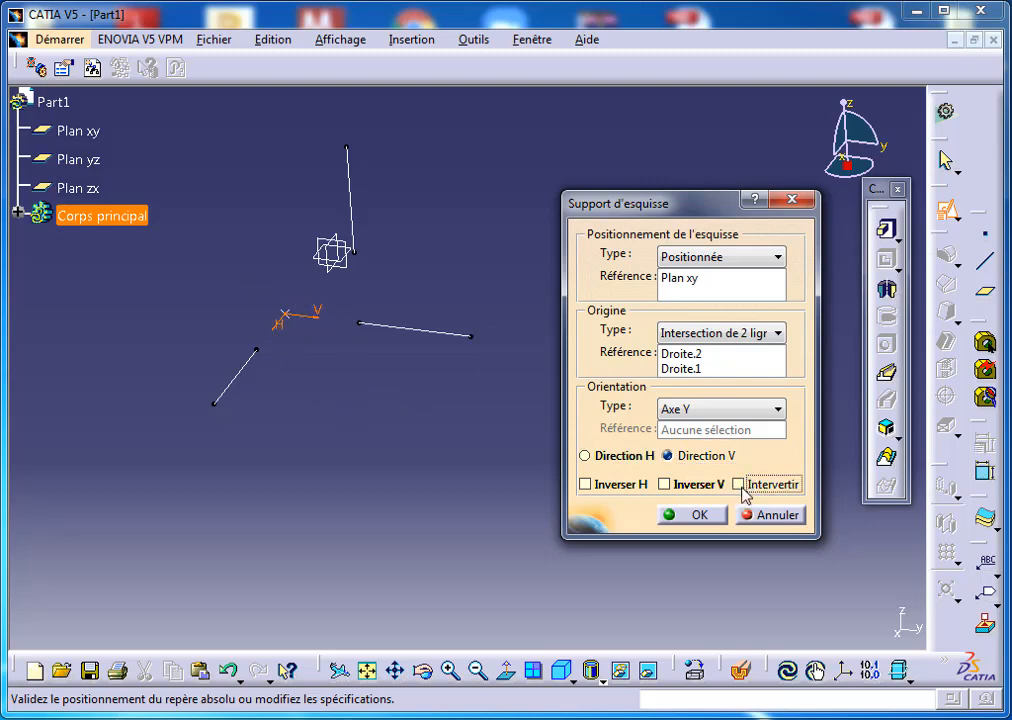
pyautogui.click(741, 486)
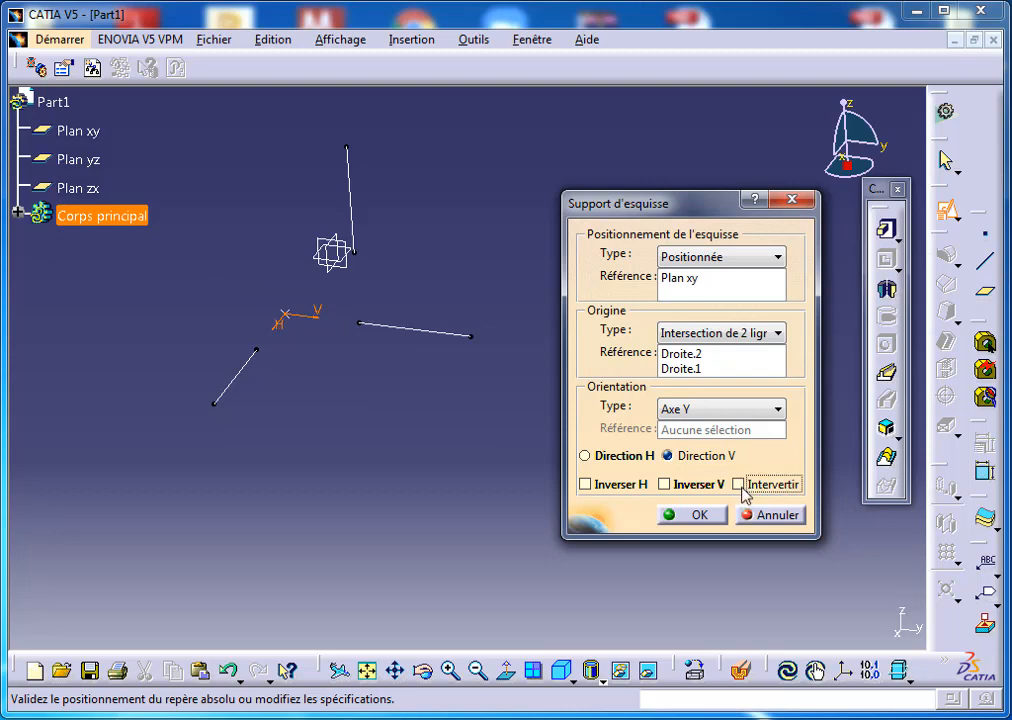
pyautogui.click(664, 486)
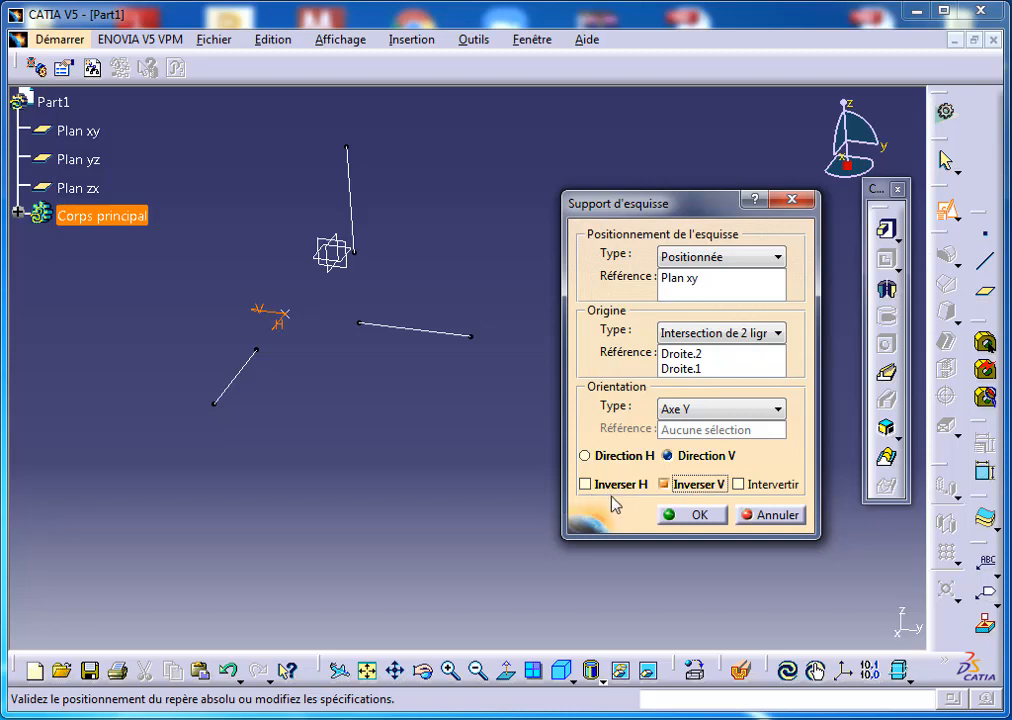
pyautogui.click(700, 517)
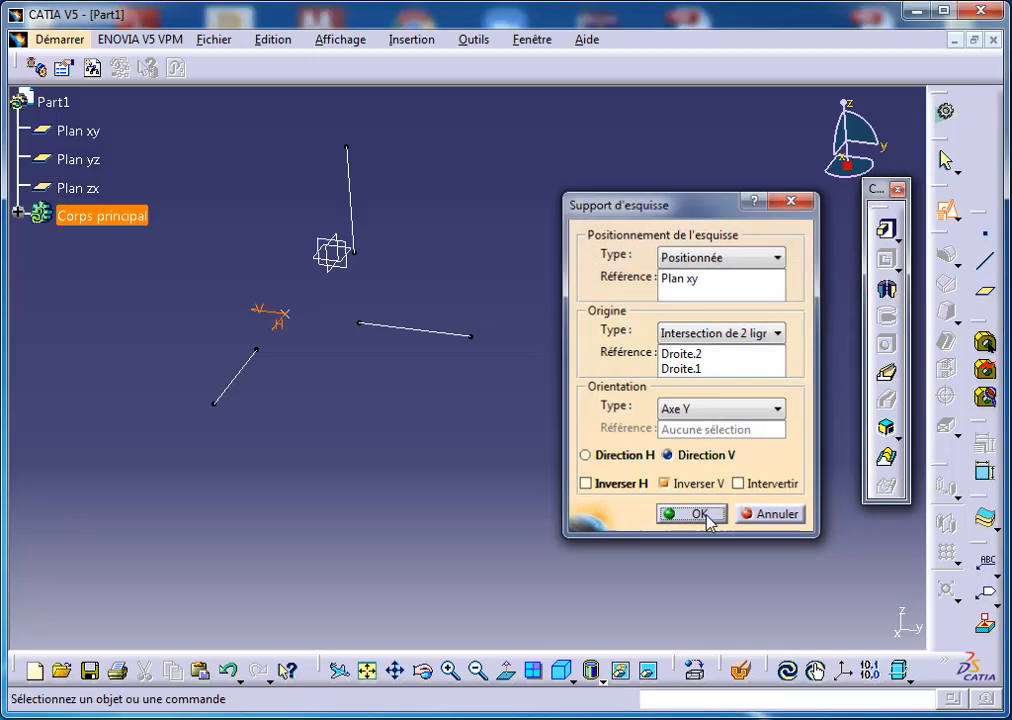
# Look at the sketch's H and V axes normal to its plane and exit the empty sketch.
pyautogui.moveTo(525, 329)
pyautogui.mouseDown(button='middle')
pyautogui.moveTo(427, 338)
pyautogui.moveTo(463, 347)
pyautogui.moveTo(475, 400)
pyautogui.mouseUp(button='middle')
pyautogui.click(712, 675)
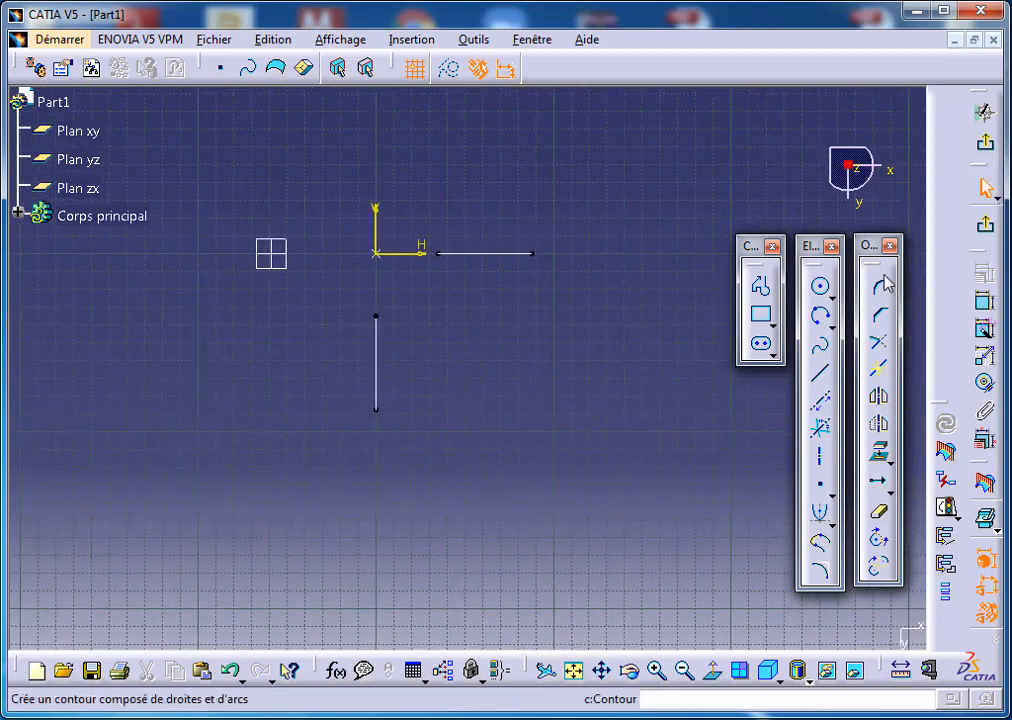
pyautogui.click(985, 143)
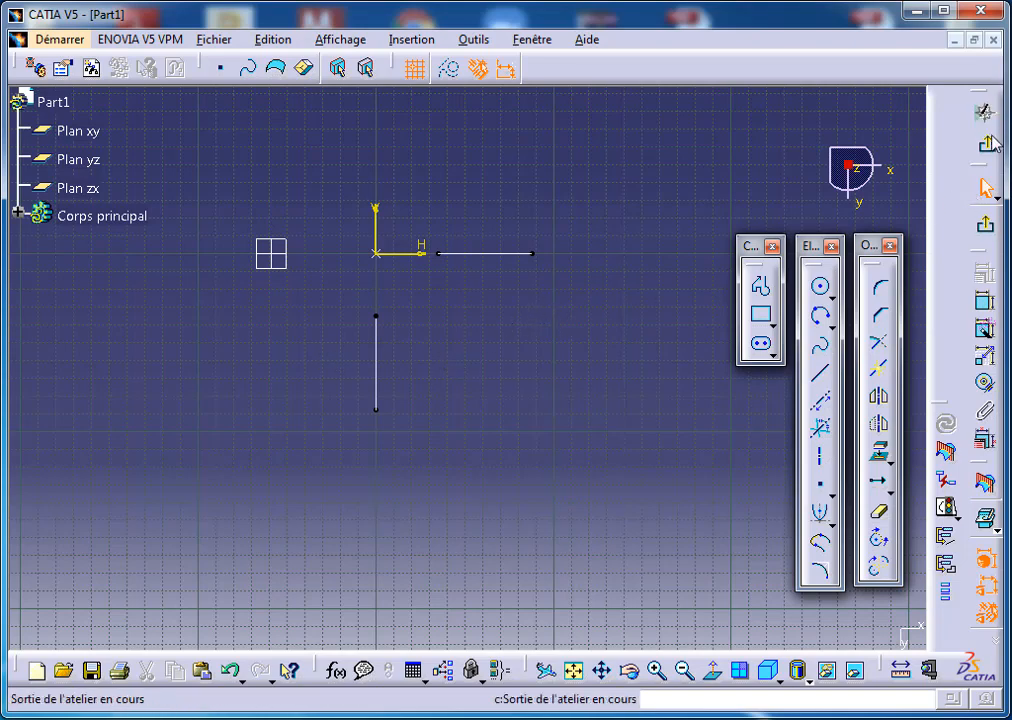
# Delete Point.1, Droite.1, Droite.2 and Droite.3 from Corps principal.
pyautogui.moveTo(567, 199)
pyautogui.mouseDown(button='middle')
pyautogui.moveTo(483, 191)
pyautogui.moveTo(526, 233)
pyautogui.moveTo(643, 192)
pyautogui.mouseUp(button='middle')
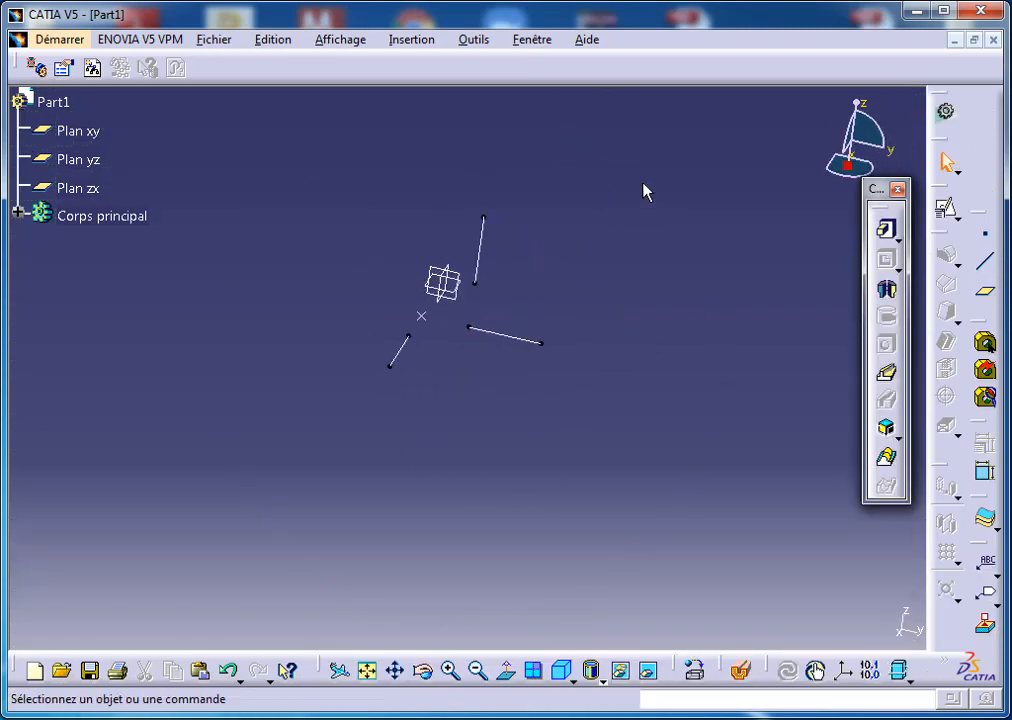
pyautogui.click(19, 213)
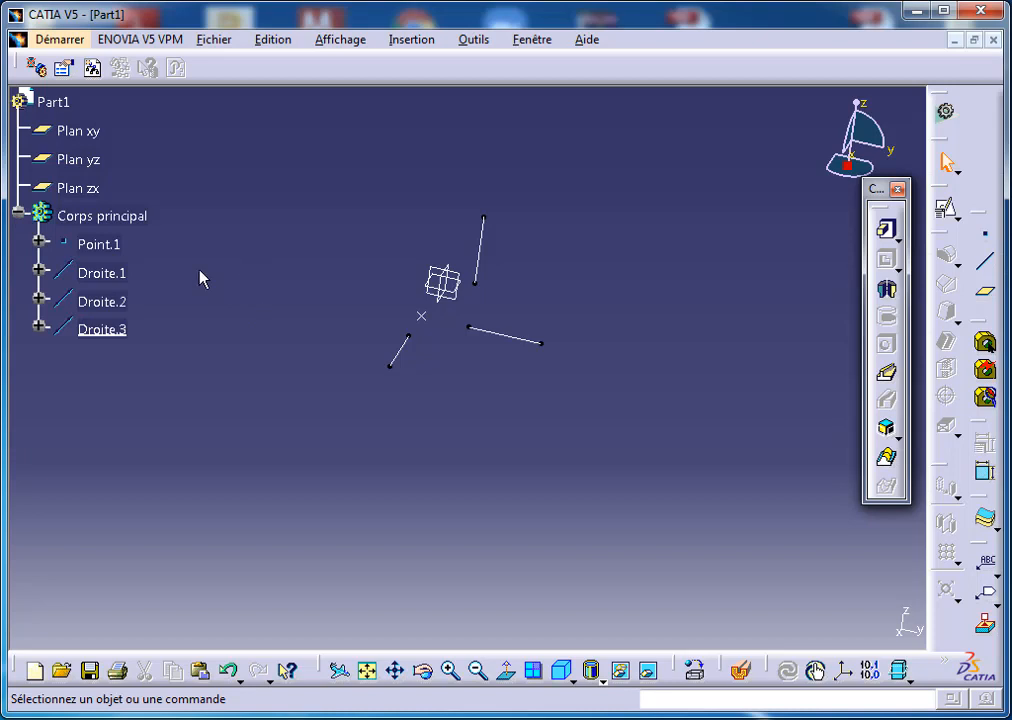
pyautogui.click(112, 245)
pyautogui.keyDown('ctrl'); pyautogui.click(104, 331); pyautogui.keyUp('ctrl')
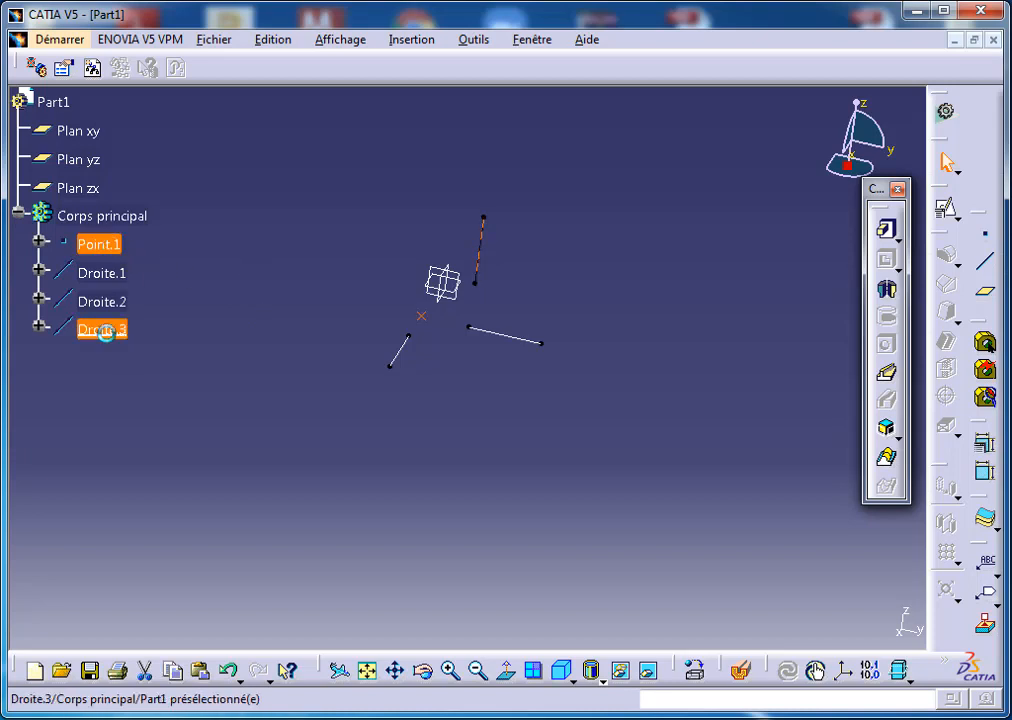
pyautogui.keyDown('shift'); pyautogui.click(106, 243); pyautogui.keyUp('shift')
pyautogui.rightClick(106, 243)
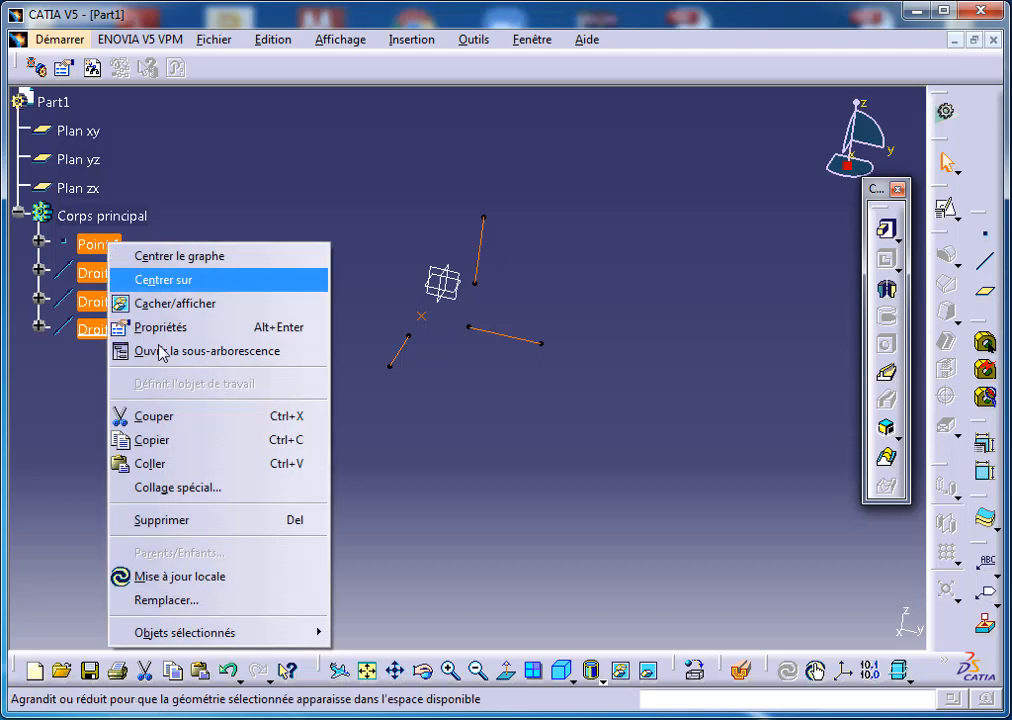
pyautogui.click(140, 520)
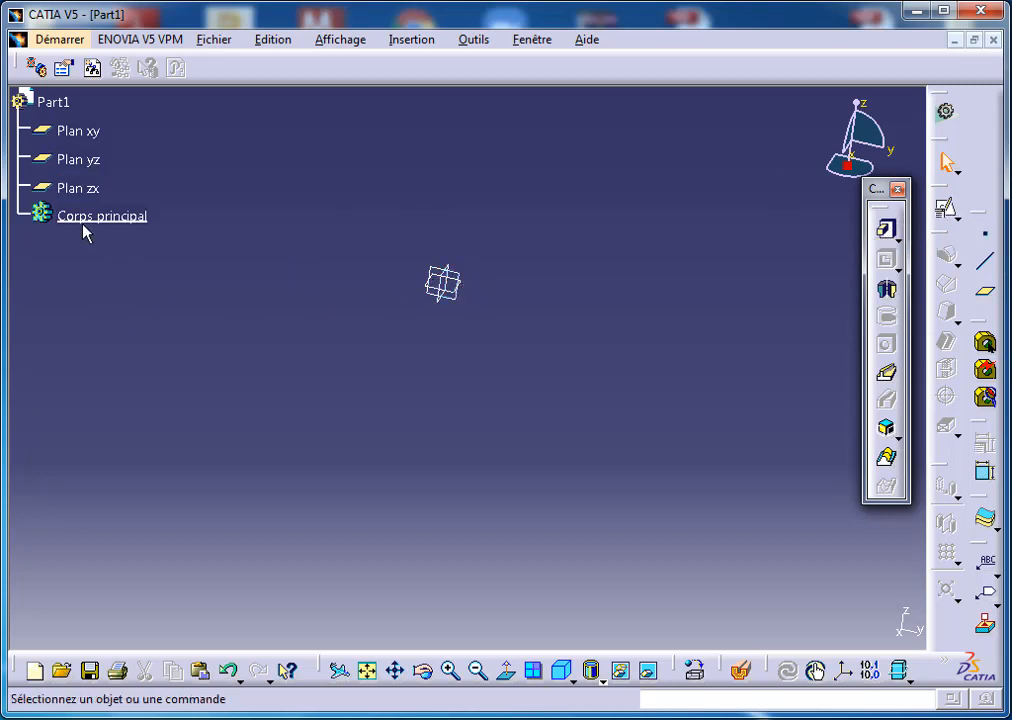
# Create a positioned sketch on Plan xy with Implicite origin and Implicite orientation.
pyautogui.click(956, 217)
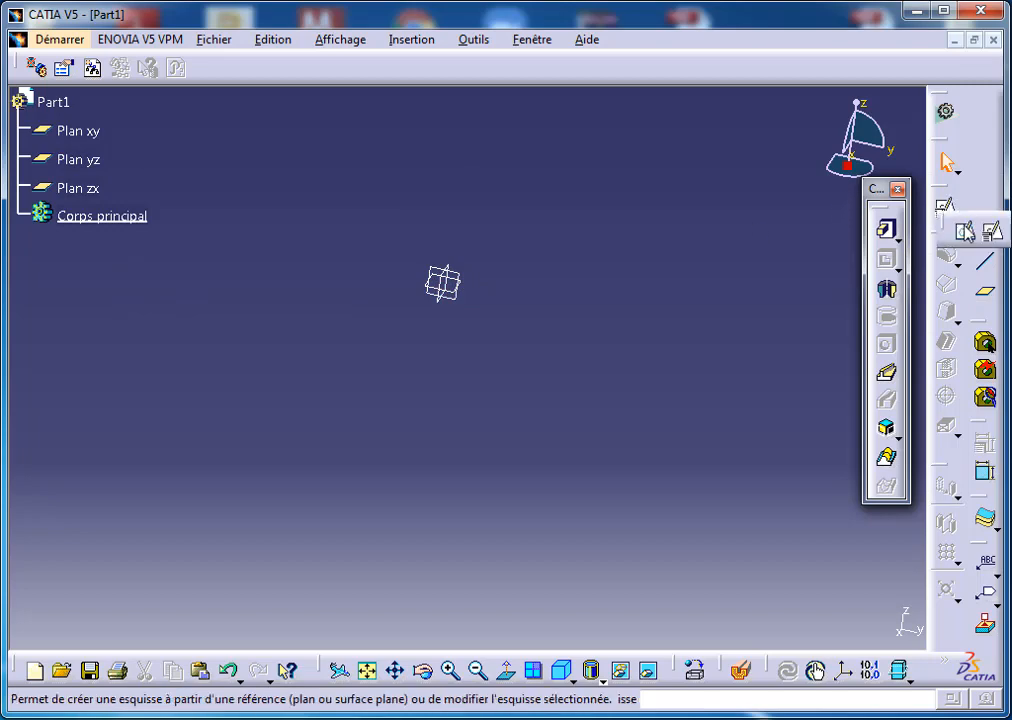
pyautogui.click(994, 233)
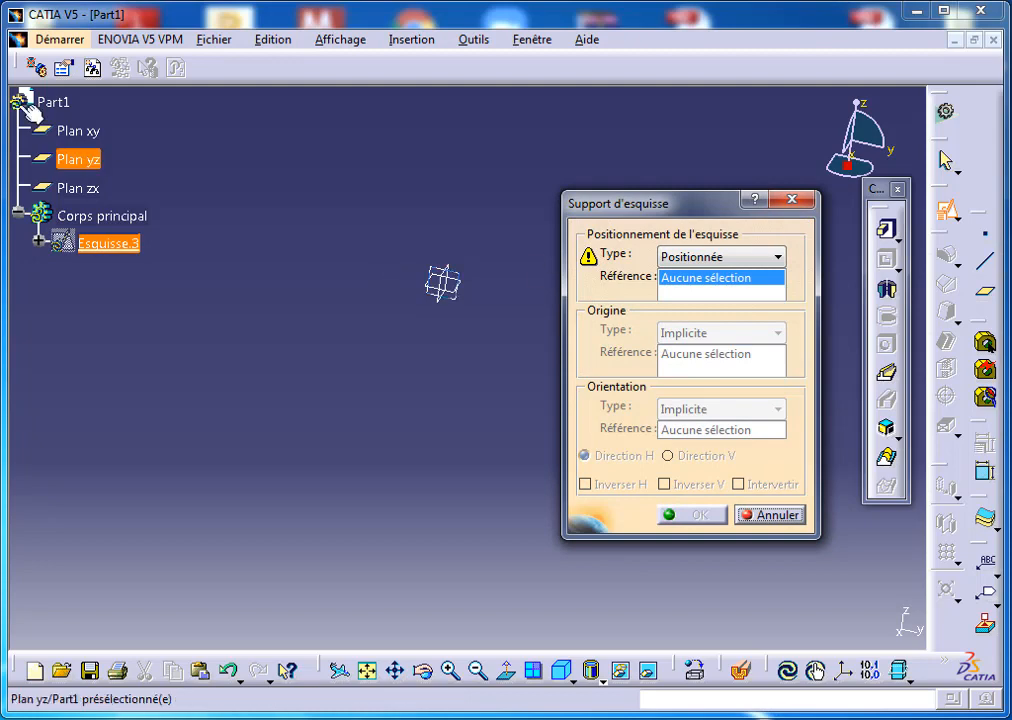
pyautogui.click(112, 131)
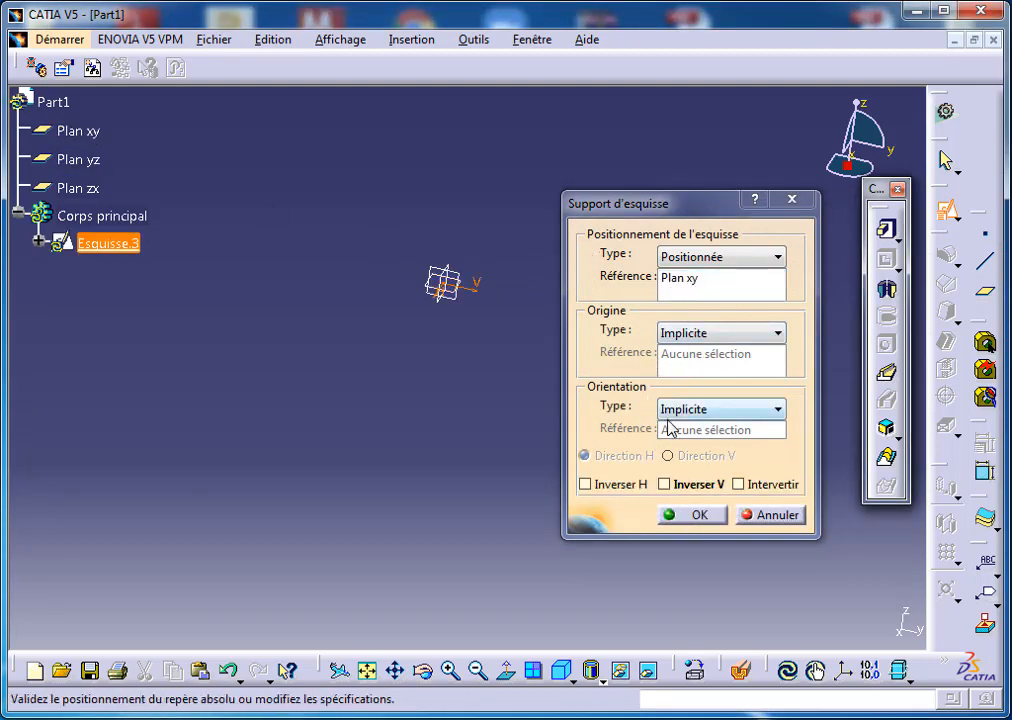
pyautogui.click(702, 516)
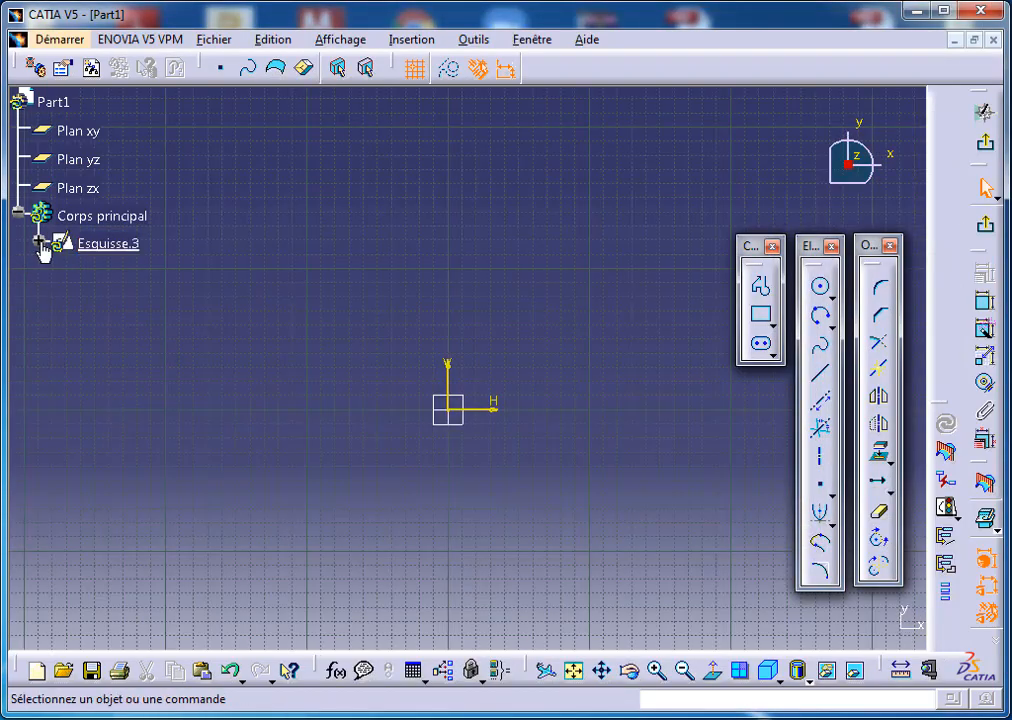
# Expand Esquisse.3 in the tree, look at its available commands, and exit and remove the empty sketch.
pyautogui.click(39, 242)
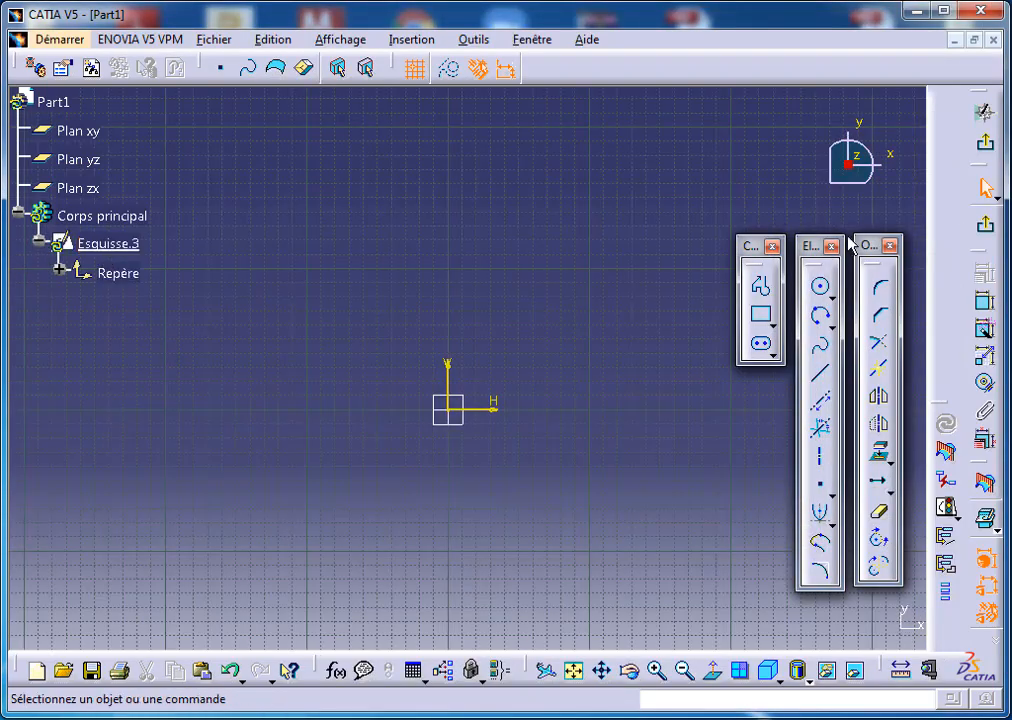
pyautogui.rightClick(107, 244)
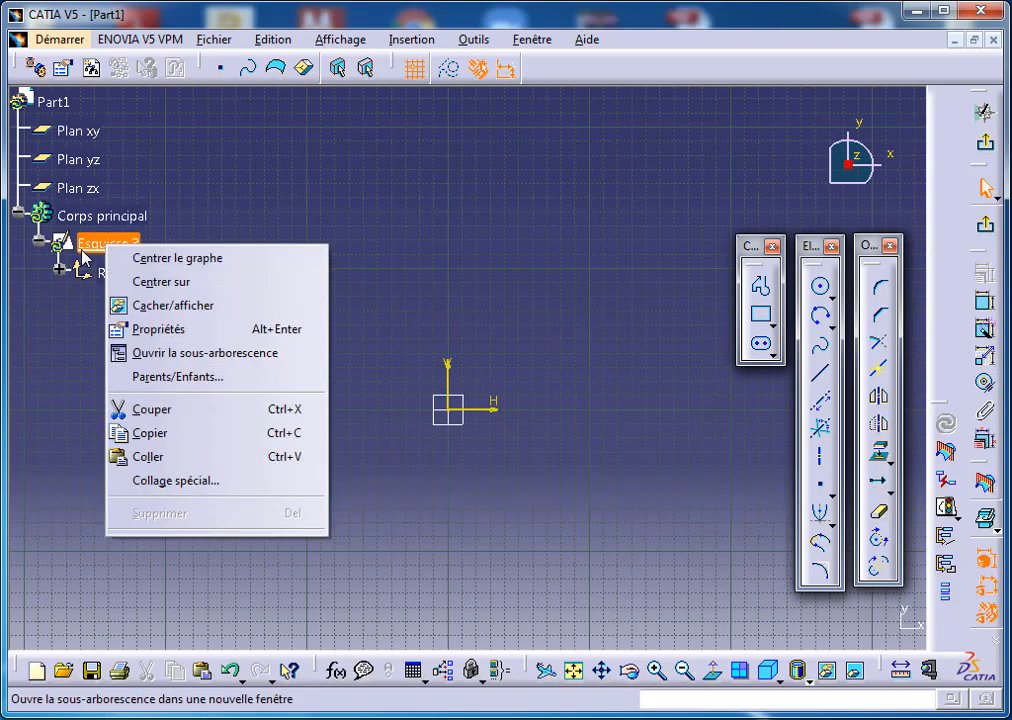
pyautogui.click(86, 244)
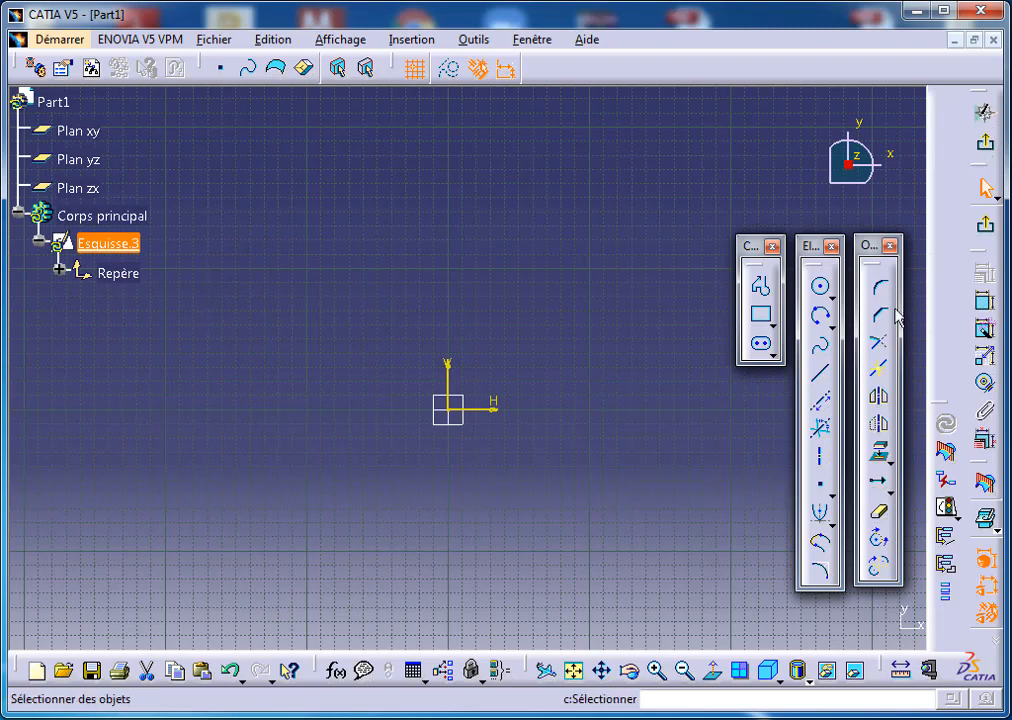
pyautogui.click(754, 315)
pyautogui.click(761, 315)
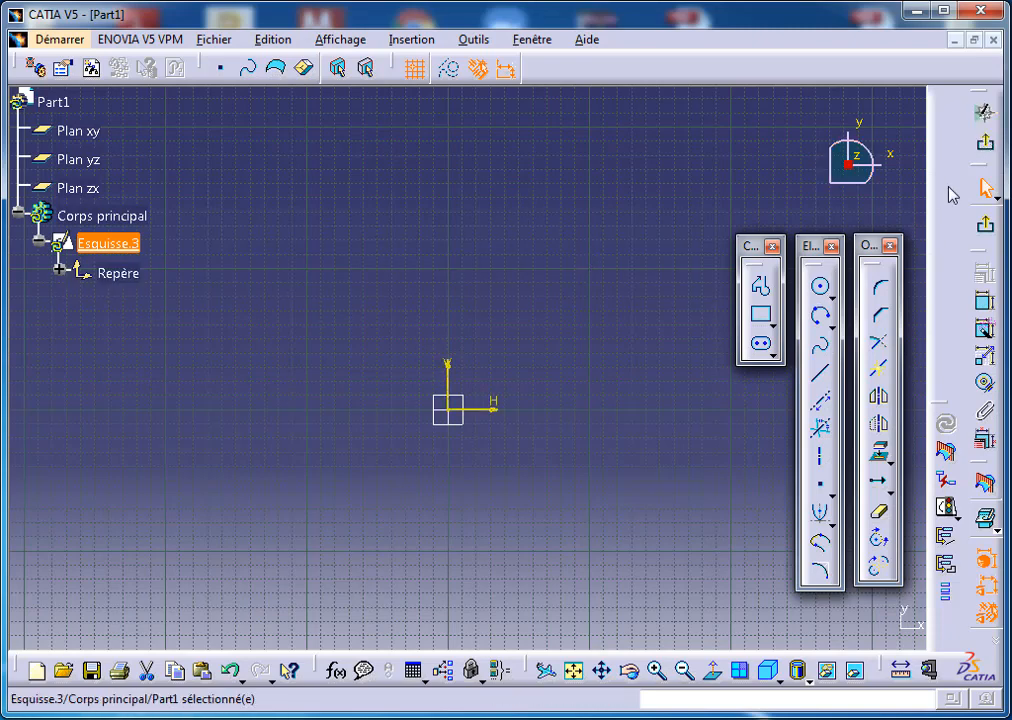
pyautogui.click(985, 142)
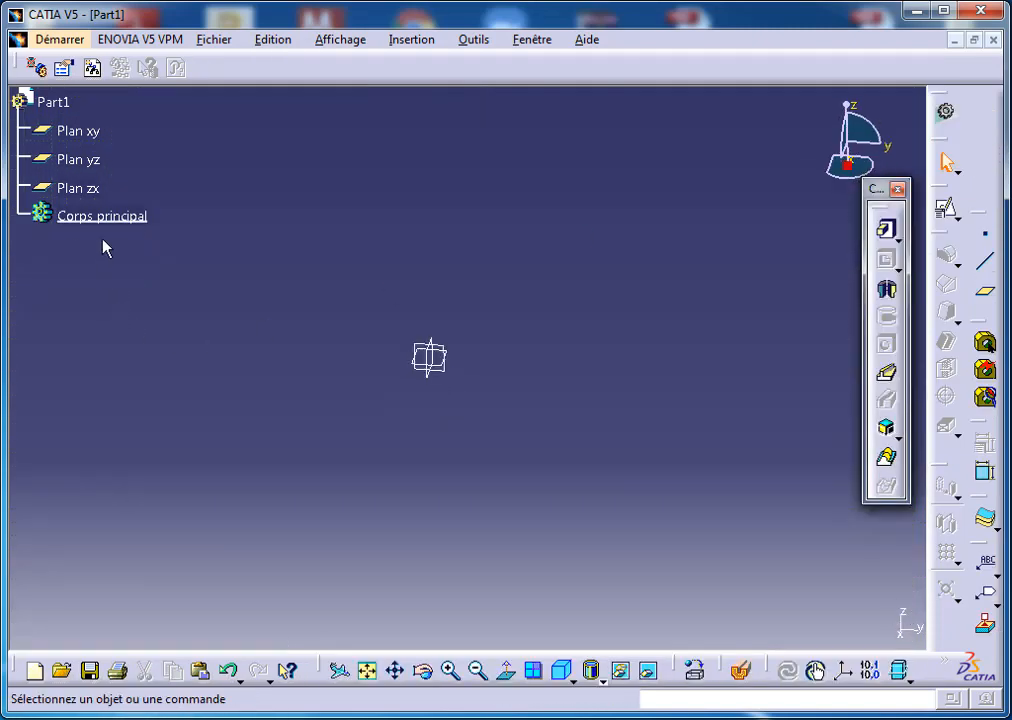
# Create a positioned sketch on Plan xy with Implicite origin and orientation, containing a freehand circle above the origin, and exit it.
pyautogui.click(946, 210)
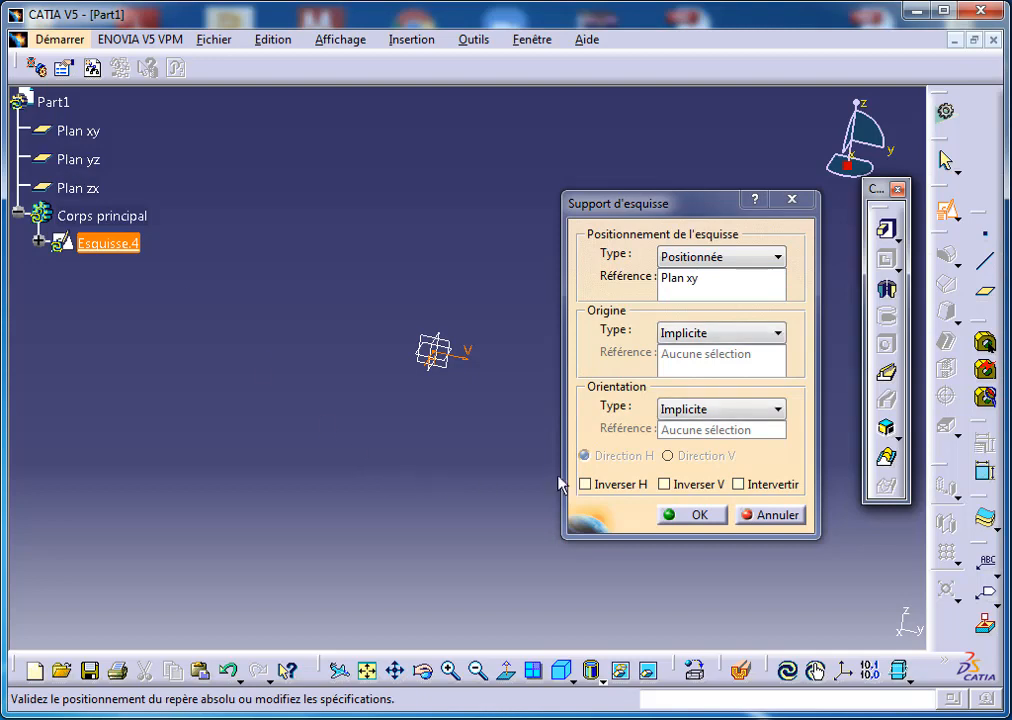
pyautogui.click(690, 515)
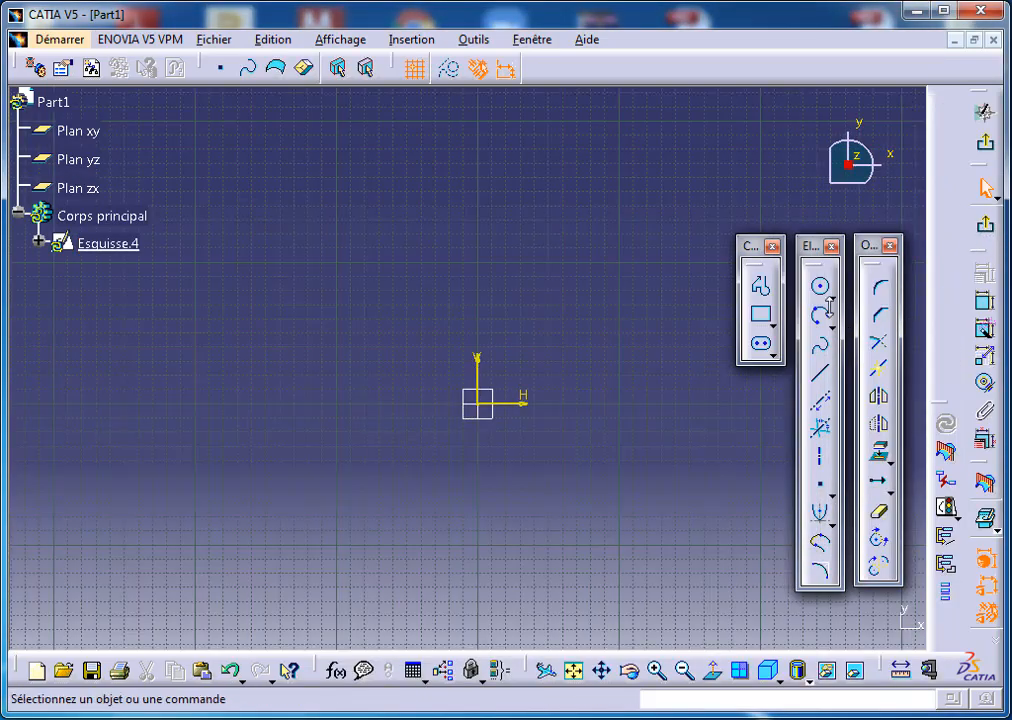
pyautogui.click(820, 287)
pyautogui.click(449, 248)
pyautogui.click(535, 270)
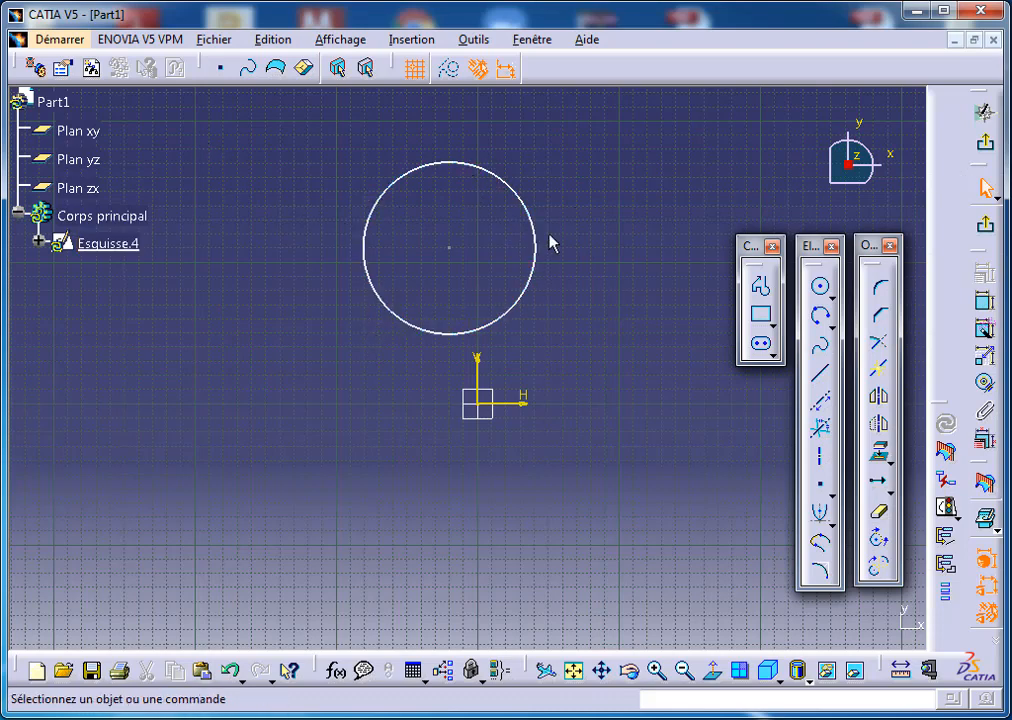
pyautogui.click(984, 143)
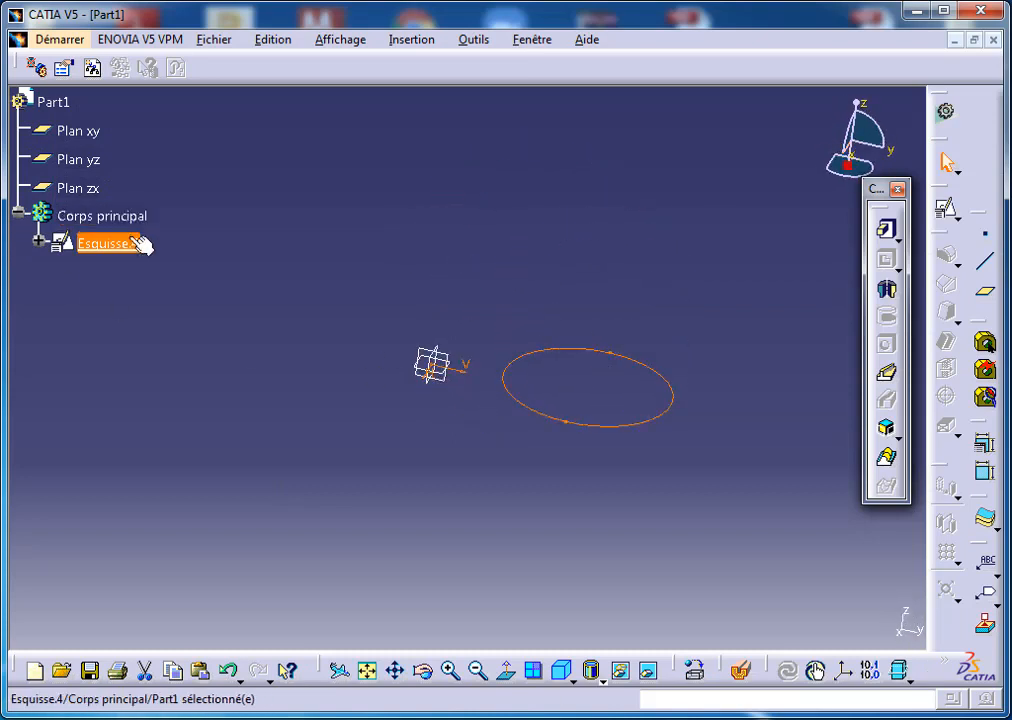
# Change the sketch support of Esquisse.4 to the Isolée positioning type.
pyautogui.click(275, 236)
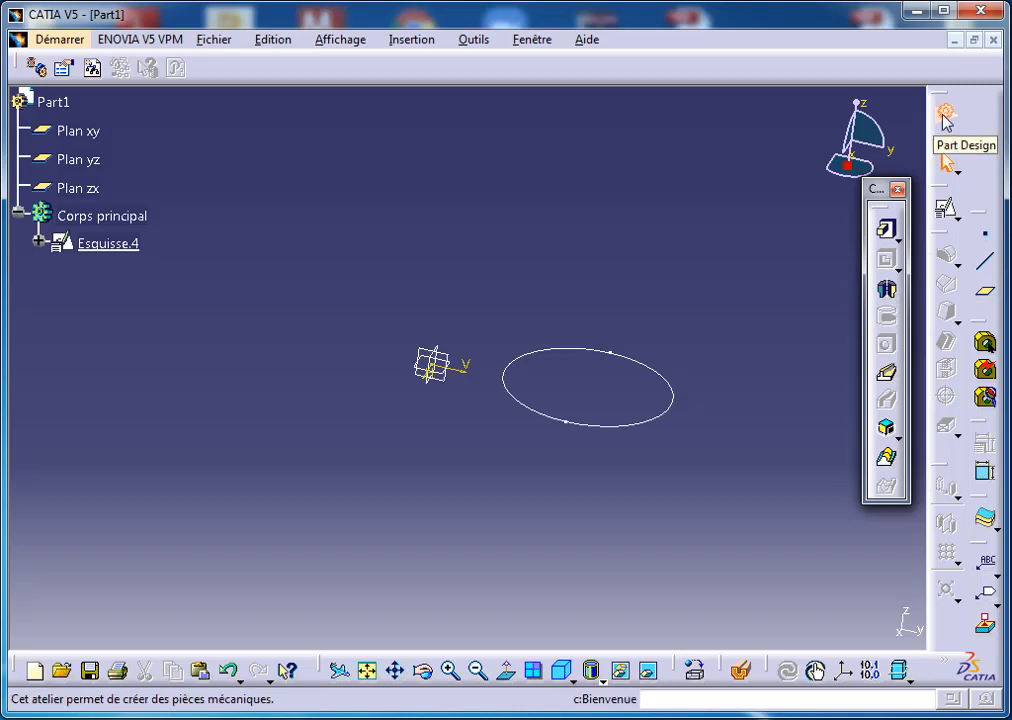
pyautogui.rightClick(106, 243)
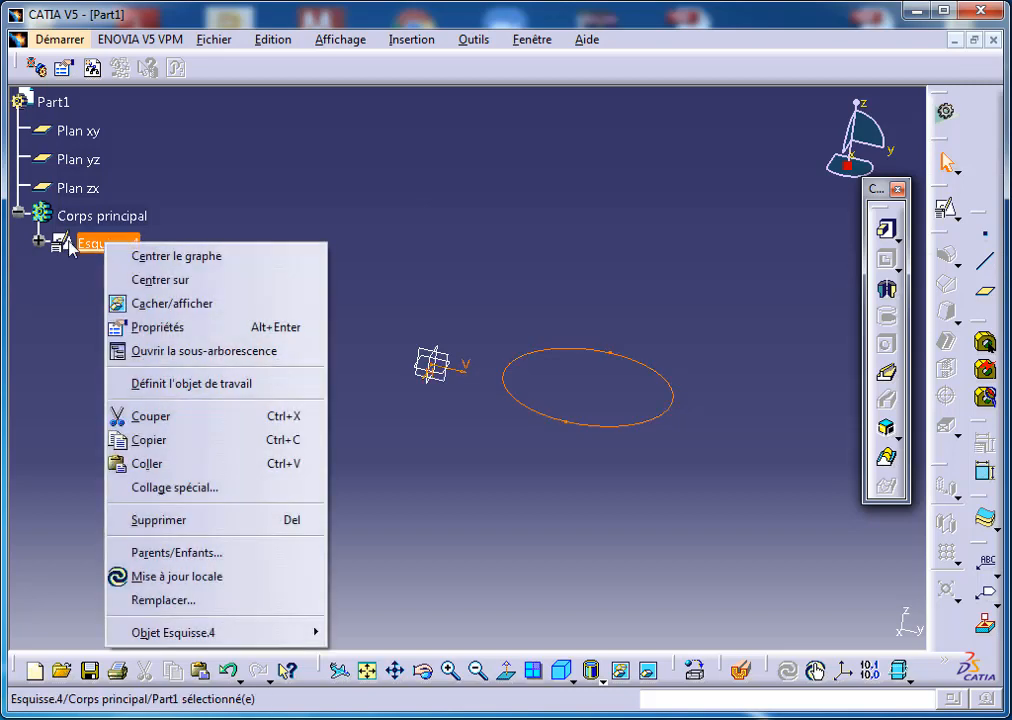
pyautogui.click(157, 220)
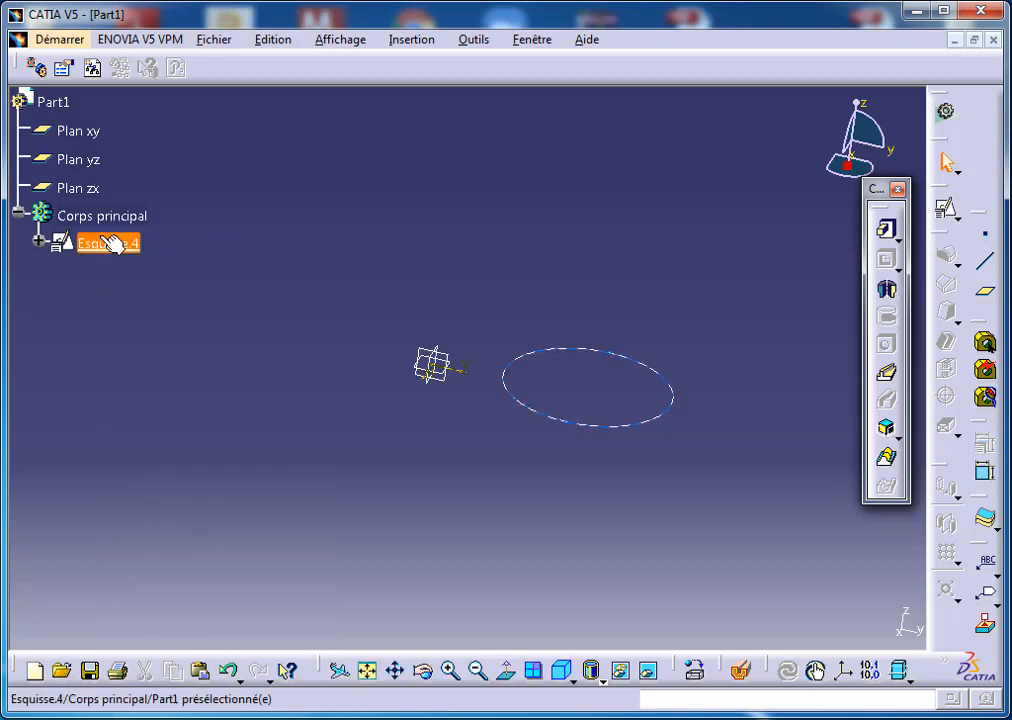
pyautogui.rightClick(109, 242)
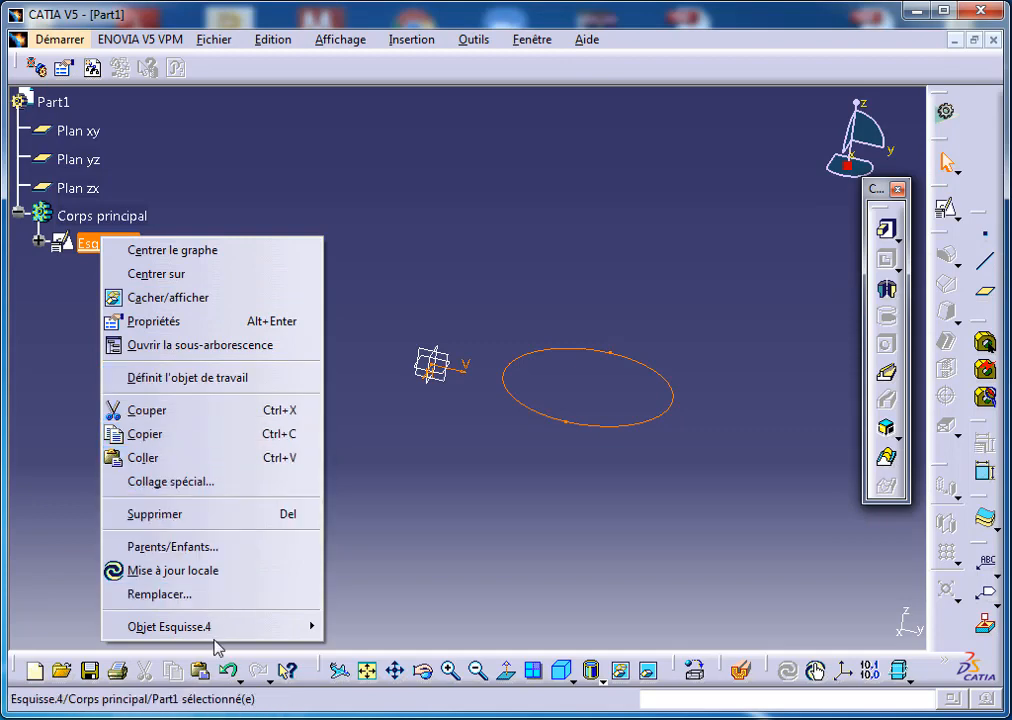
pyautogui.moveTo(226, 637)
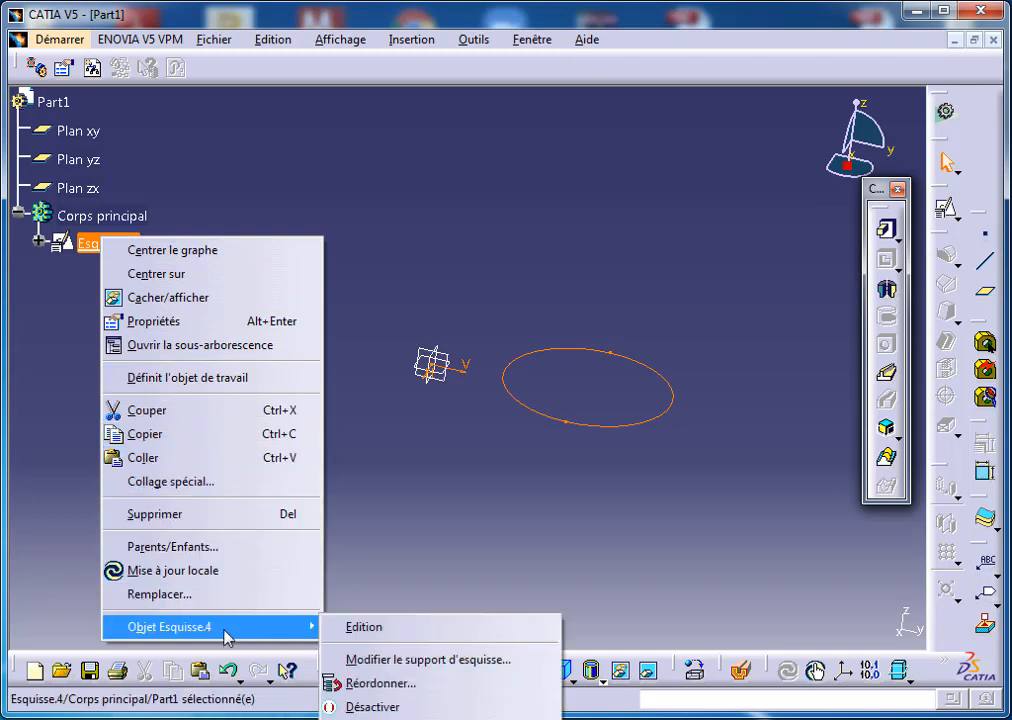
pyautogui.click(360, 660)
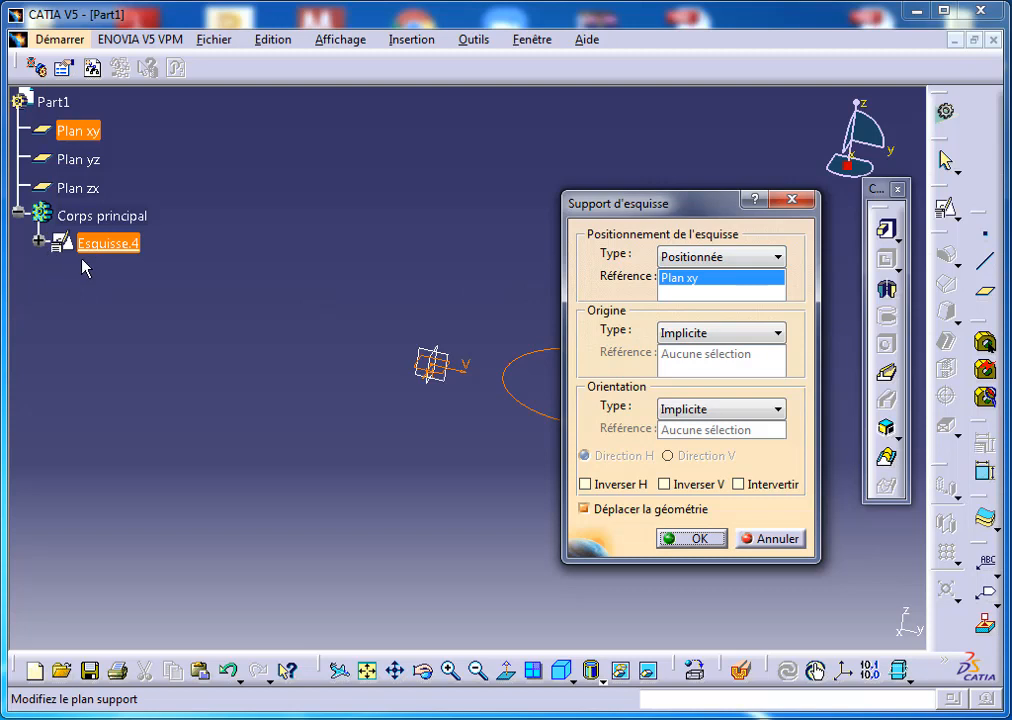
pyautogui.click(697, 258)
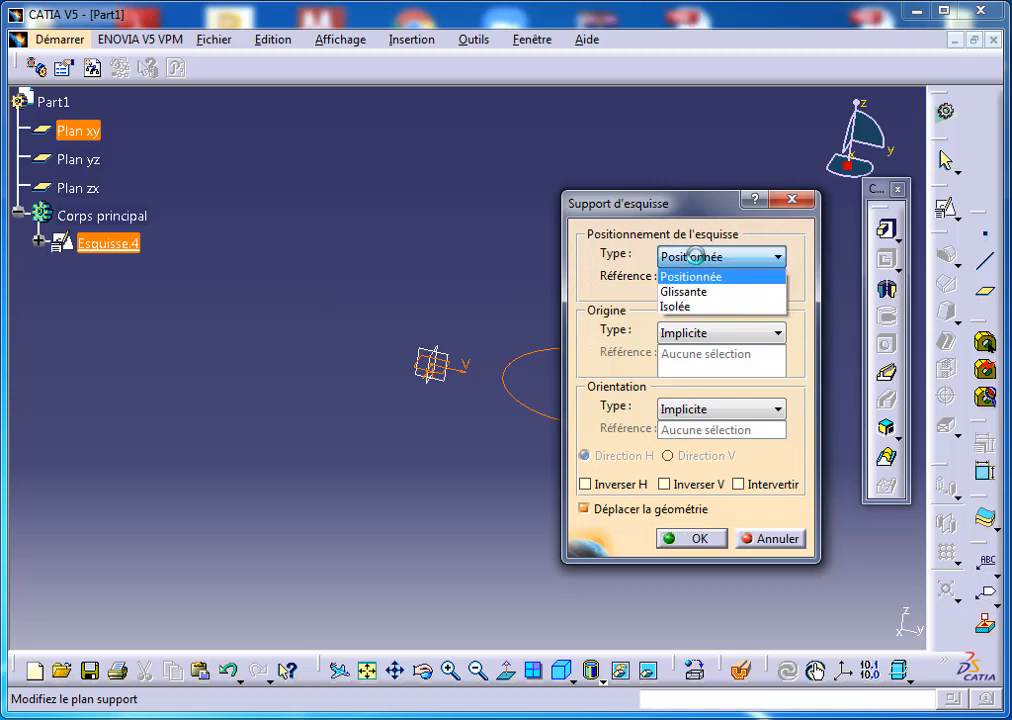
pyautogui.click(667, 306)
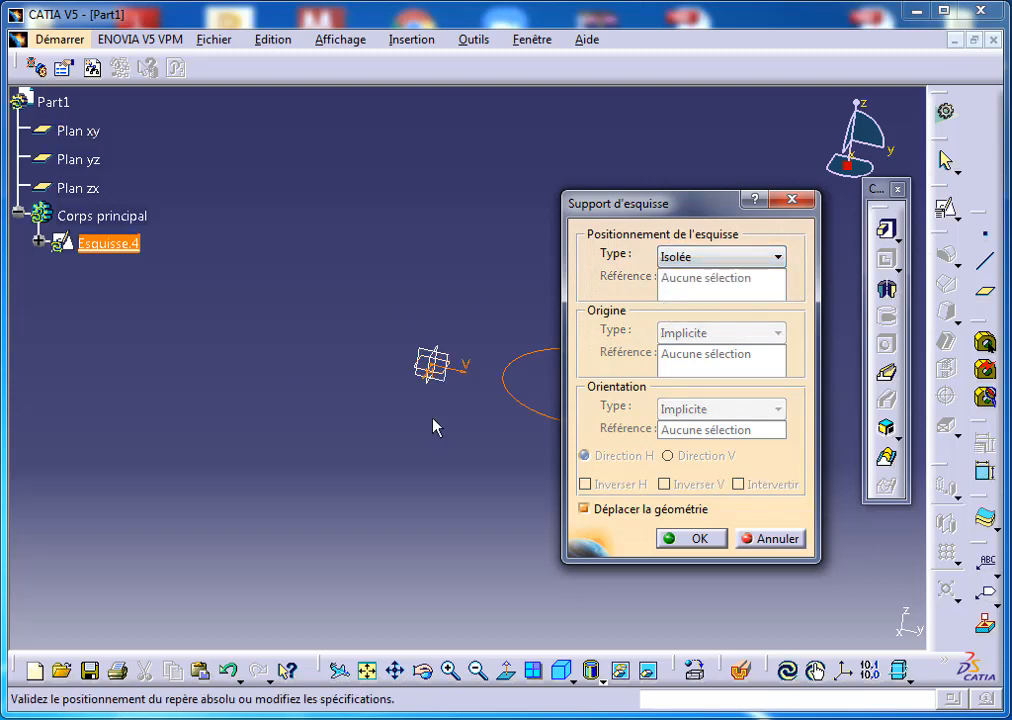
pyautogui.click(670, 540)
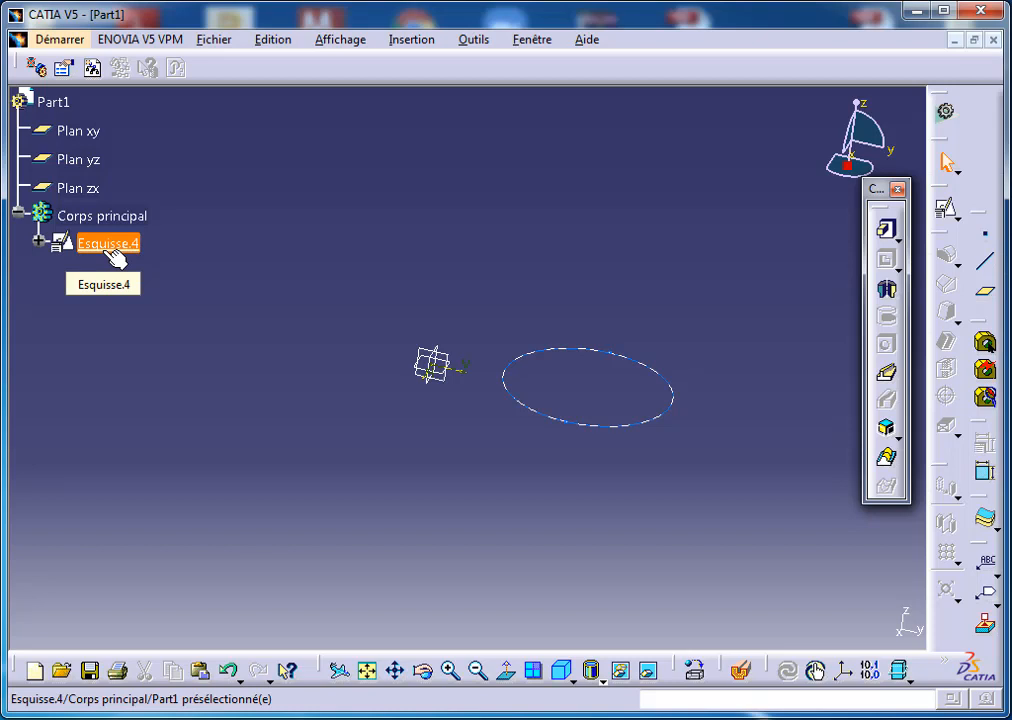
# Extrude the circle of Esquisse.4 by 20 mm.
pyautogui.click(886, 236)
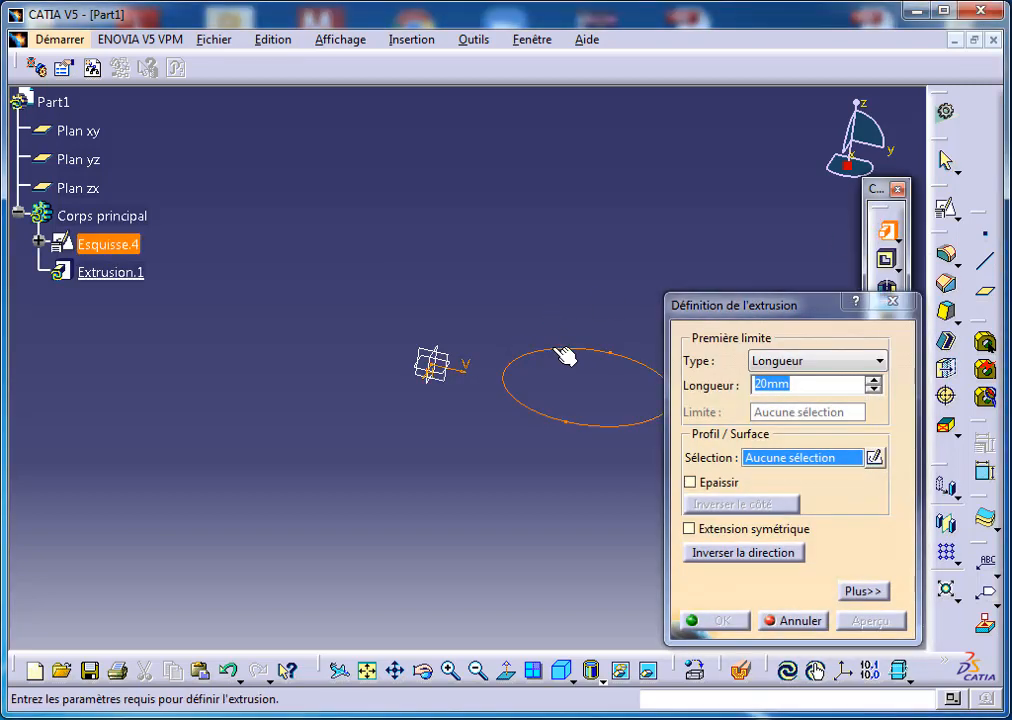
pyautogui.click(565, 357)
pyautogui.click(716, 620)
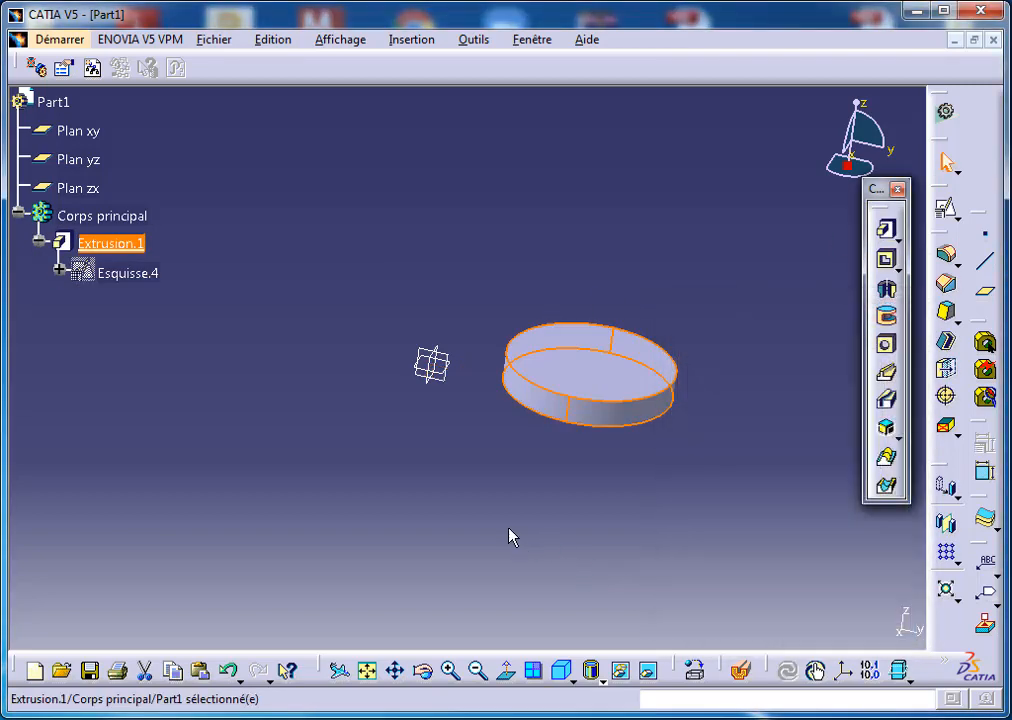
# Show the hidden Esquisse.4 under Extrusion.1 together with the solid.
pyautogui.rightClick(124, 276)
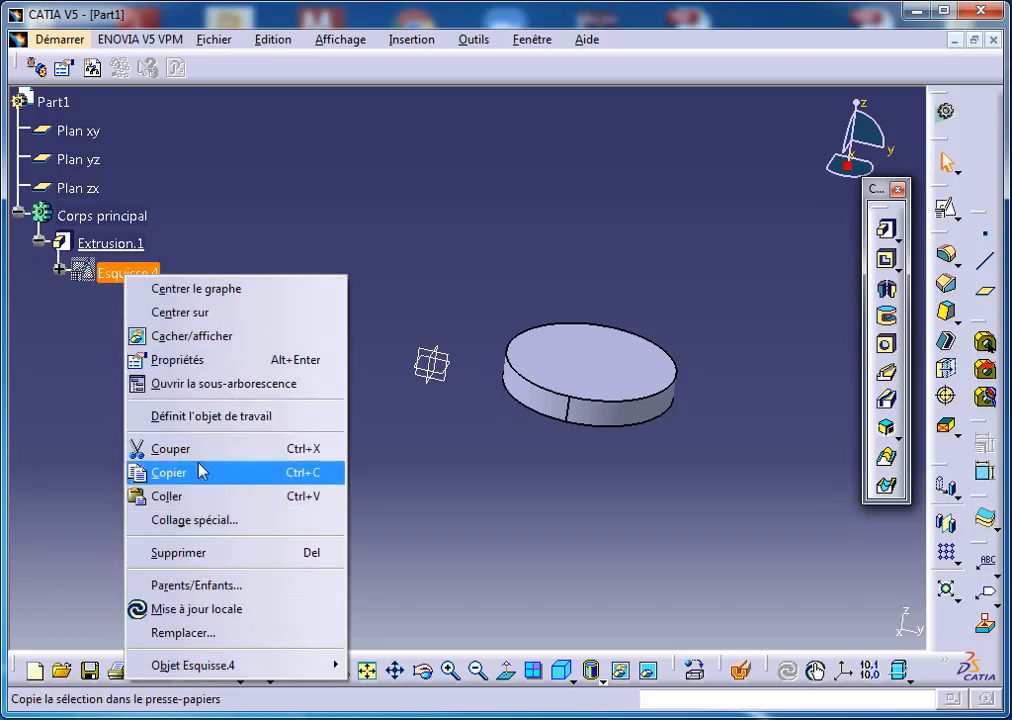
pyautogui.click(209, 425)
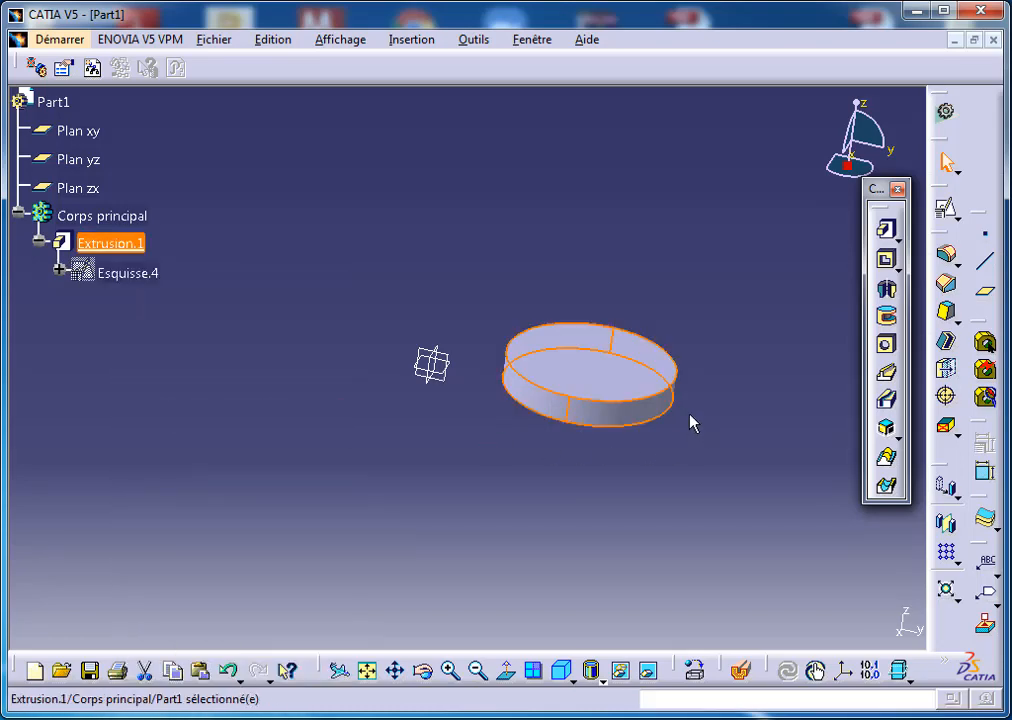
pyautogui.moveTo(691, 420); pyautogui.dragTo(340, 190, button='middle')
pyautogui.click(124, 272)
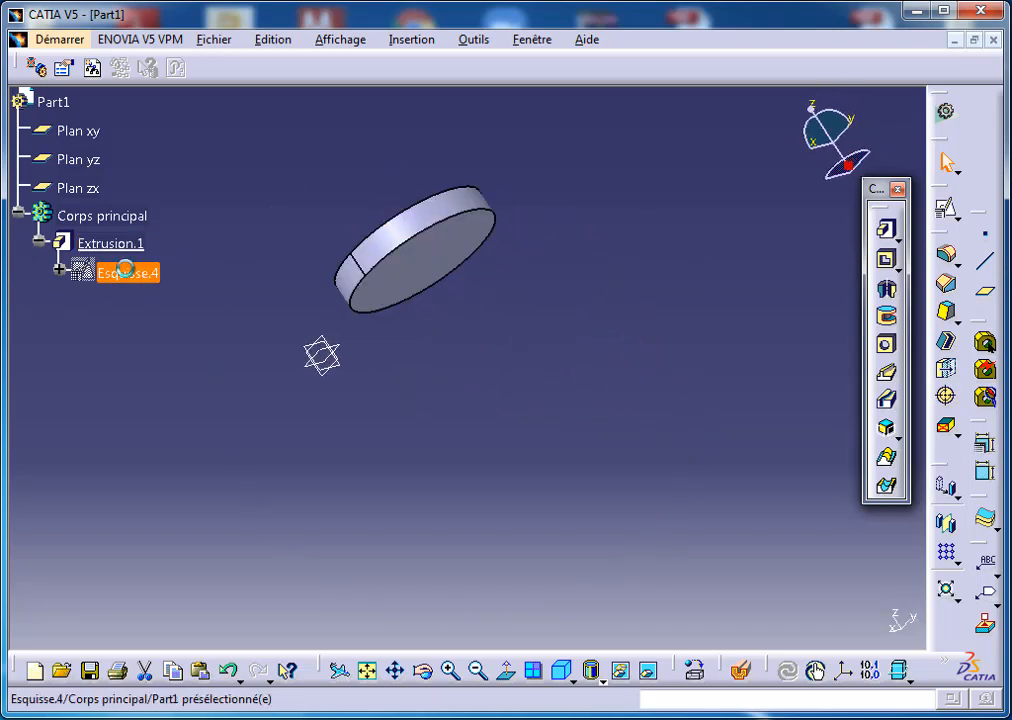
pyautogui.rightClick(140, 275)
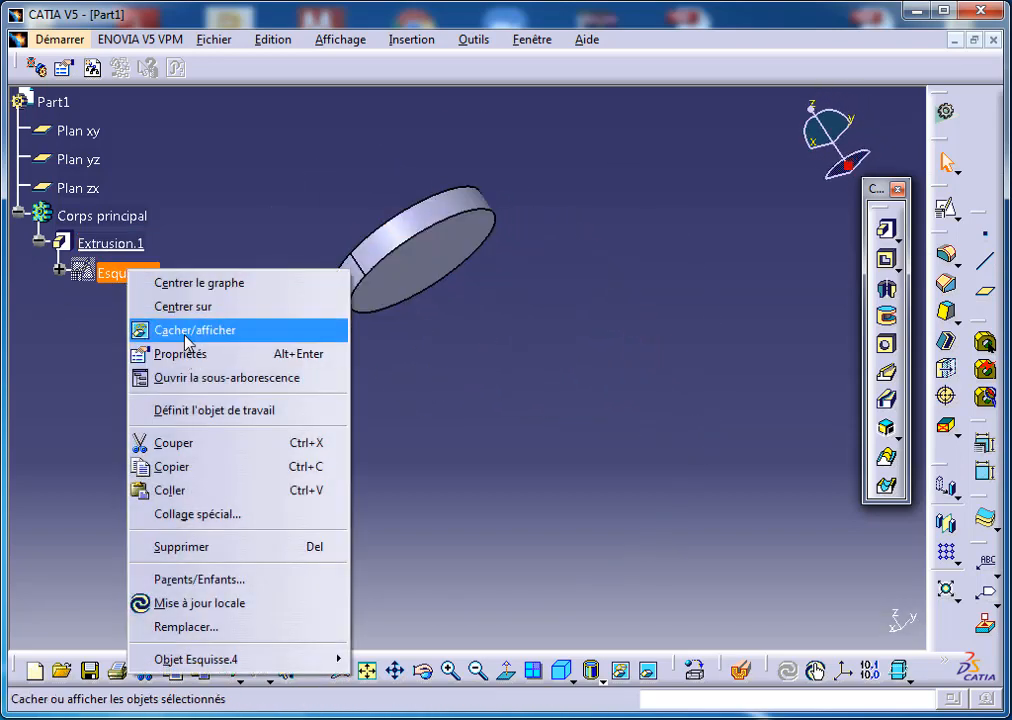
pyautogui.click(186, 334)
pyautogui.moveTo(407, 267)
pyautogui.mouseDown(button='middle')
pyautogui.moveTo(436, 323)
pyautogui.moveTo(445, 305)
pyautogui.mouseUp(button='middle')
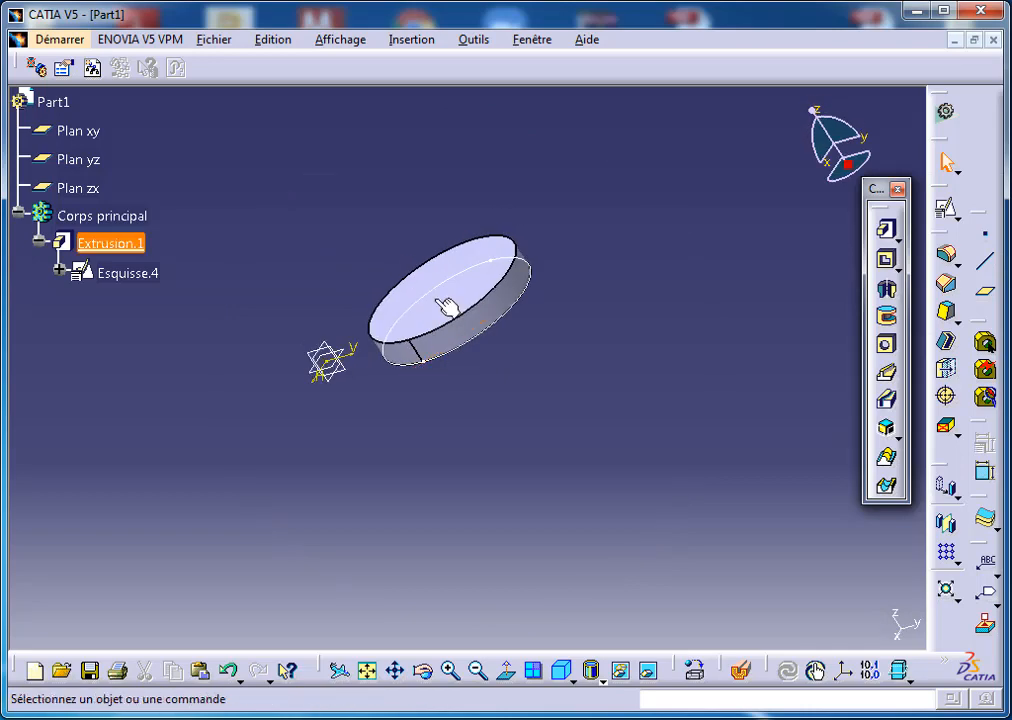
pyautogui.rightClick(437, 290)
pyautogui.press('Escape')
# Hide Extrusion.1 so only the circle sketch remains in view.
pyautogui.rightClick(112, 244)
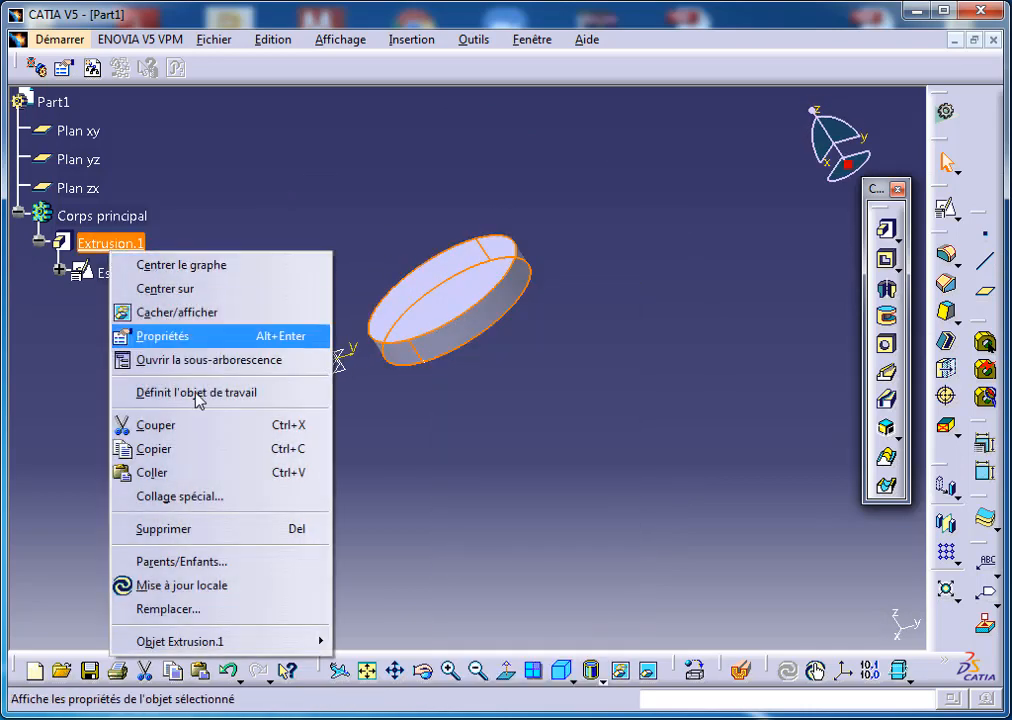
pyautogui.click(166, 316)
pyautogui.moveTo(452, 285)
pyautogui.mouseDown(button='middle')
pyautogui.moveTo(472, 219)
pyautogui.moveTo(548, 251)
pyautogui.moveTo(703, 257)
pyautogui.mouseUp(button='middle')
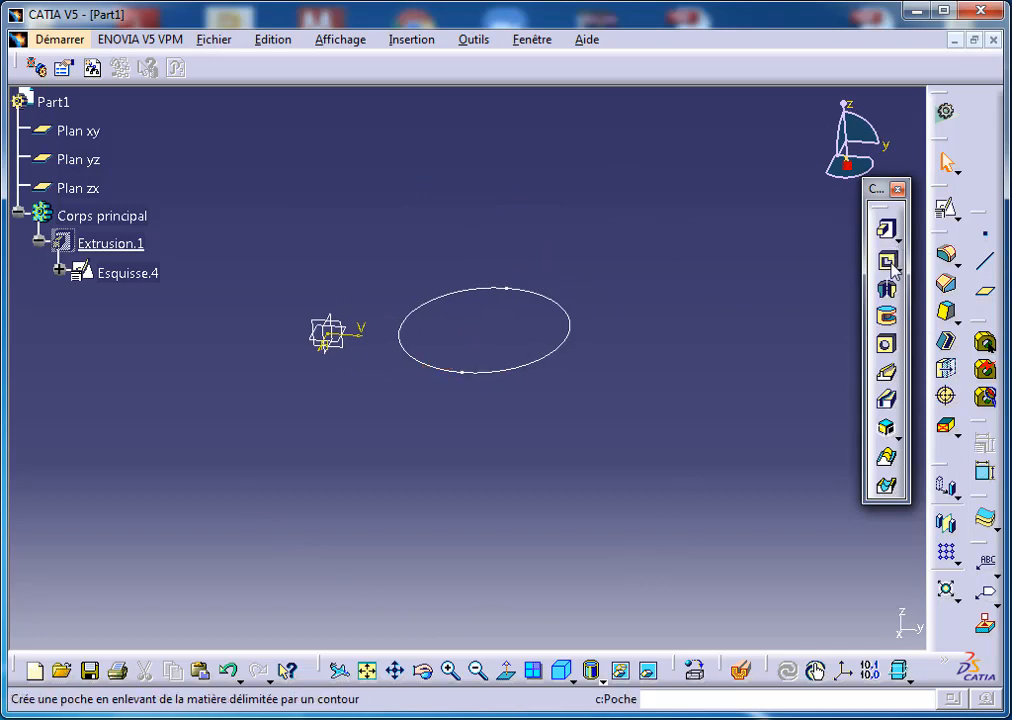
# Extrude the circle of Esquisse.4 a second time by 20 mm as a separate extrusion.
pyautogui.click(885, 229)
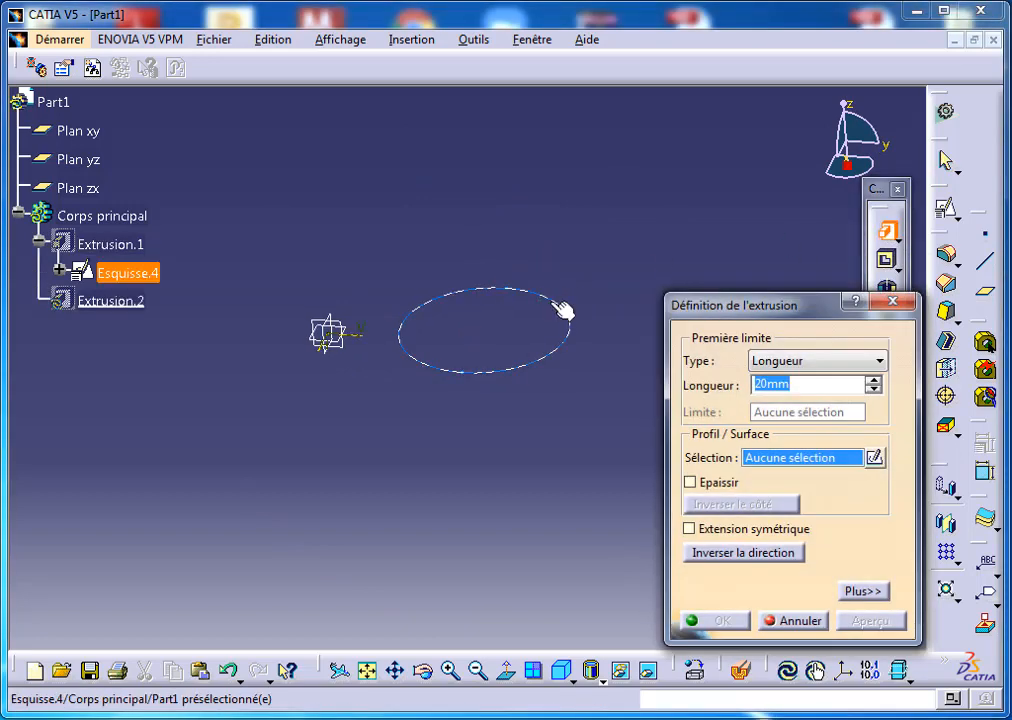
pyautogui.click(548, 301)
pyautogui.click(744, 628)
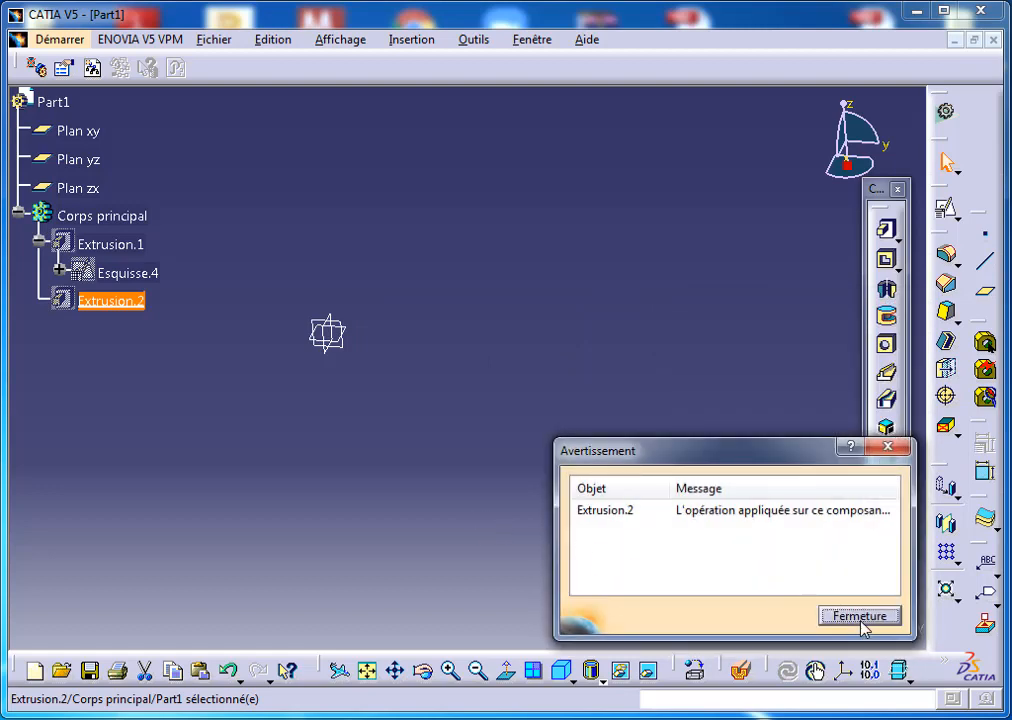
# Widen the warning window and its Message column to read the full text for Extrusion.2, and close it.
pyautogui.click(795, 517)
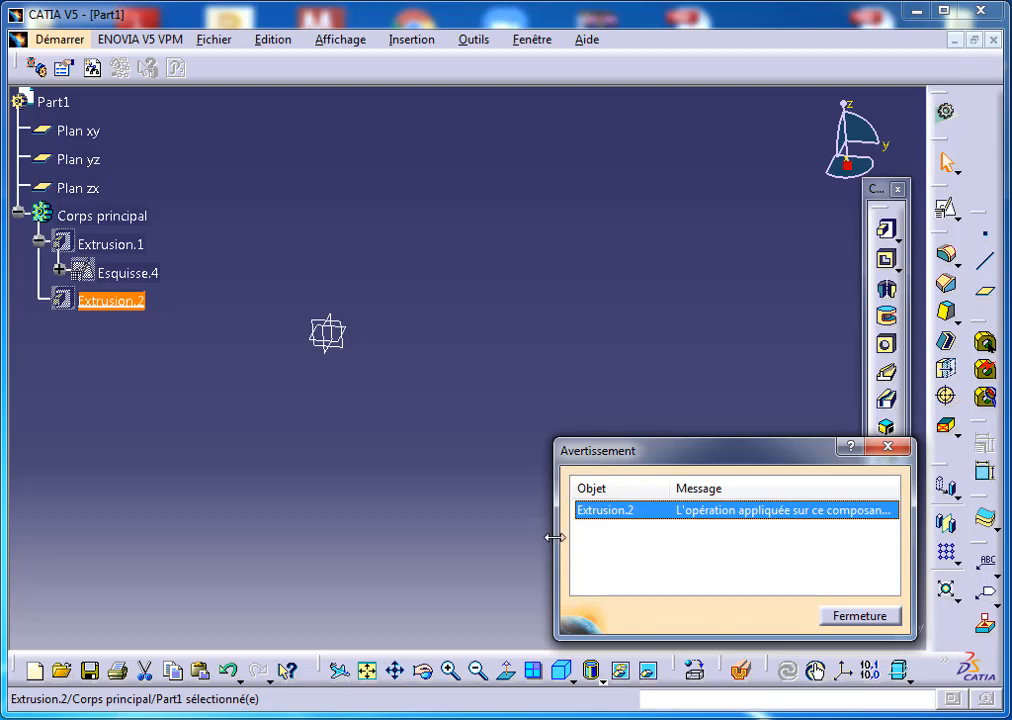
pyautogui.moveTo(554, 537); pyautogui.dragTo(360, 512)
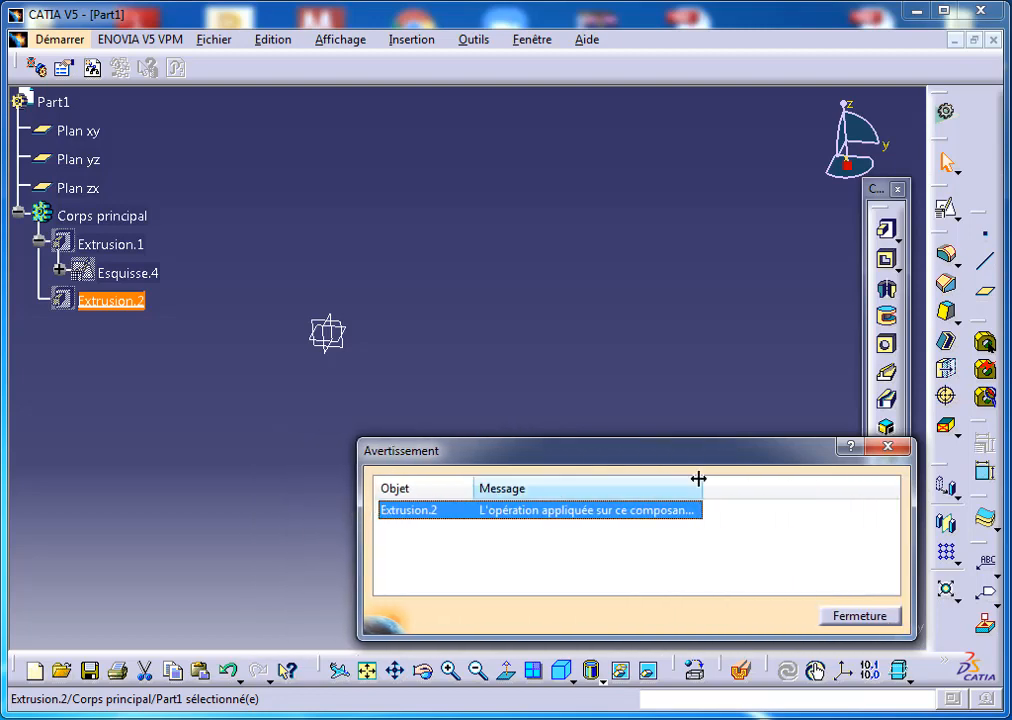
pyautogui.moveTo(698, 479); pyautogui.dragTo(871, 486)
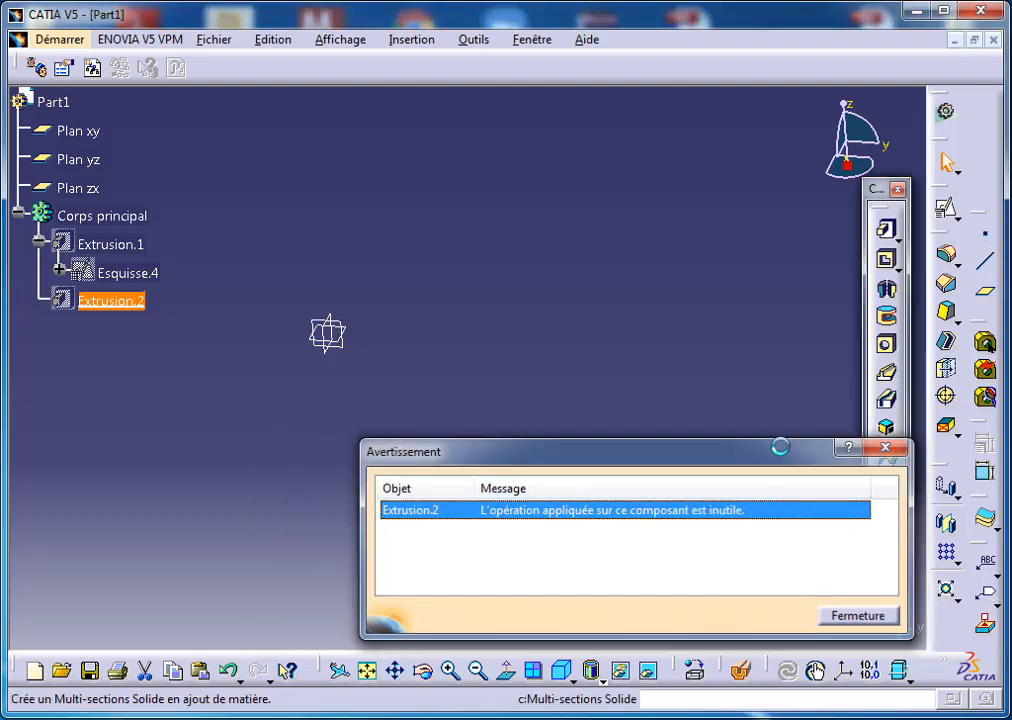
pyautogui.press('Return')
# Set the length of Extrusion.2 to 15 mm.
pyautogui.doubleClick(118, 300)
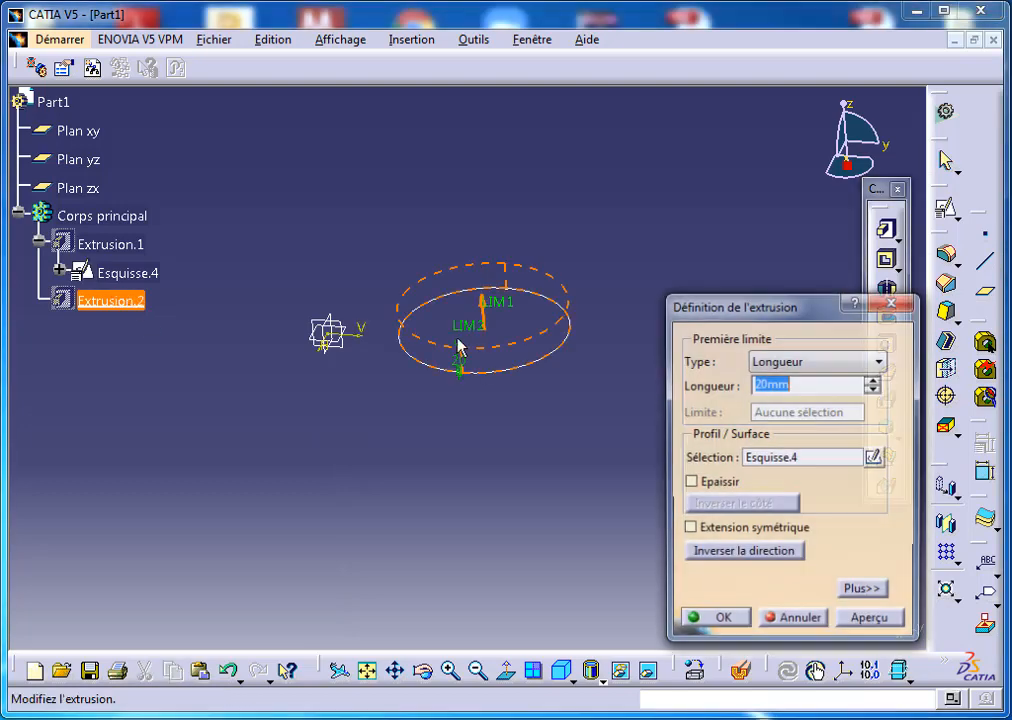
pyautogui.write('15')
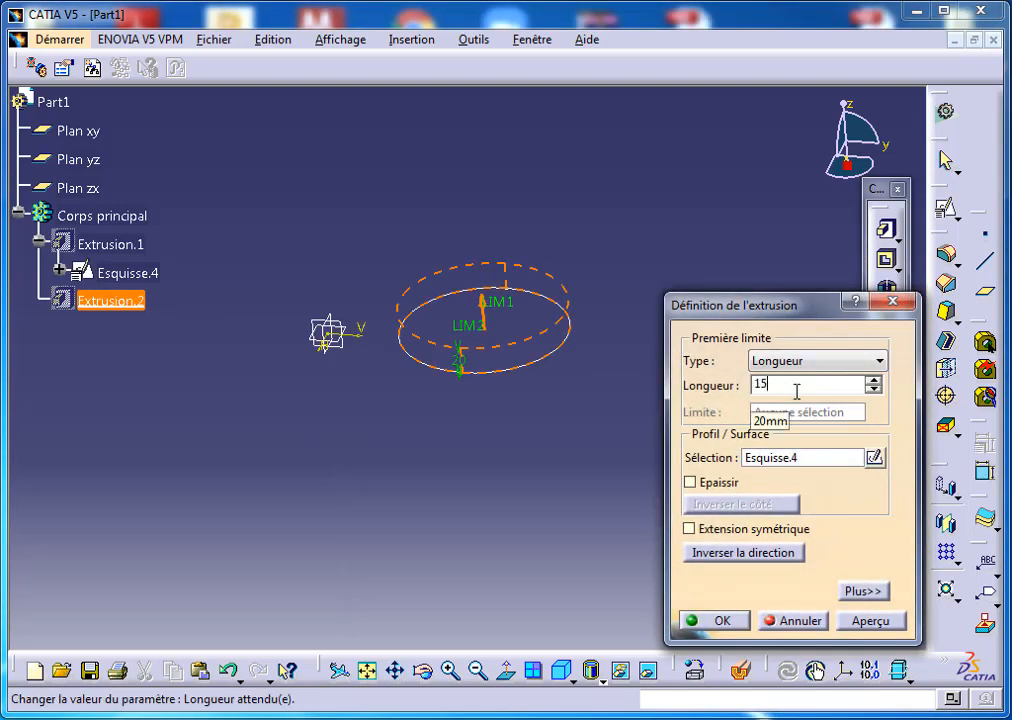
pyautogui.press('Return')
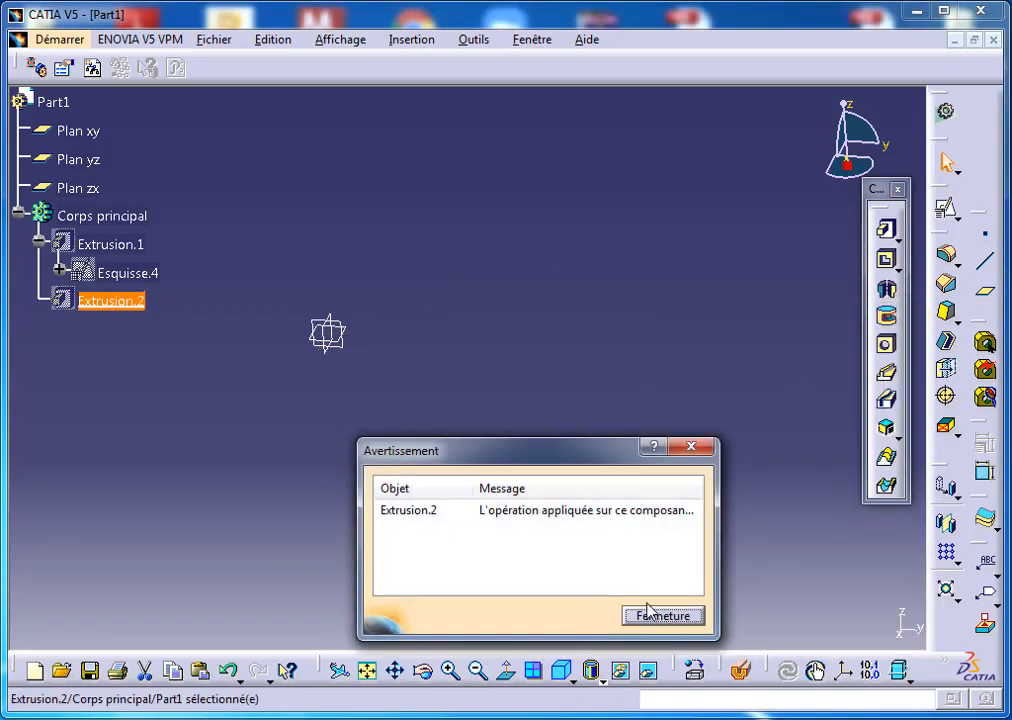
# Close the warning about Extrusion.2 and make the hidden extrusion visible again.
pyautogui.click(677, 616)
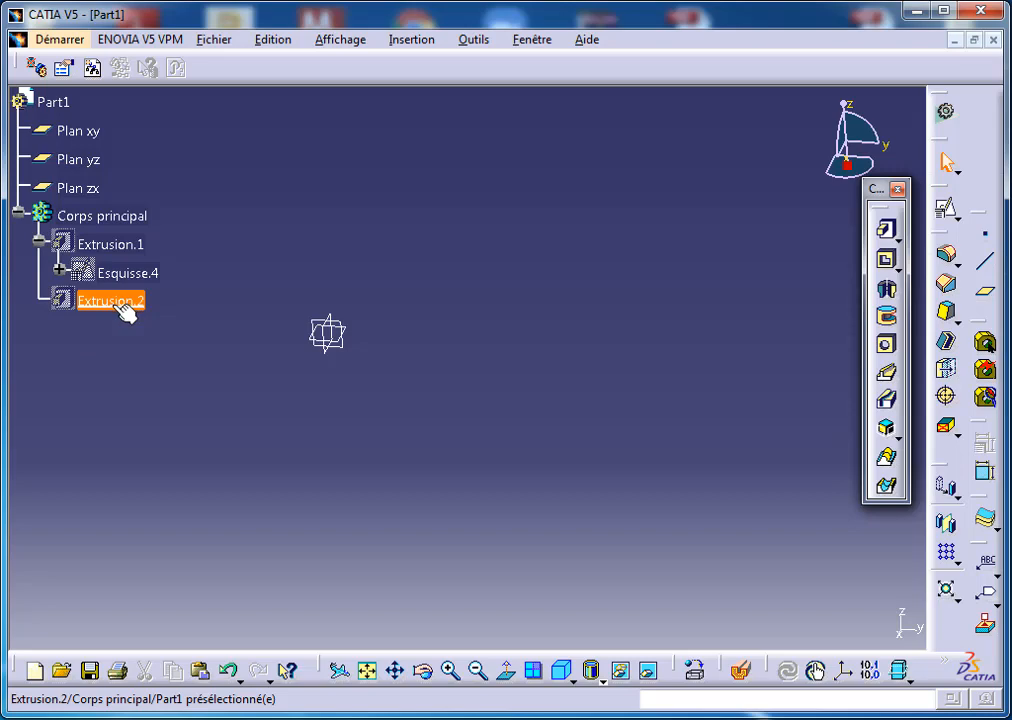
pyautogui.rightClick(121, 310)
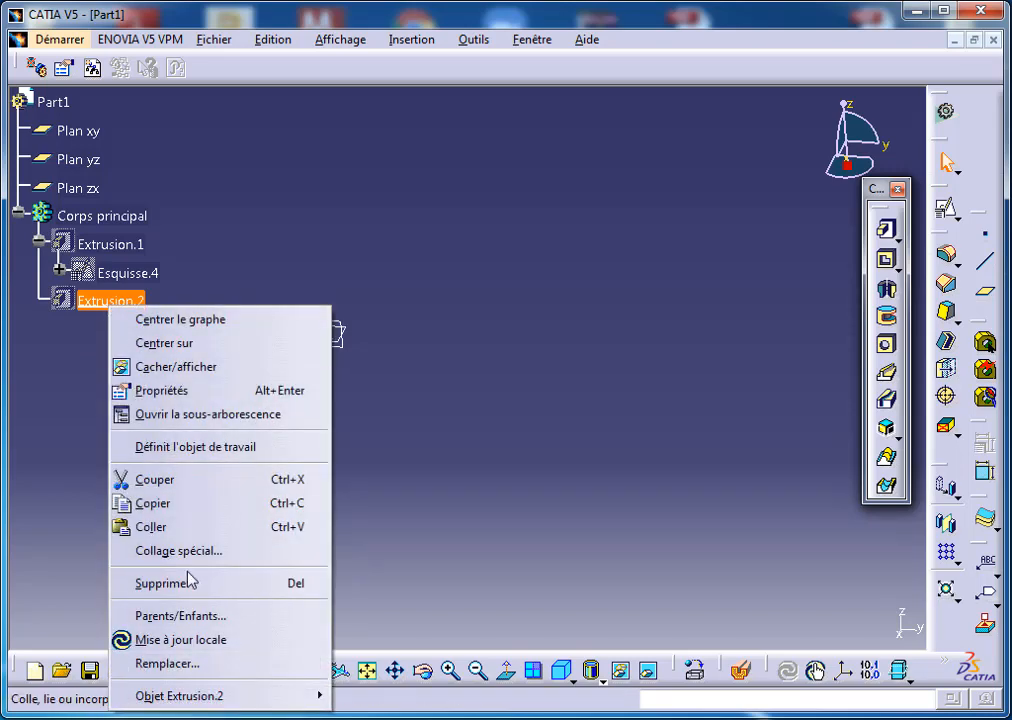
pyautogui.press('Escape')
pyautogui.rightClick(86, 299)
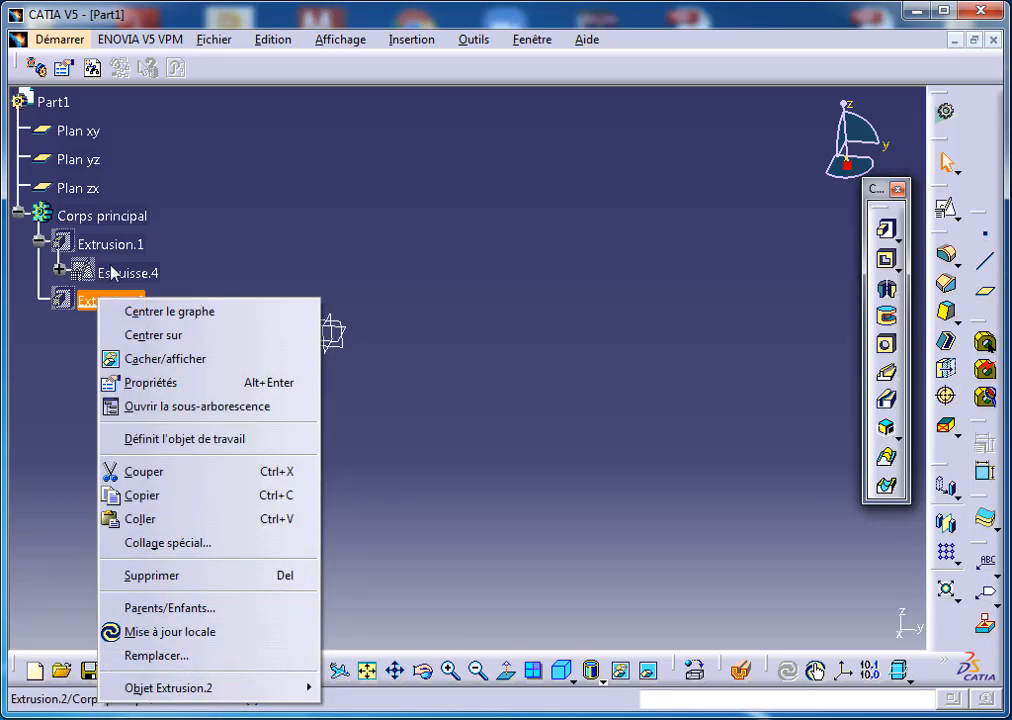
pyautogui.click(140, 357)
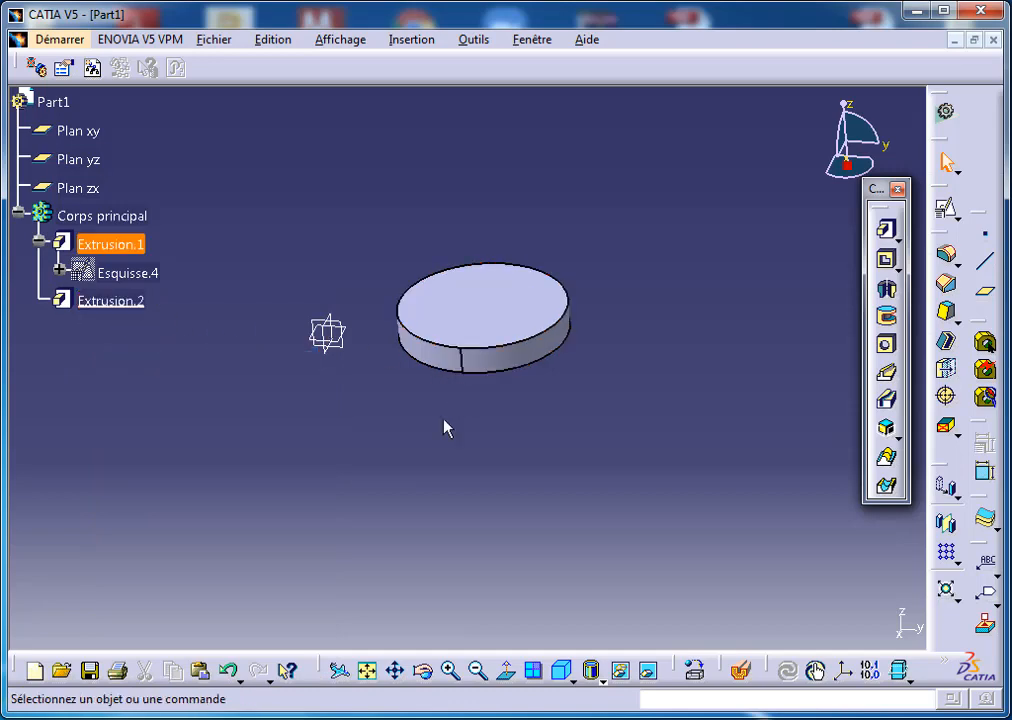
# Set the length of Extrusion.2 to 48 mm and check the definition of Extrusion.1 without changing it.
pyautogui.moveTo(395, 323); pyautogui.dragTo(440, 284, button='middle')
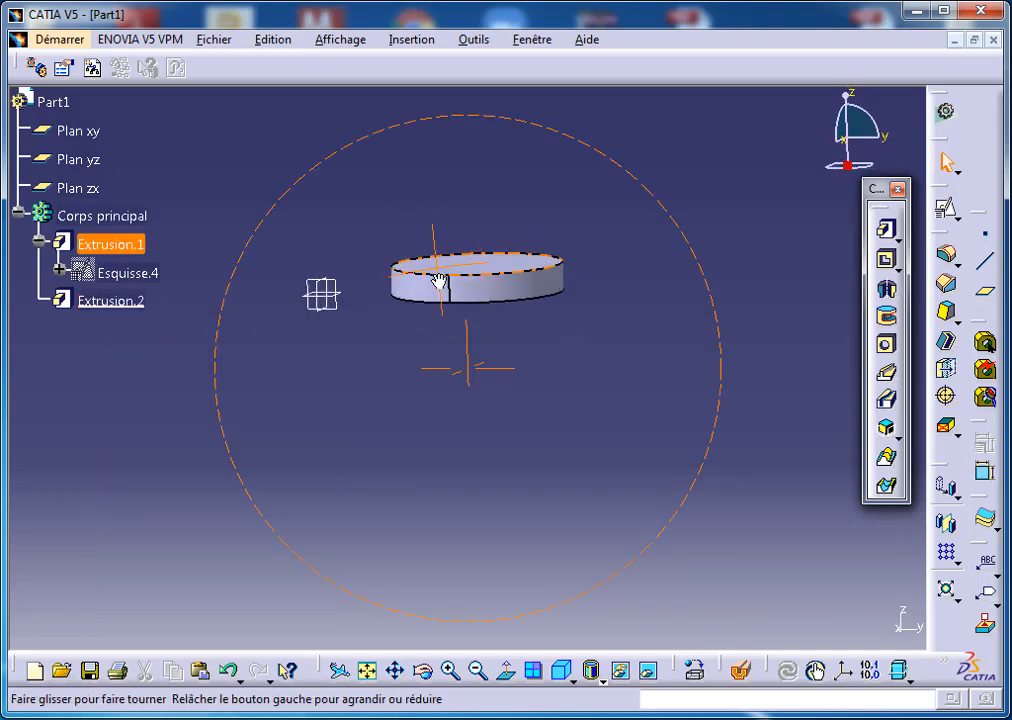
pyautogui.doubleClick(125, 305)
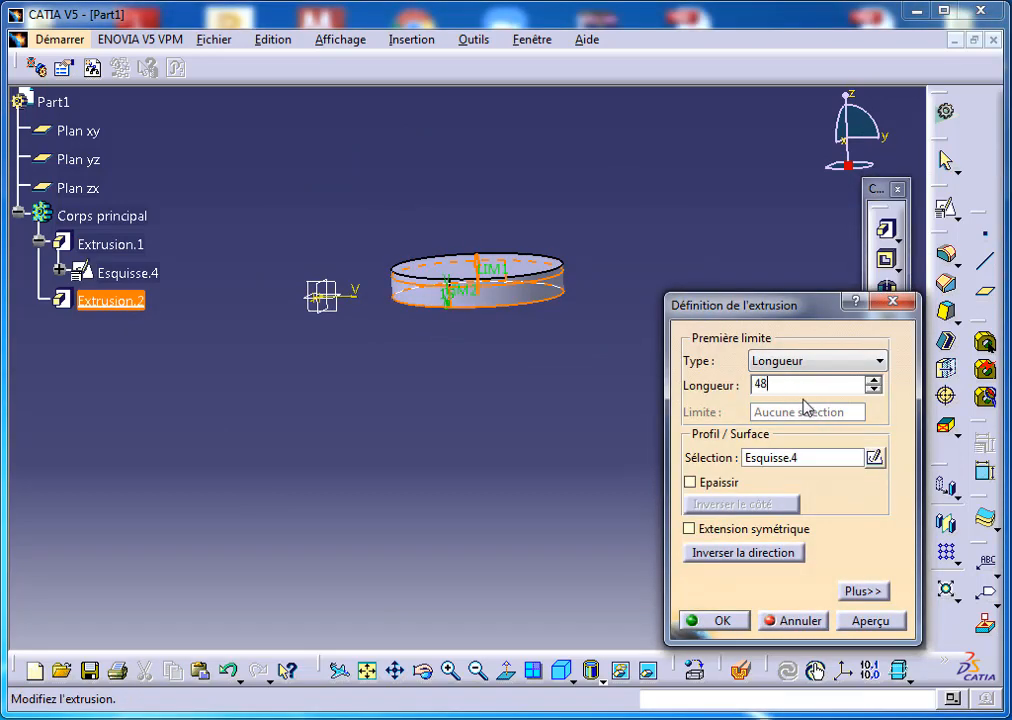
pyautogui.press('Return')
pyautogui.press('Return')
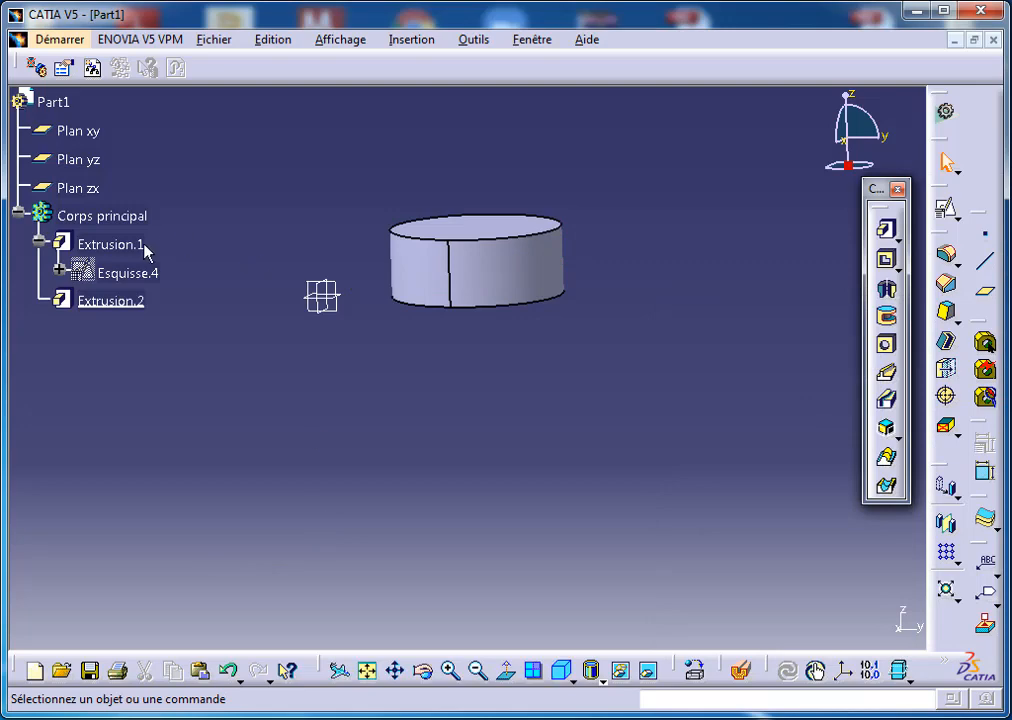
pyautogui.doubleClick(125, 246)
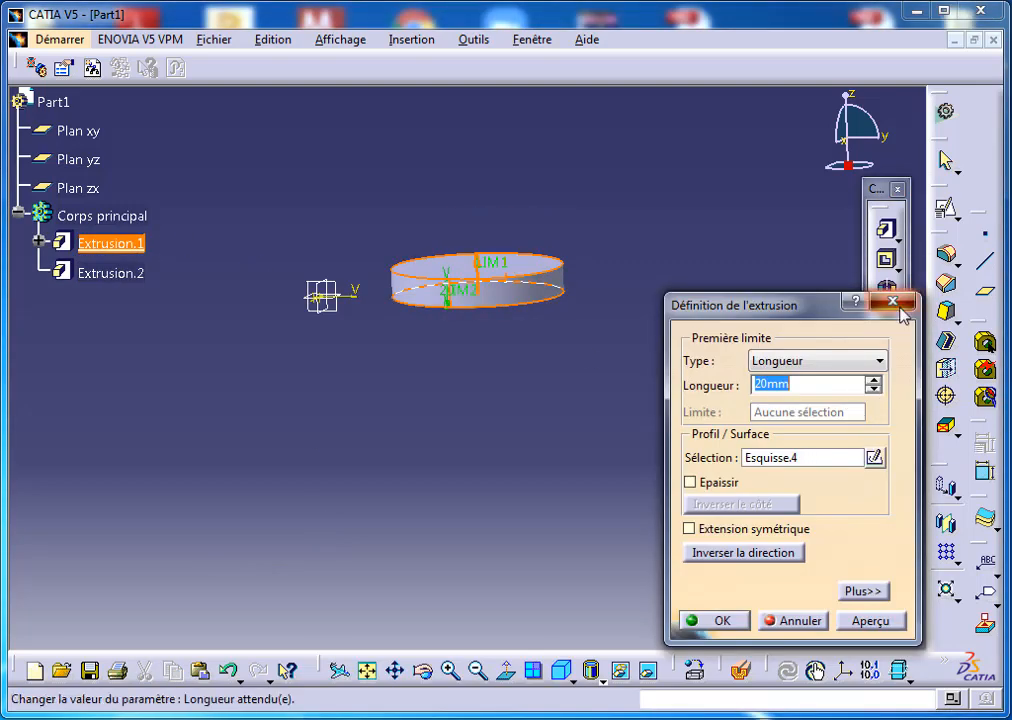
pyautogui.click(896, 304)
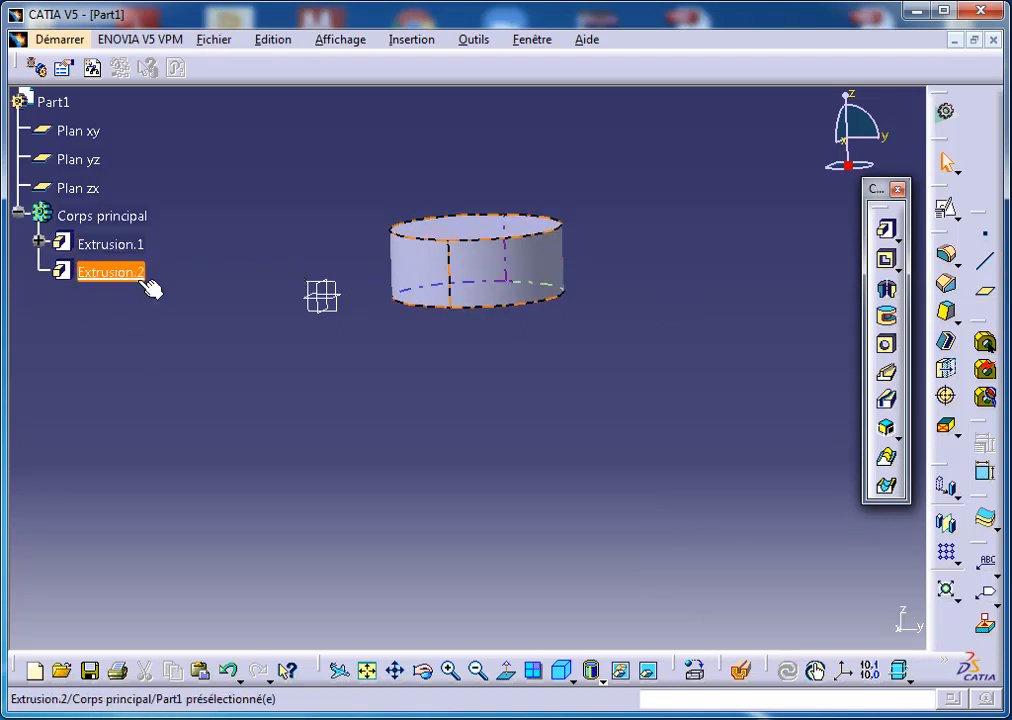
# Delete Extrusion.1 and Extrusion.2 together with the circle sketch they share.
pyautogui.click(110, 245)
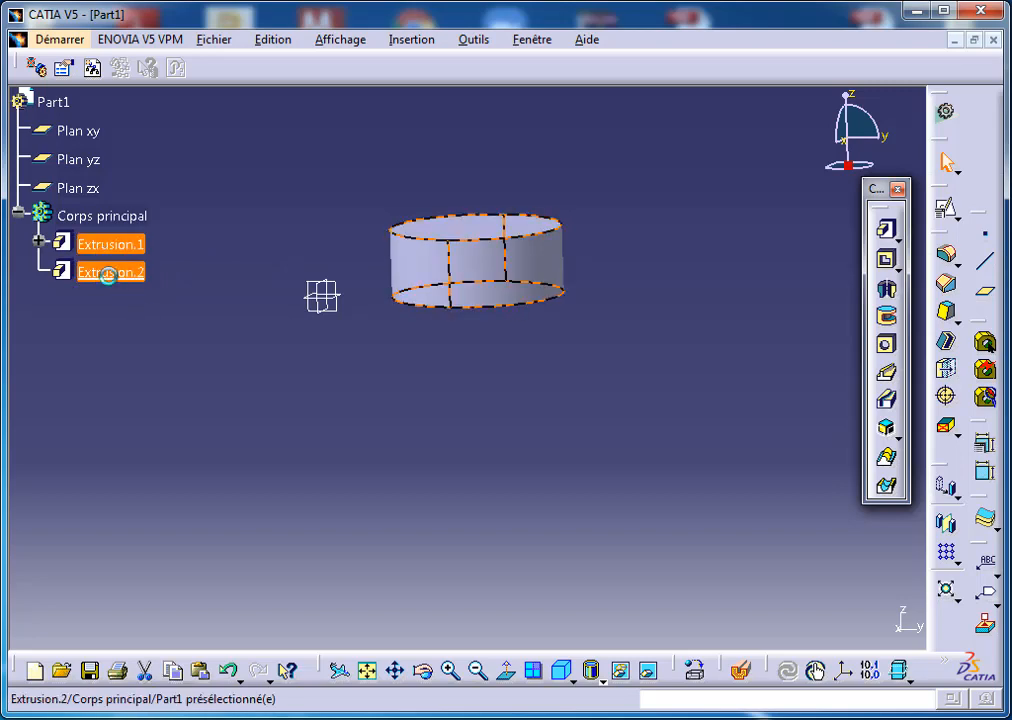
pyautogui.keyDown('ctrl'); pyautogui.click(110, 273); pyautogui.keyUp('ctrl')
pyautogui.rightClick(112, 274)
pyautogui.click(238, 566)
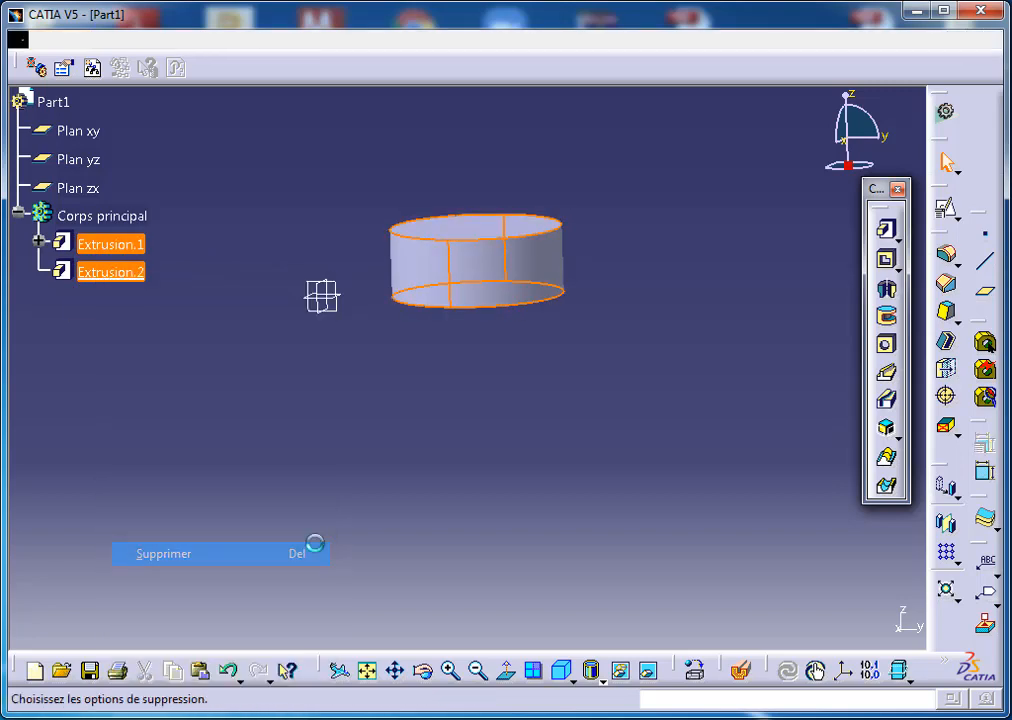
pyautogui.click(785, 615)
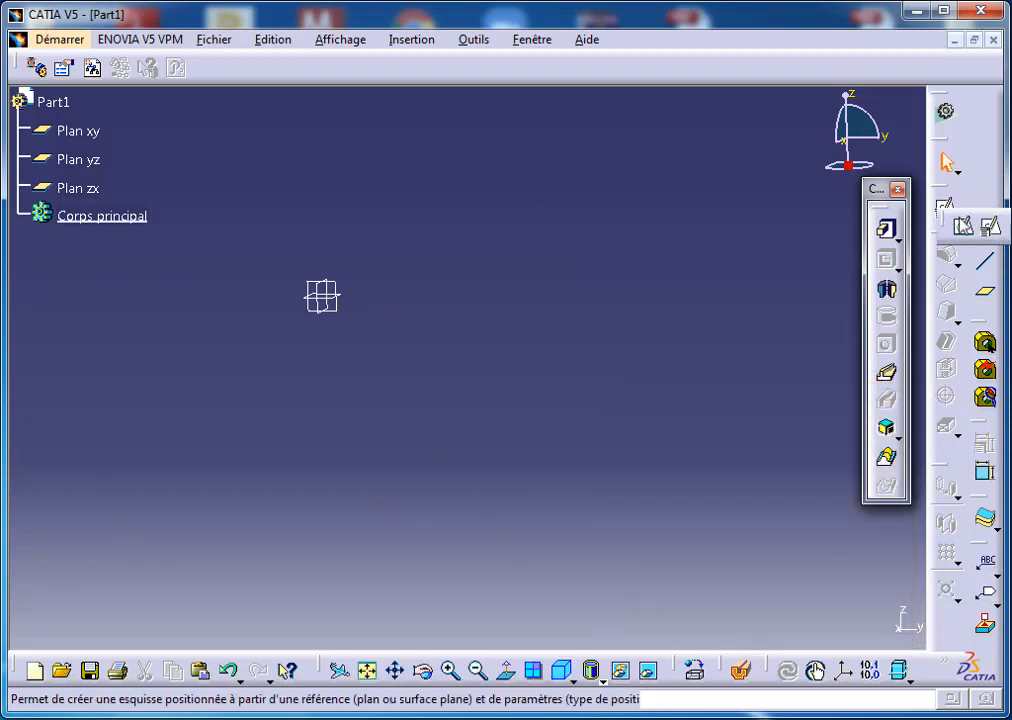
# Create a positioned sketch on Plan xy with implicit origin and orientation.
pyautogui.click(990, 226)
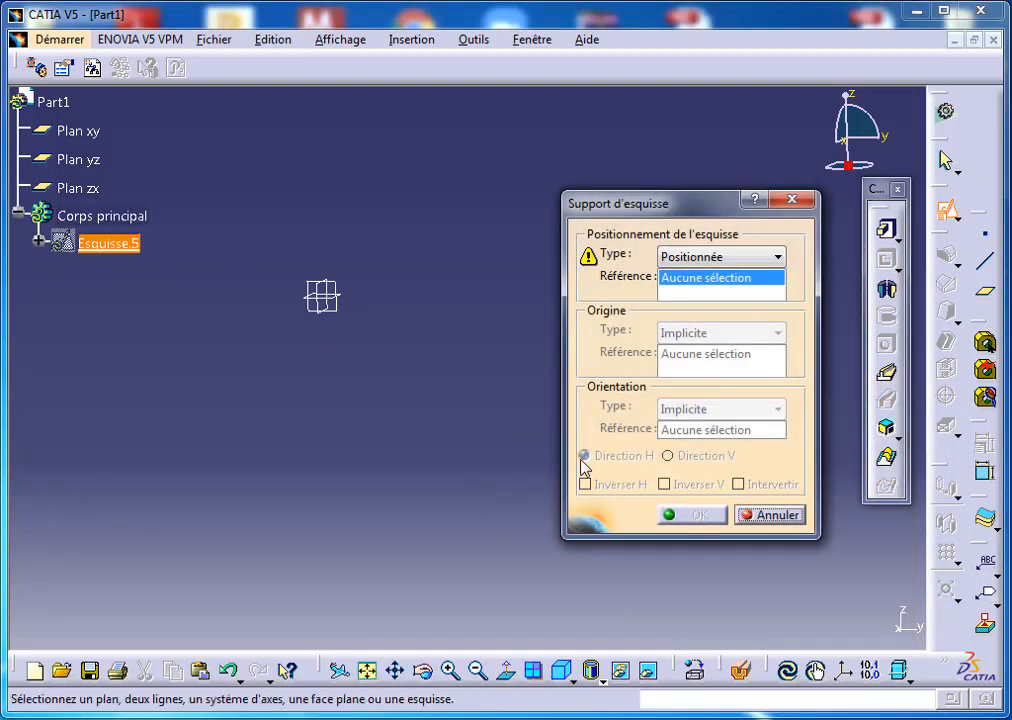
pyautogui.click(78, 131)
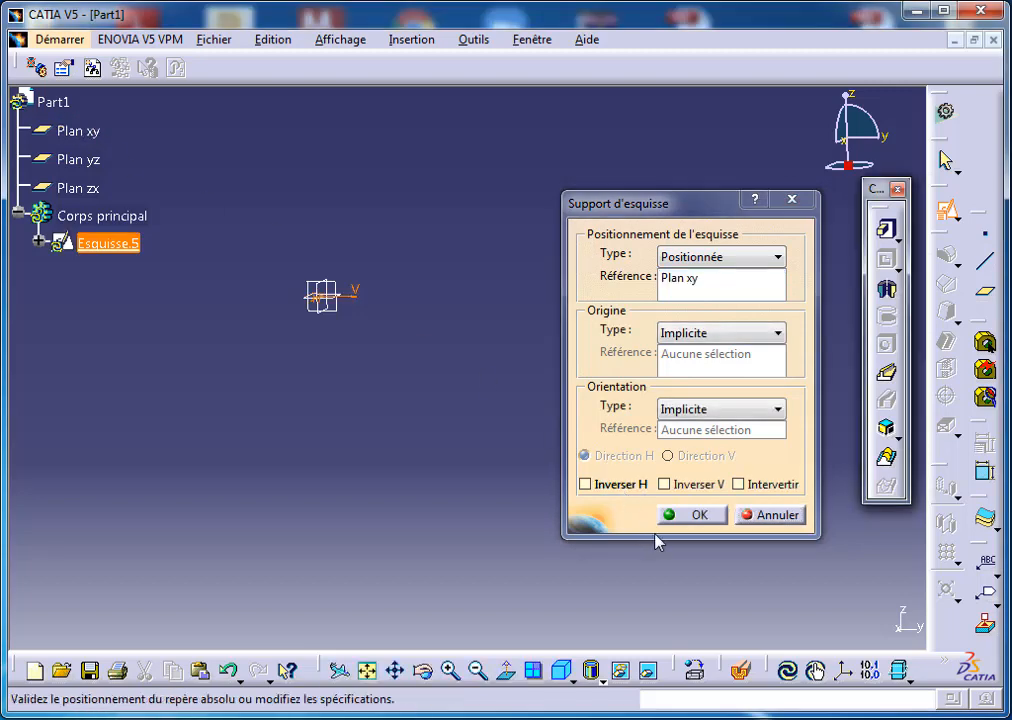
pyautogui.click(700, 515)
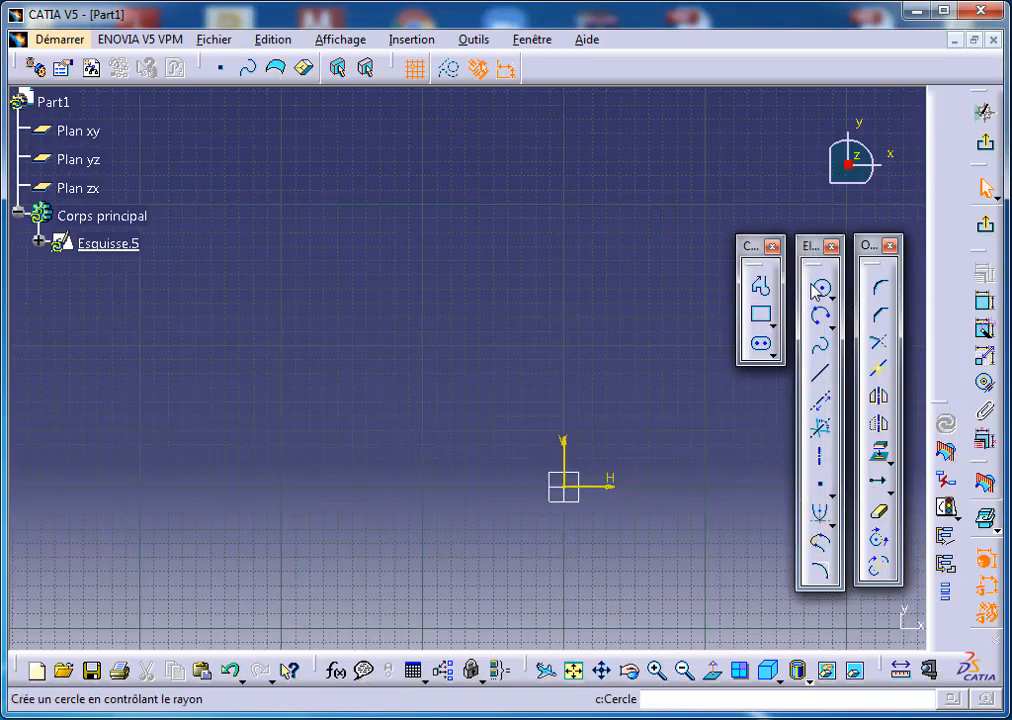
# Draw a circle above and to the left of the sketch origin, and extrude it by 48 mm.
pyautogui.click(818, 288)
pyautogui.click(437, 302)
pyautogui.click(536, 367)
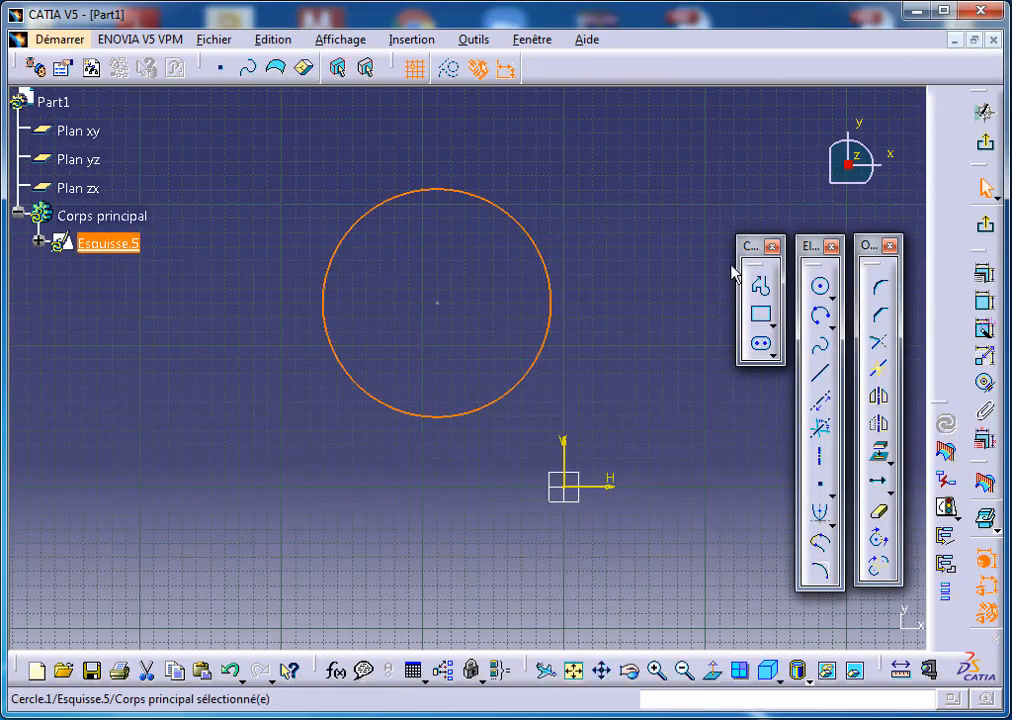
pyautogui.click(986, 141)
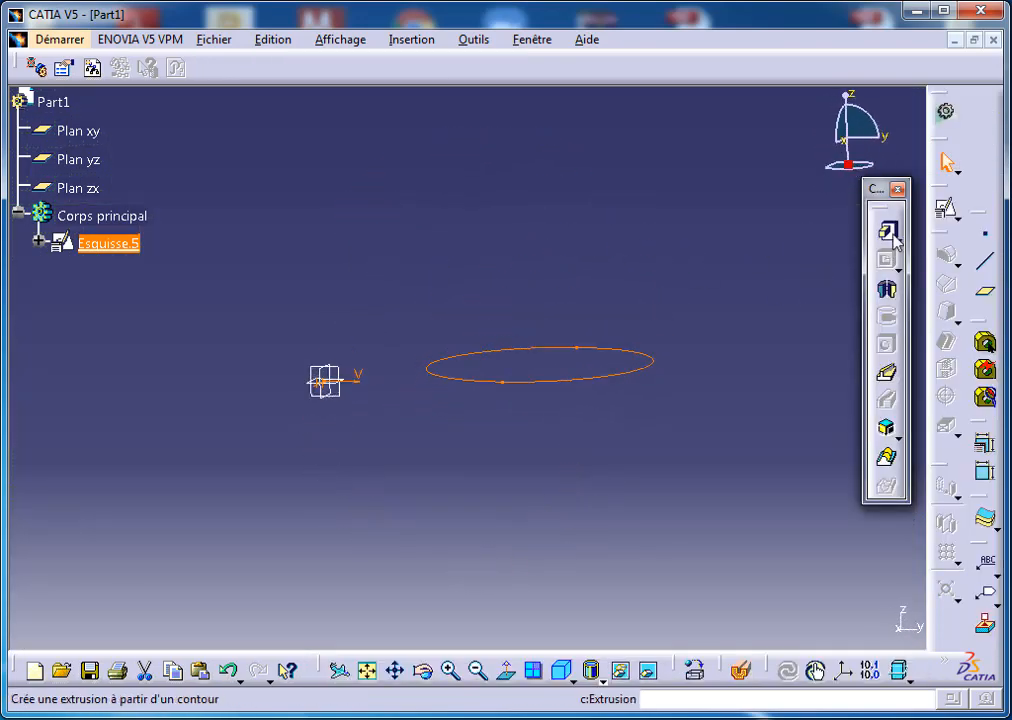
pyautogui.click(888, 233)
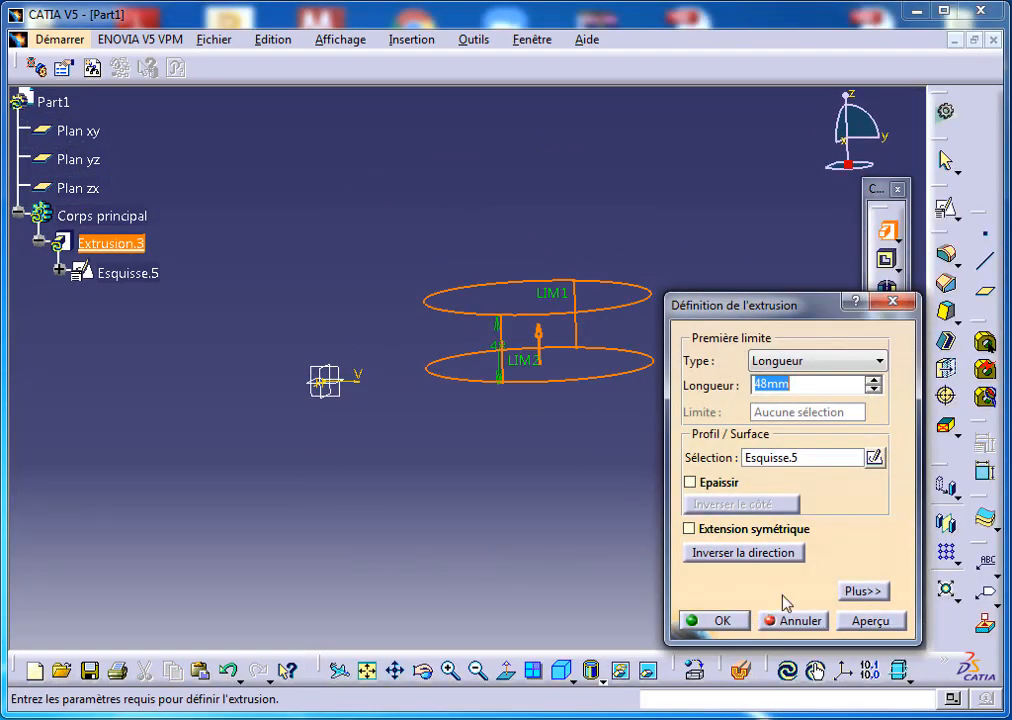
pyautogui.click(722, 621)
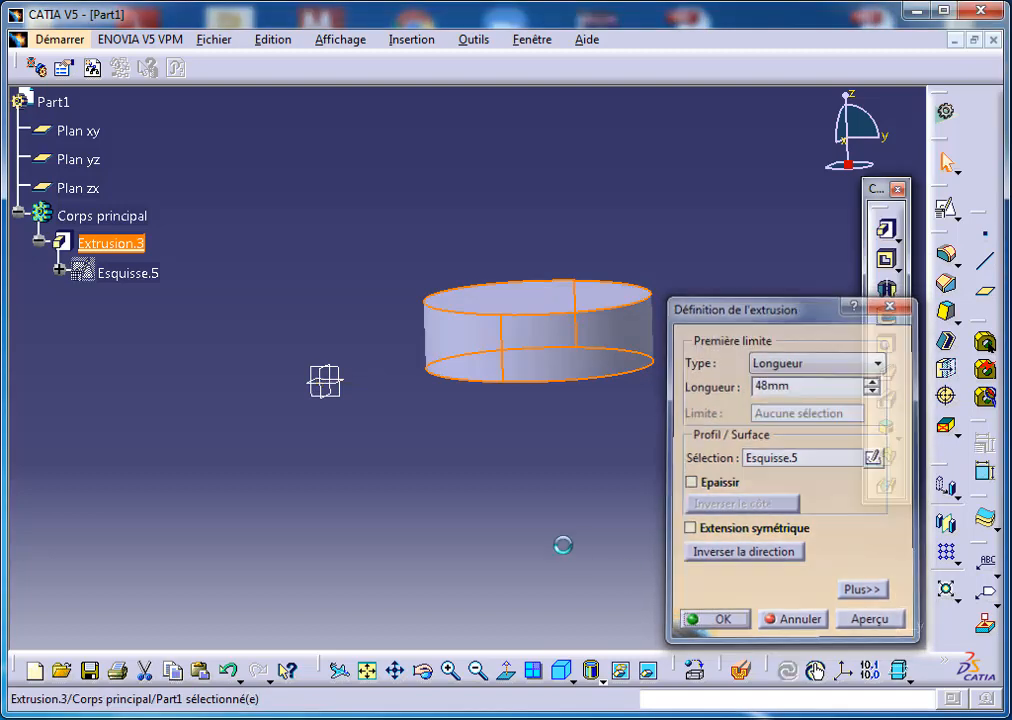
# Show the circle sketch Esquisse.5 and hide Extrusion.3.
pyautogui.rightClick(124, 277)
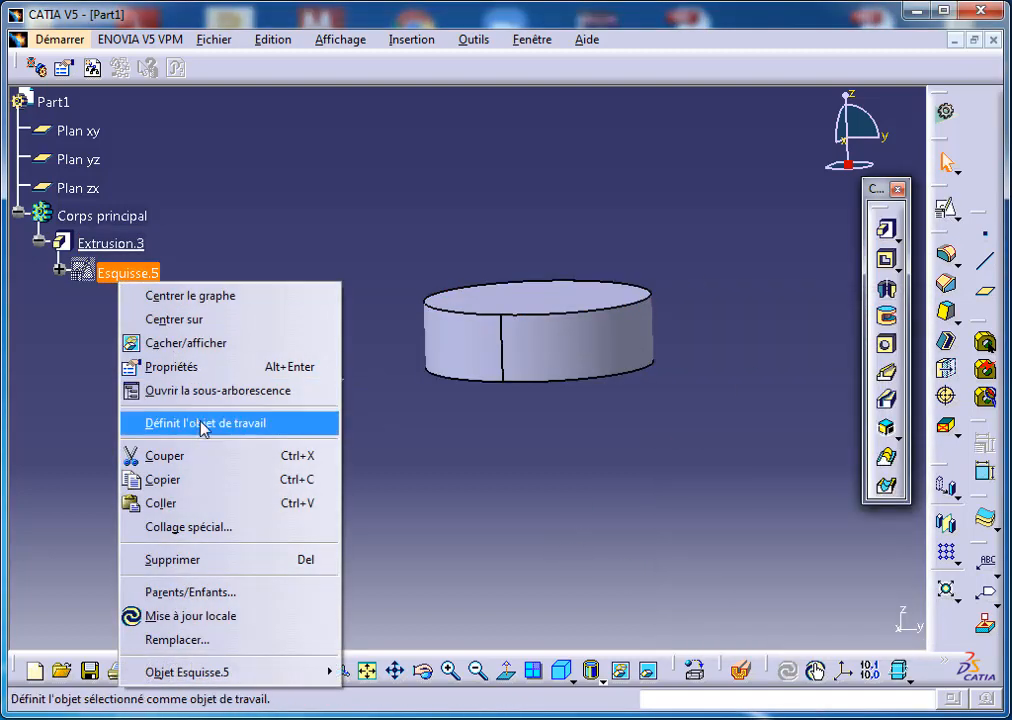
pyautogui.click(190, 344)
pyautogui.rightClick(120, 246)
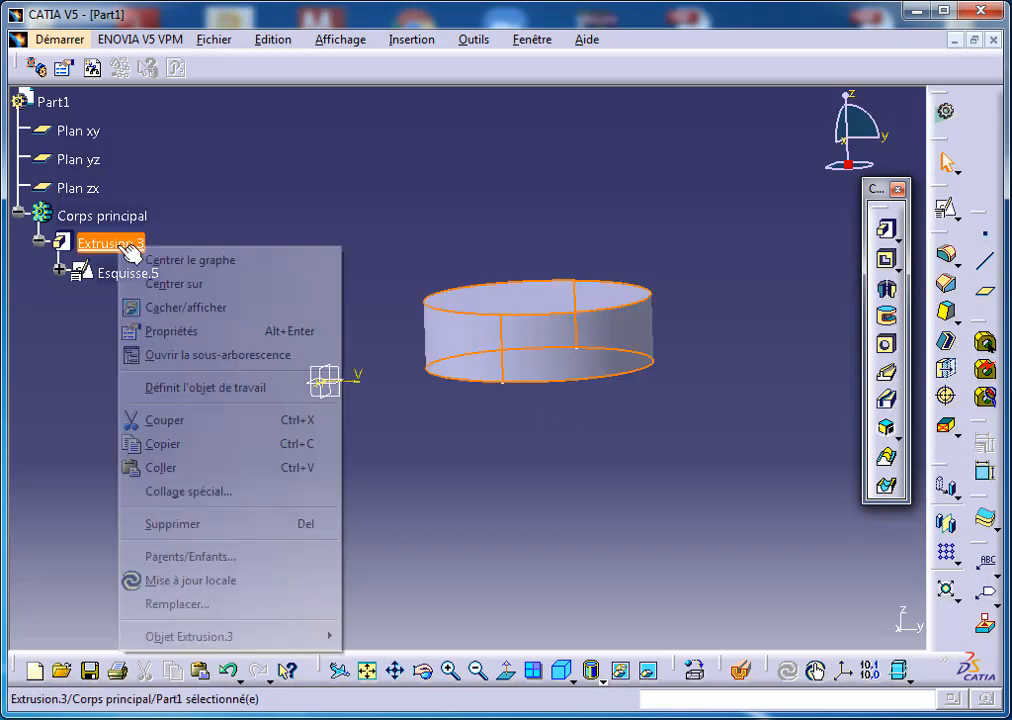
pyautogui.click(181, 307)
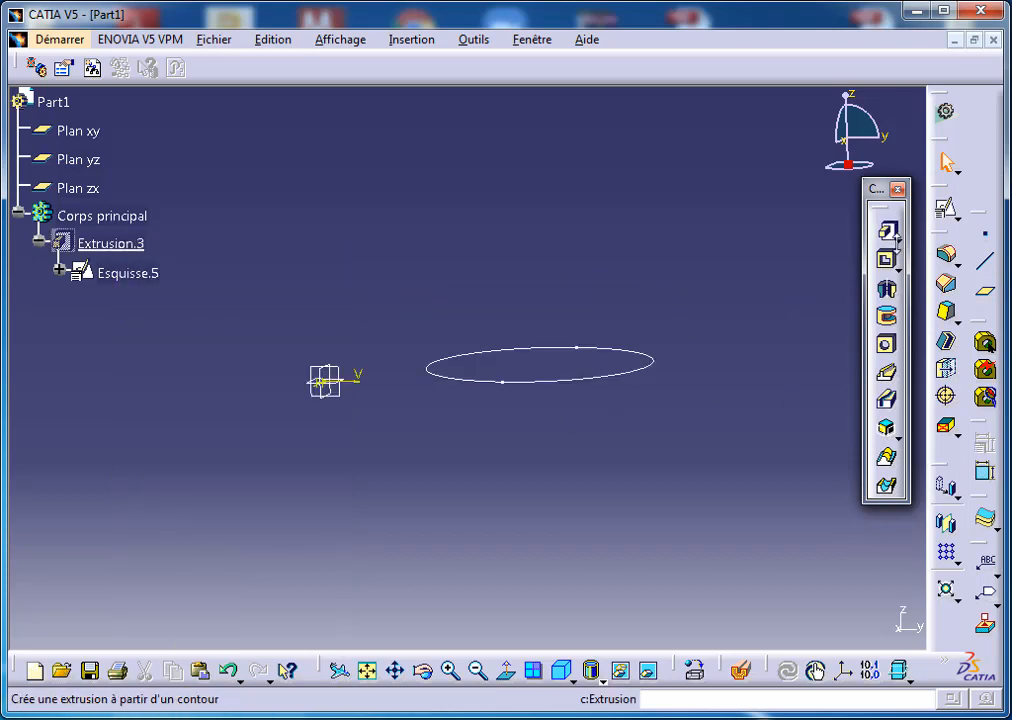
# Extrude the circle of Esquisse.5 a second time by 48 mm as a separate extrusion, and dismiss the warning.
pyautogui.click(888, 233)
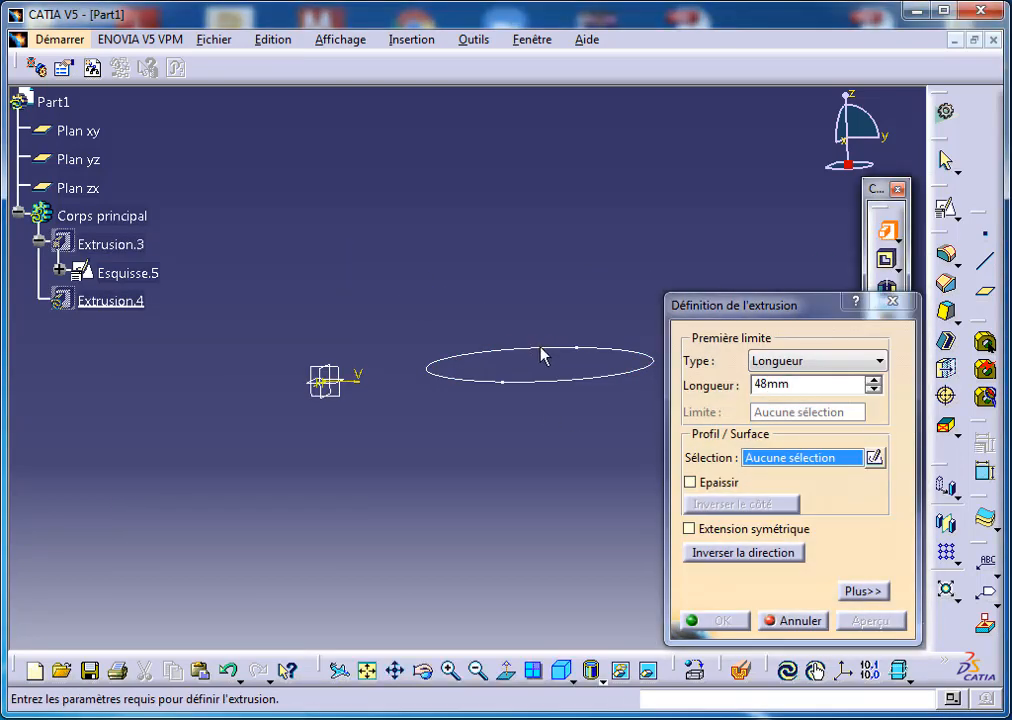
pyautogui.click(543, 352)
pyautogui.click(718, 621)
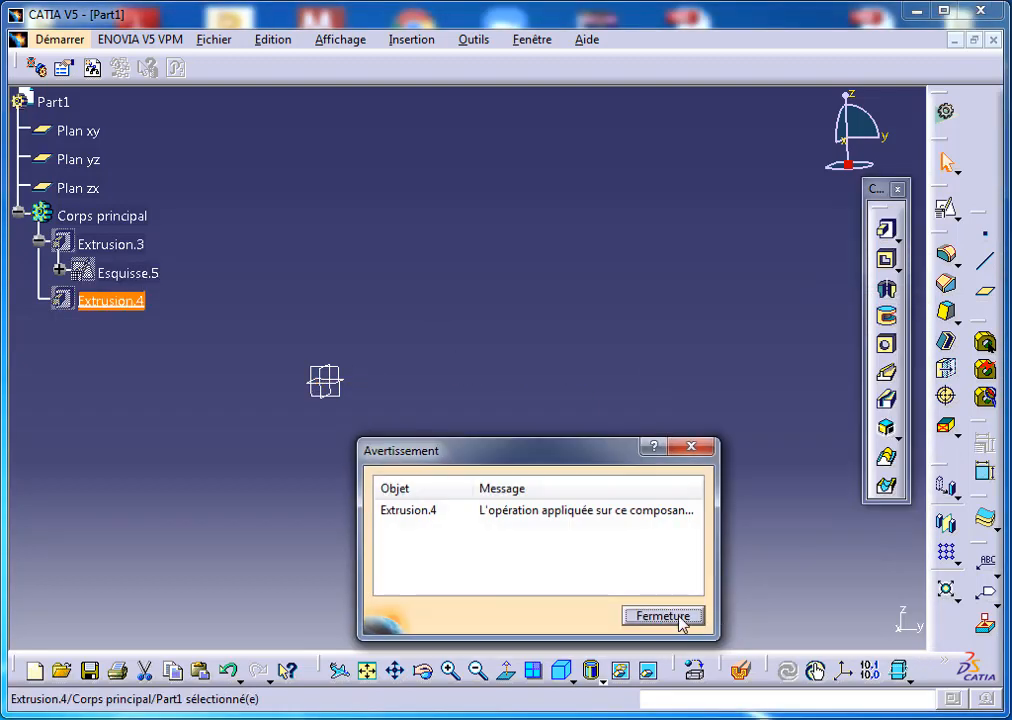
pyautogui.click(665, 616)
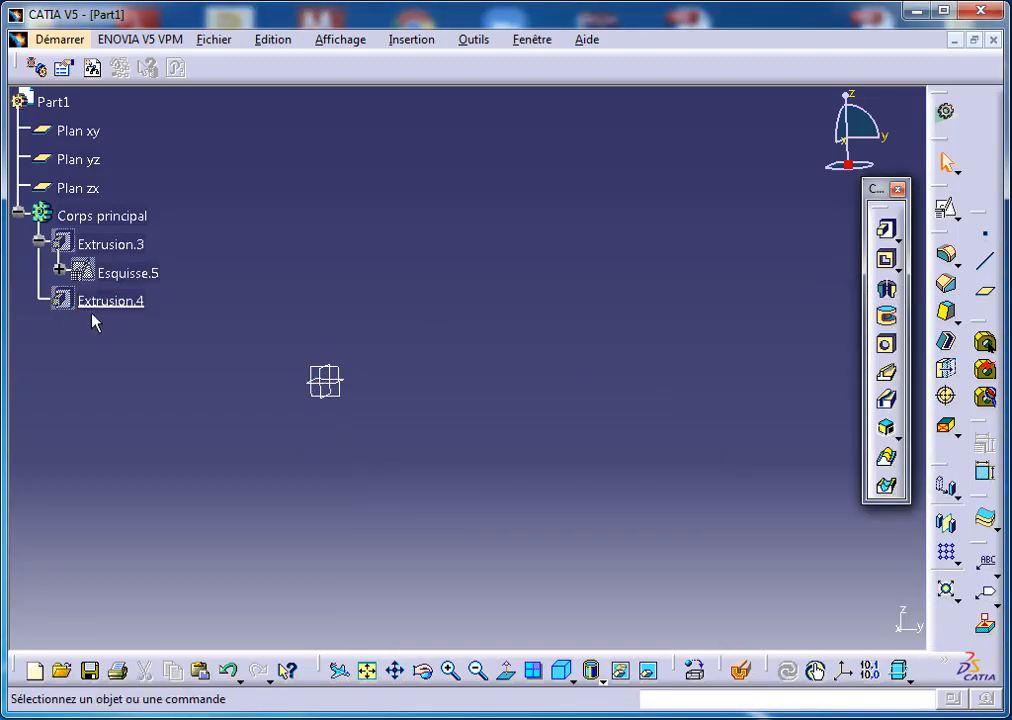
# Make the hidden Extrusion.4 visible and view the resulting cylinder from another angle.
pyautogui.rightClick(111, 300)
pyautogui.click(175, 353)
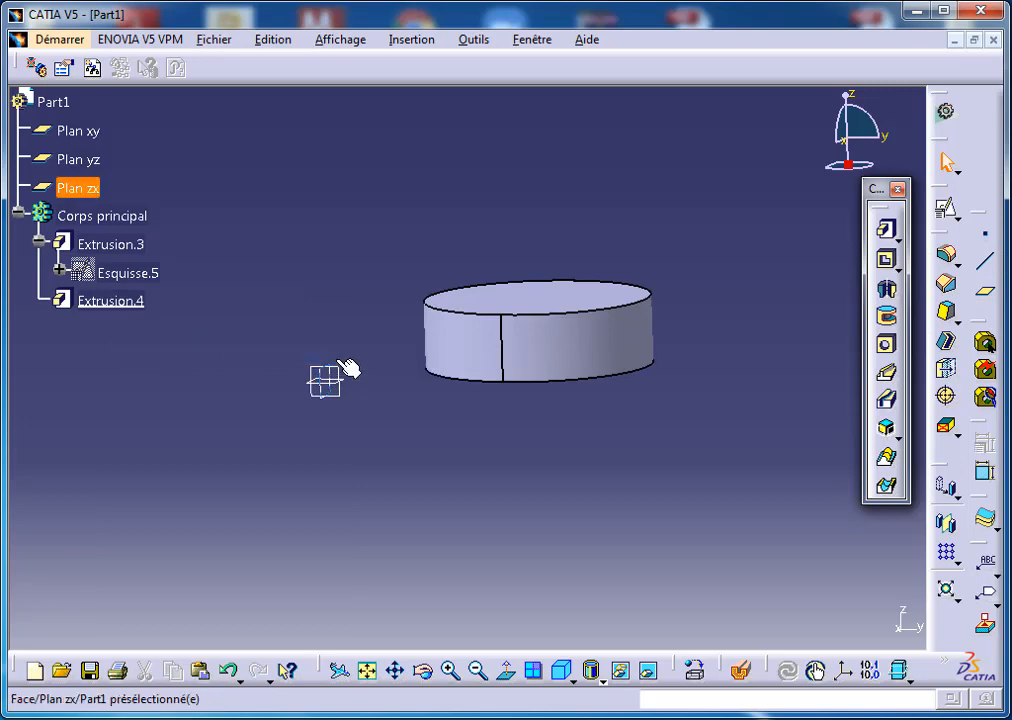
pyautogui.moveTo(315, 281); pyautogui.dragTo(170, 318, button='middle')
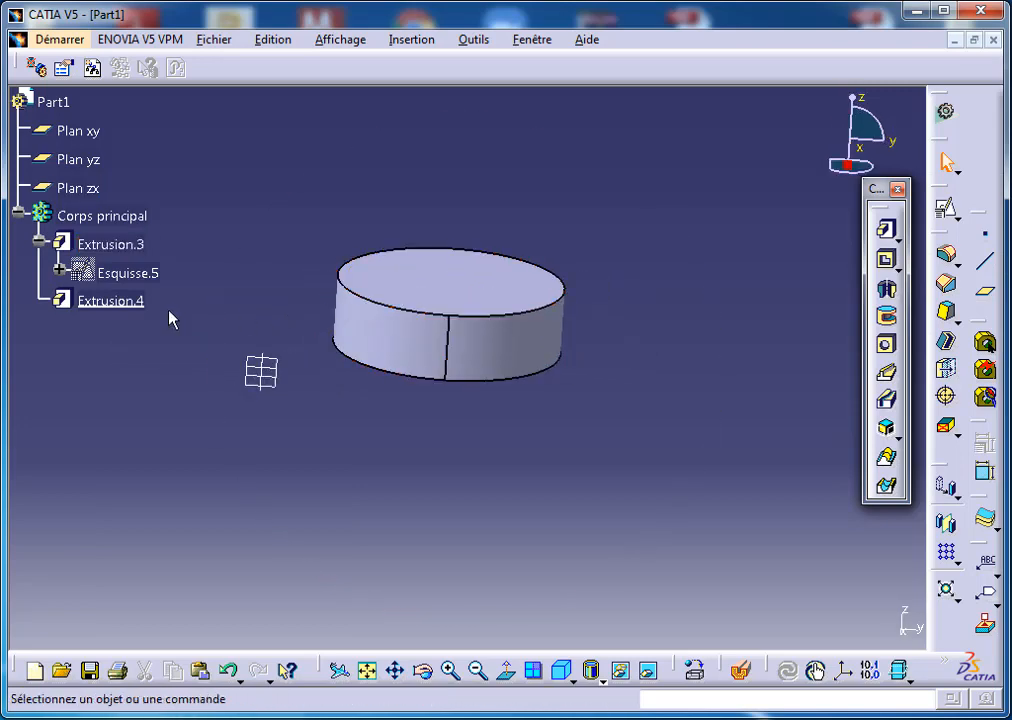
# Set the length of Extrusion.4 to 480 mm.
pyautogui.rightClick(114, 246)
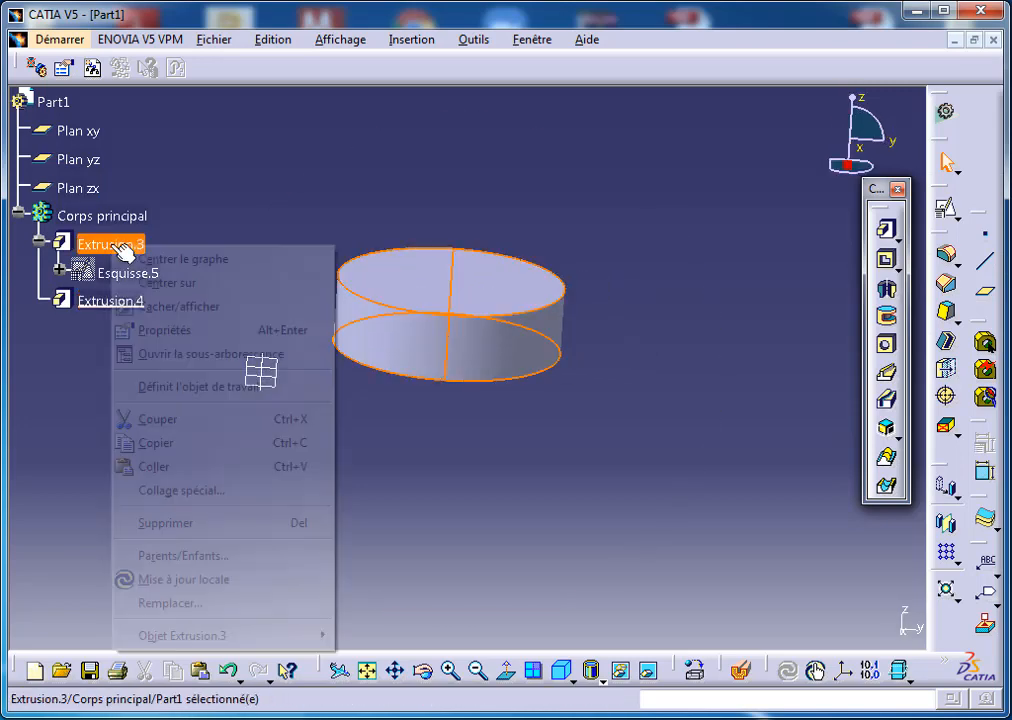
pyautogui.press('Escape')
pyautogui.doubleClick(135, 302)
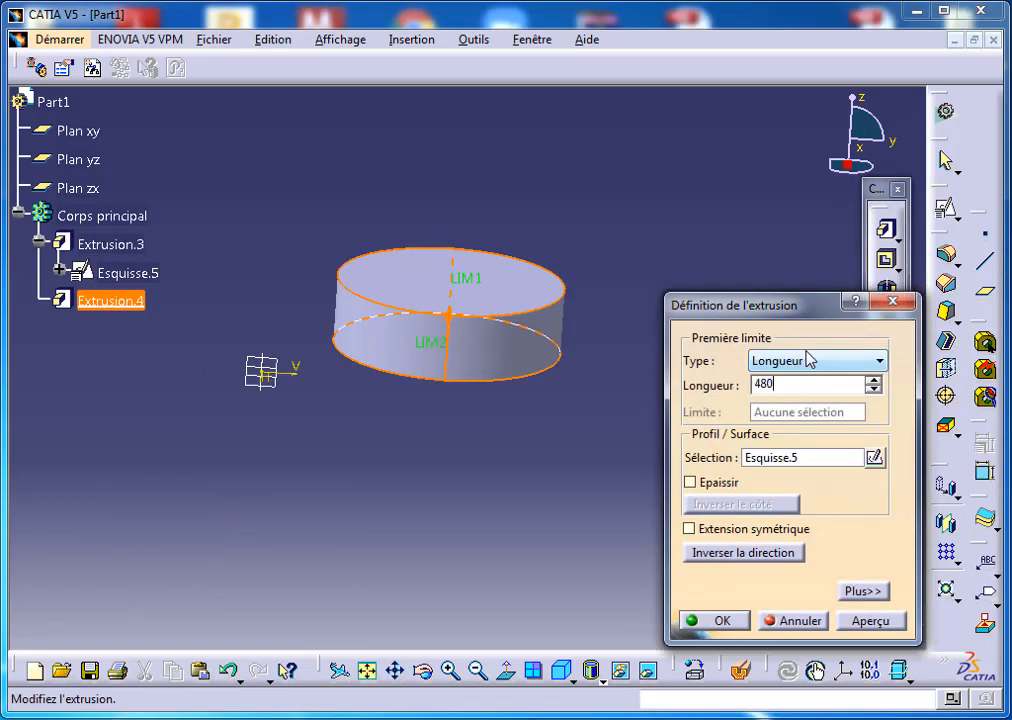
pyautogui.press('Return')
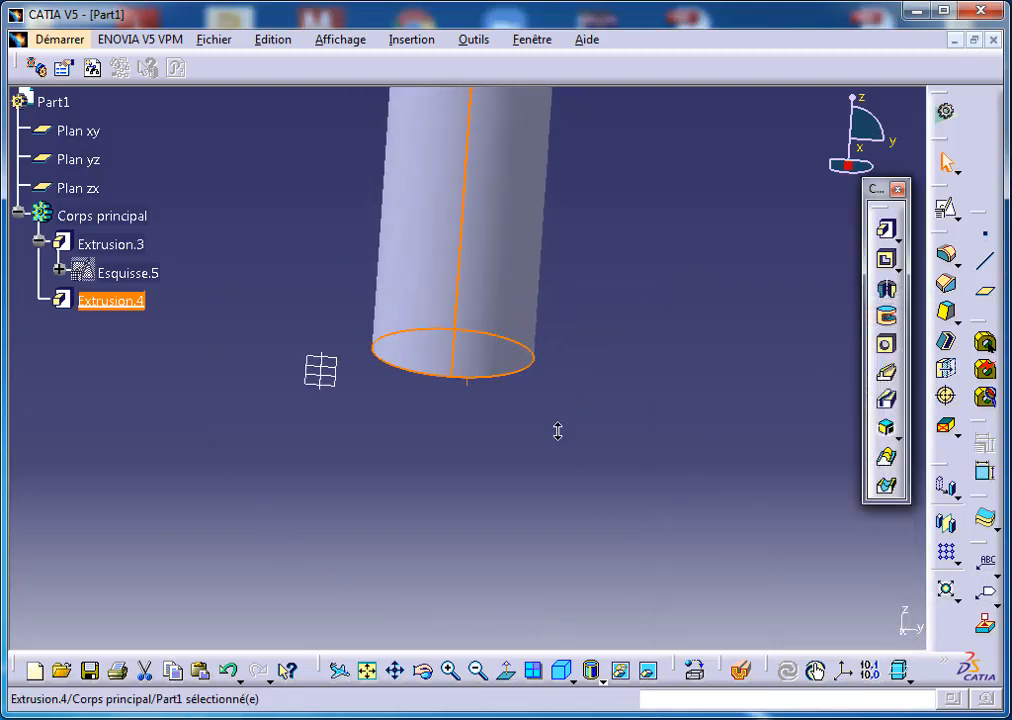
pyautogui.scroll(1, 558, 431)
# Delete Extrusion.3 along with all its children and aggregated elements.
pyautogui.click(116, 303)
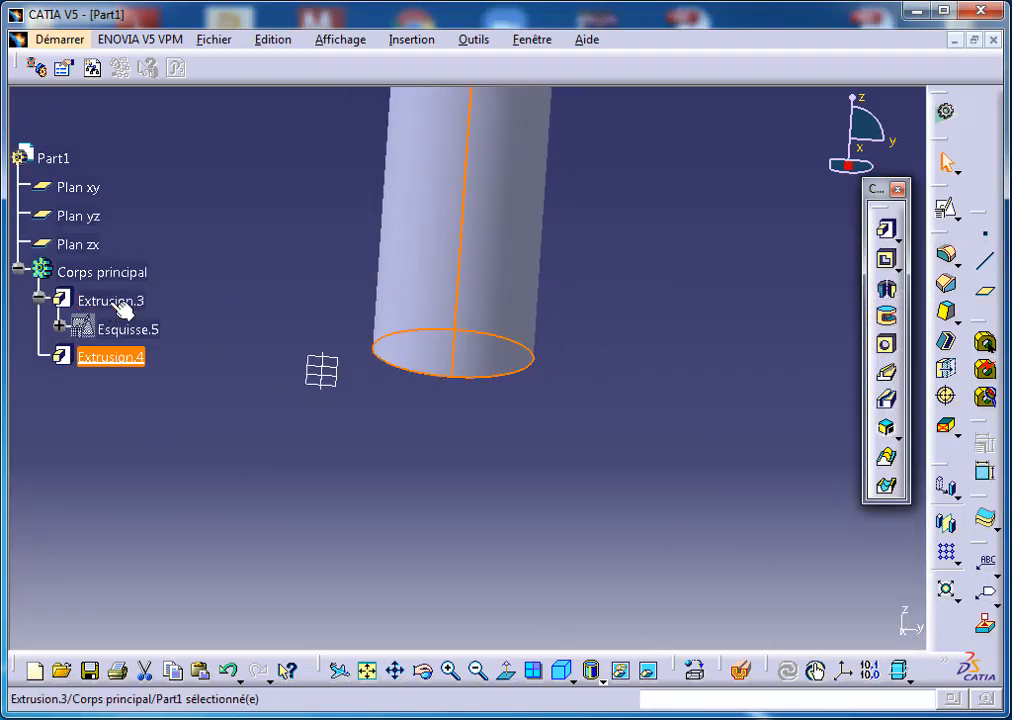
pyautogui.rightClick(118, 304)
pyautogui.click(199, 578)
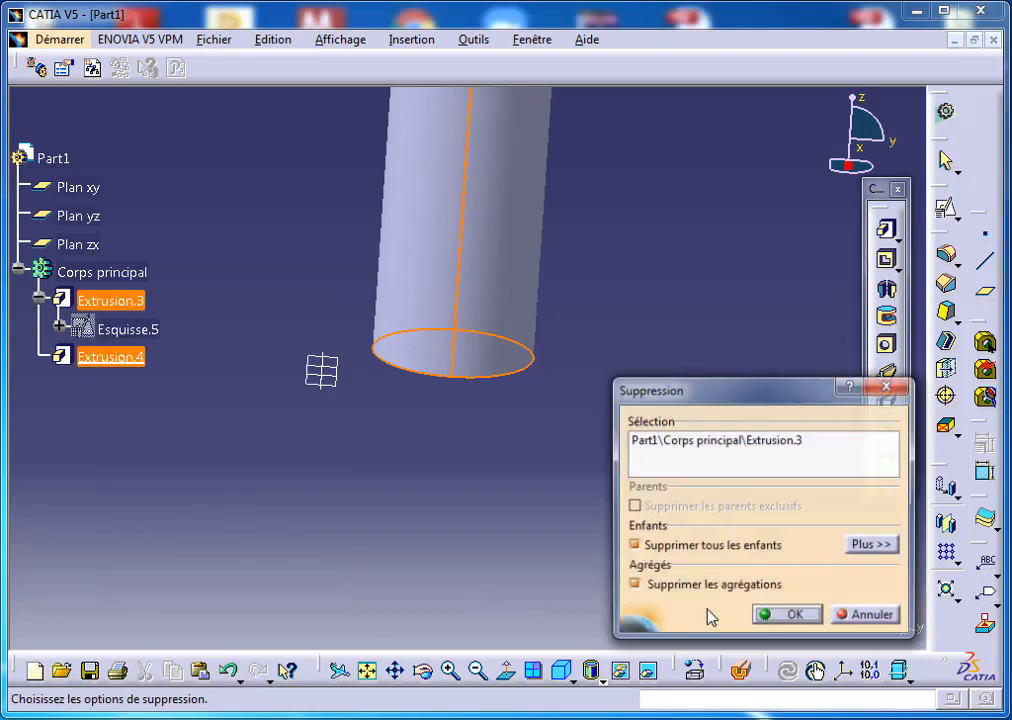
pyautogui.click(790, 614)
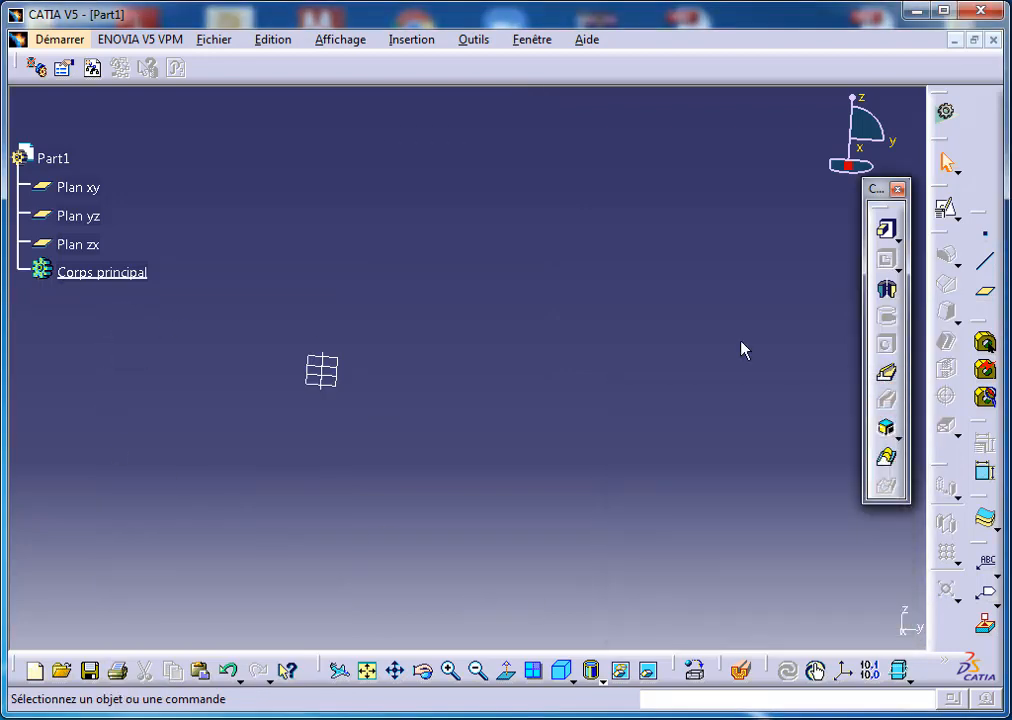
# Start a new positioned sketch on Plan xy in the emptied part, keeping the implicit origin and orientation.
pyautogui.click(955, 215)
pyautogui.click(990, 236)
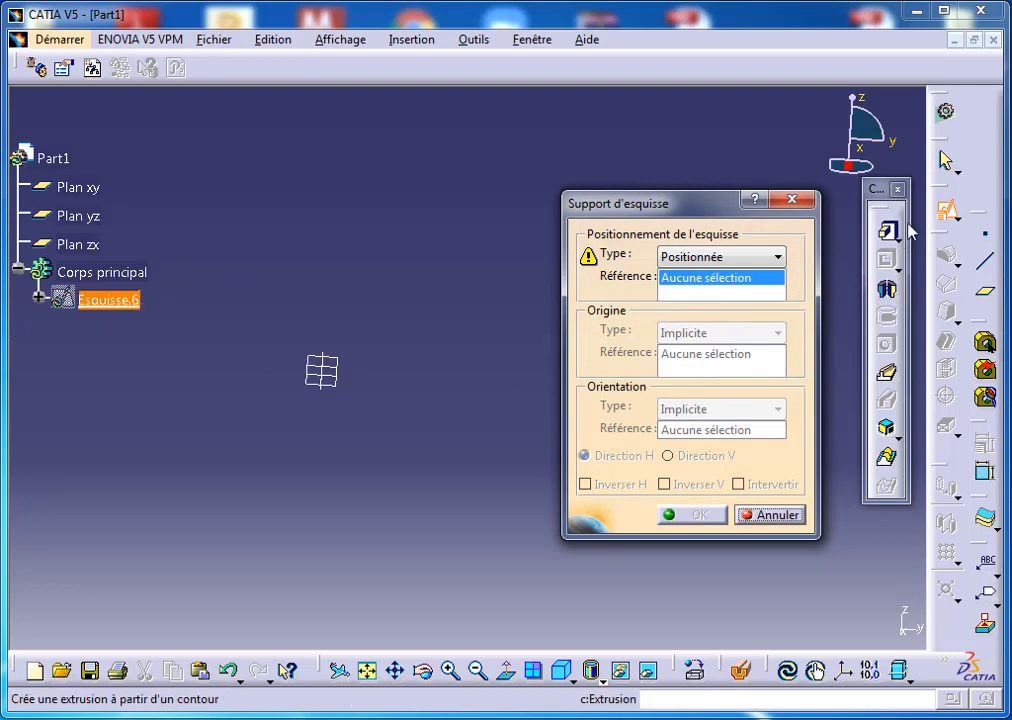
pyautogui.click(65, 187)
pyautogui.click(699, 524)
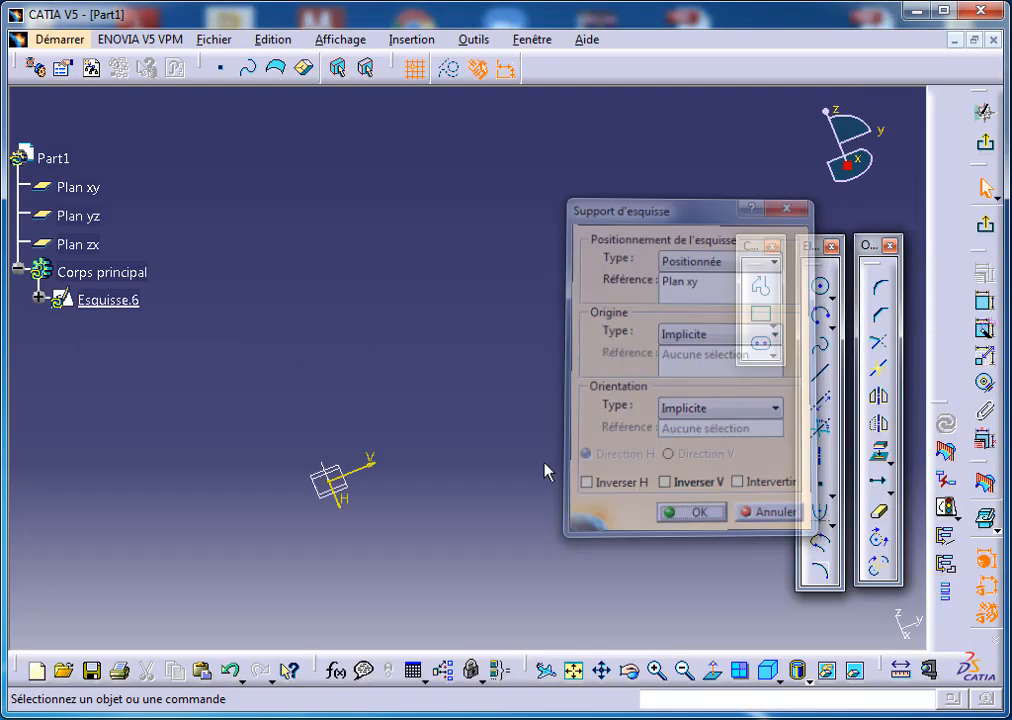
# Draw a centred circle above and slightly to the negative-H side of the sketch origin, and leave the sketch.
pyautogui.click(830, 302)
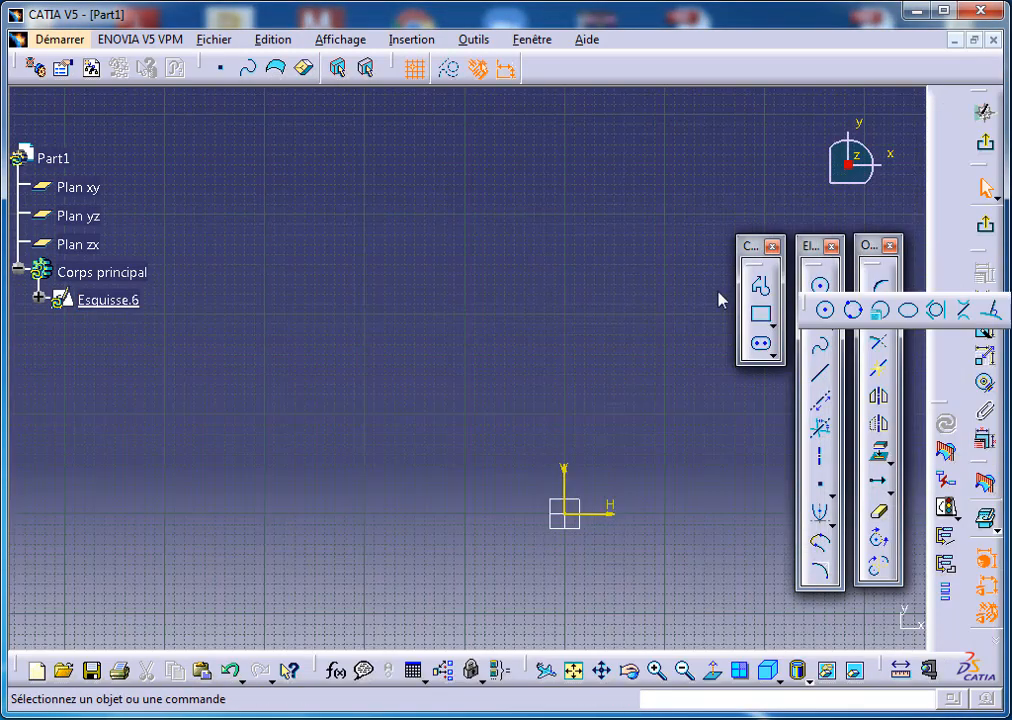
pyautogui.click(824, 310)
pyautogui.click(524, 294)
pyautogui.click(597, 338)
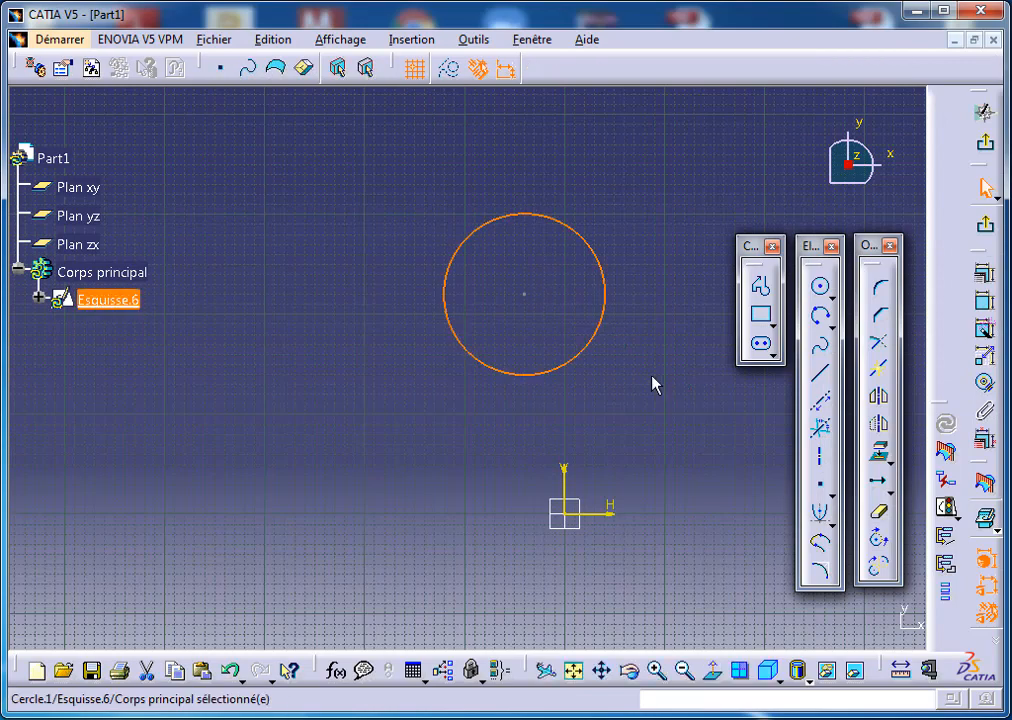
pyautogui.moveTo(655, 384); pyautogui.dragTo(560, 242, button='middle')
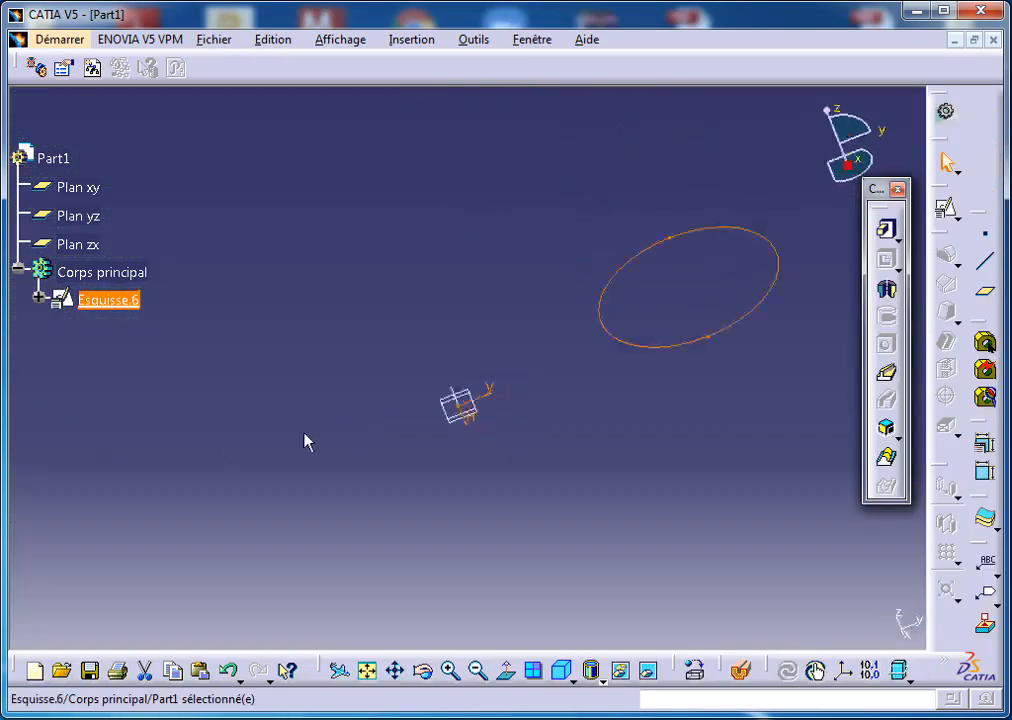
# Change the sketch support of Esquisse.6 to the positioning type Isolée.
pyautogui.click(106, 299)
pyautogui.rightClick(118, 300)
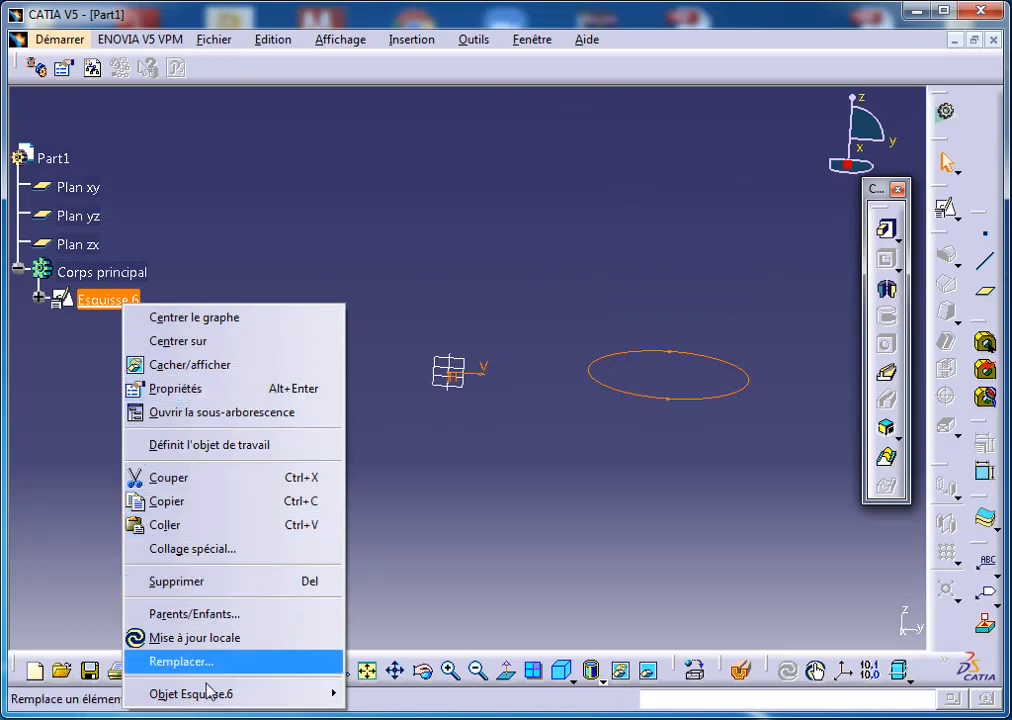
pyautogui.moveTo(330, 693)
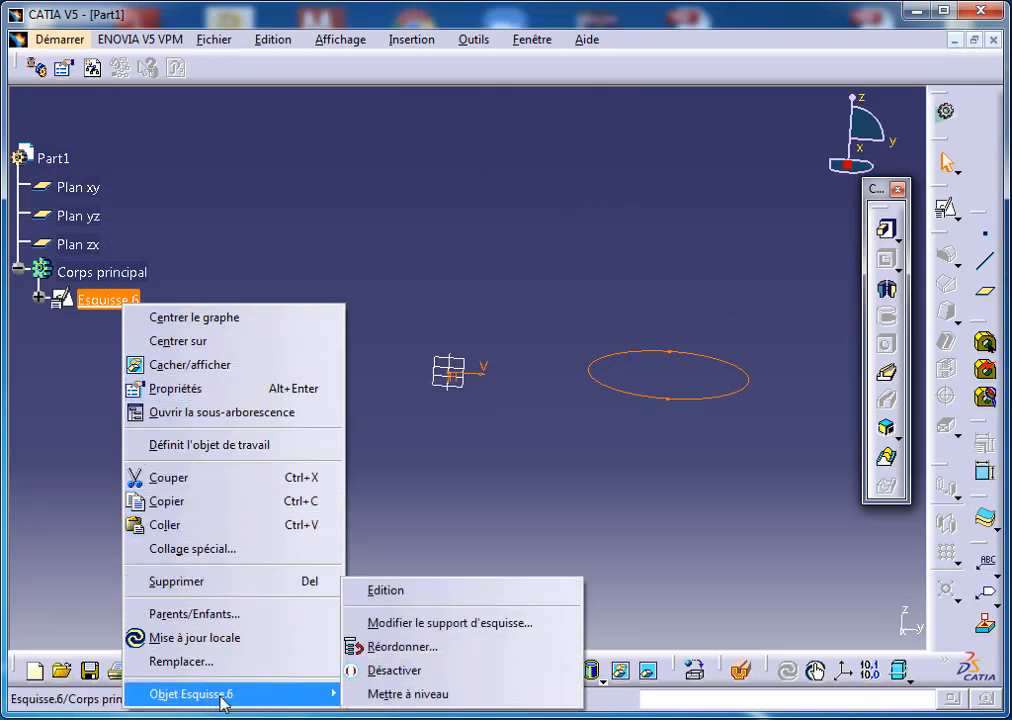
pyautogui.click(429, 628)
pyautogui.click(716, 258)
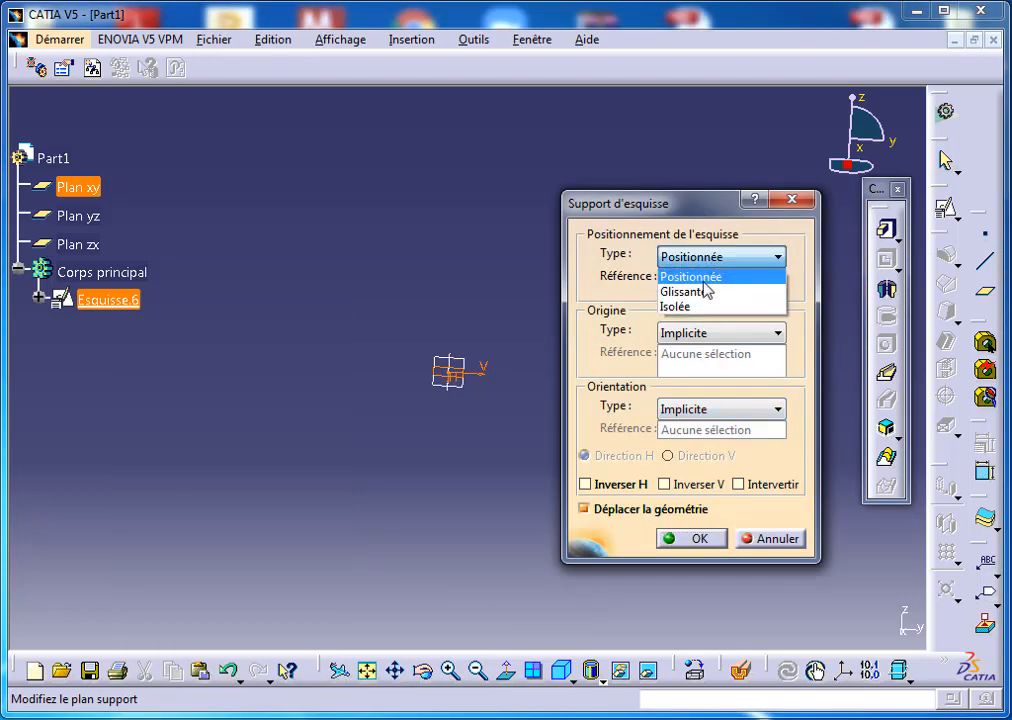
pyautogui.click(696, 308)
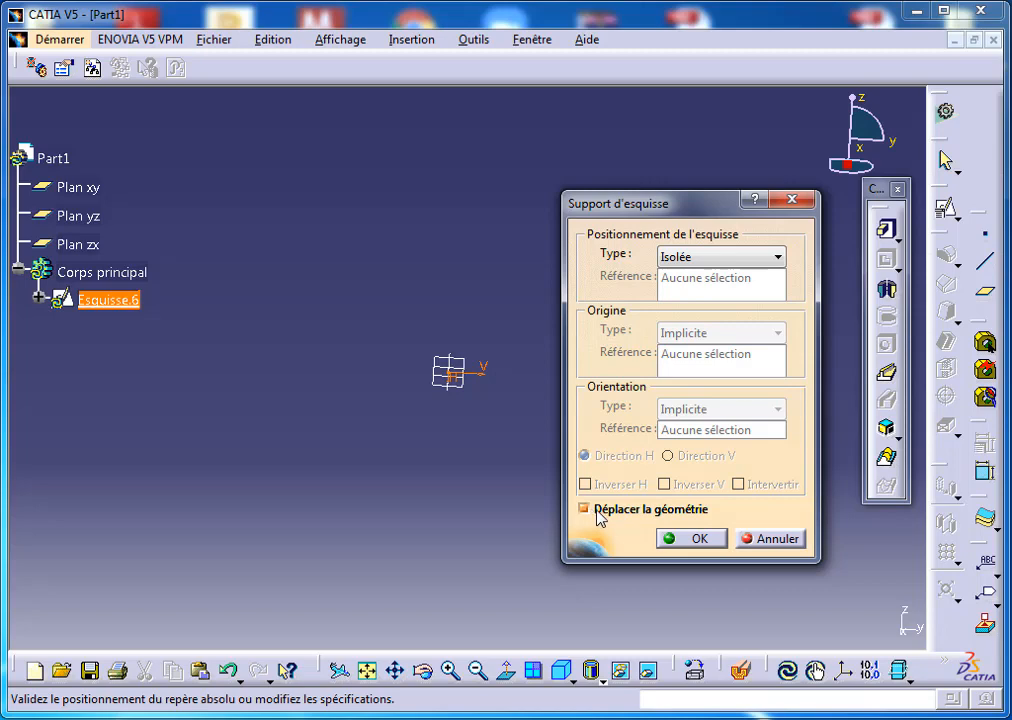
pyautogui.click(700, 538)
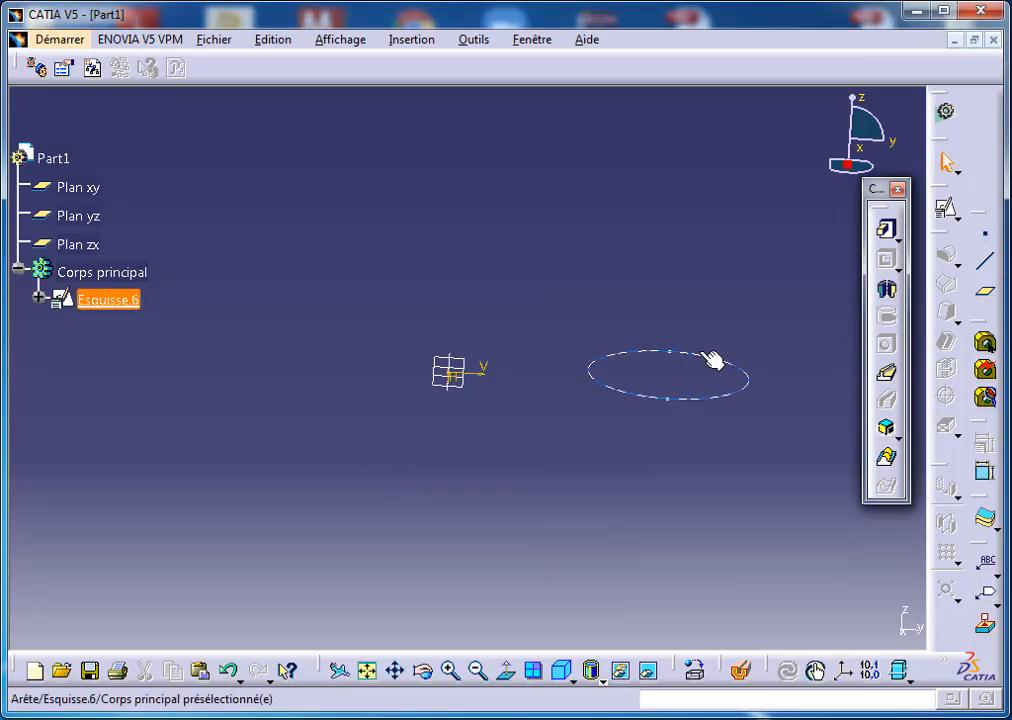
# Reopen Esquisse.6, move its circle farther from the origin toward negative H, and exit the sketch.
pyautogui.click(712, 360)
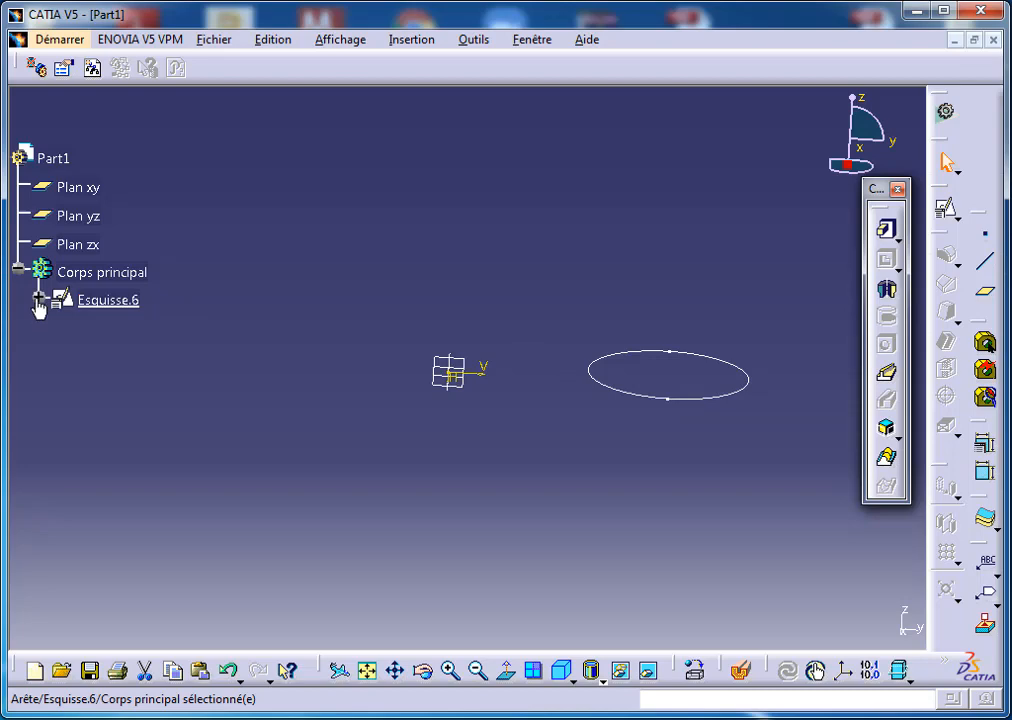
pyautogui.doubleClick(92, 300)
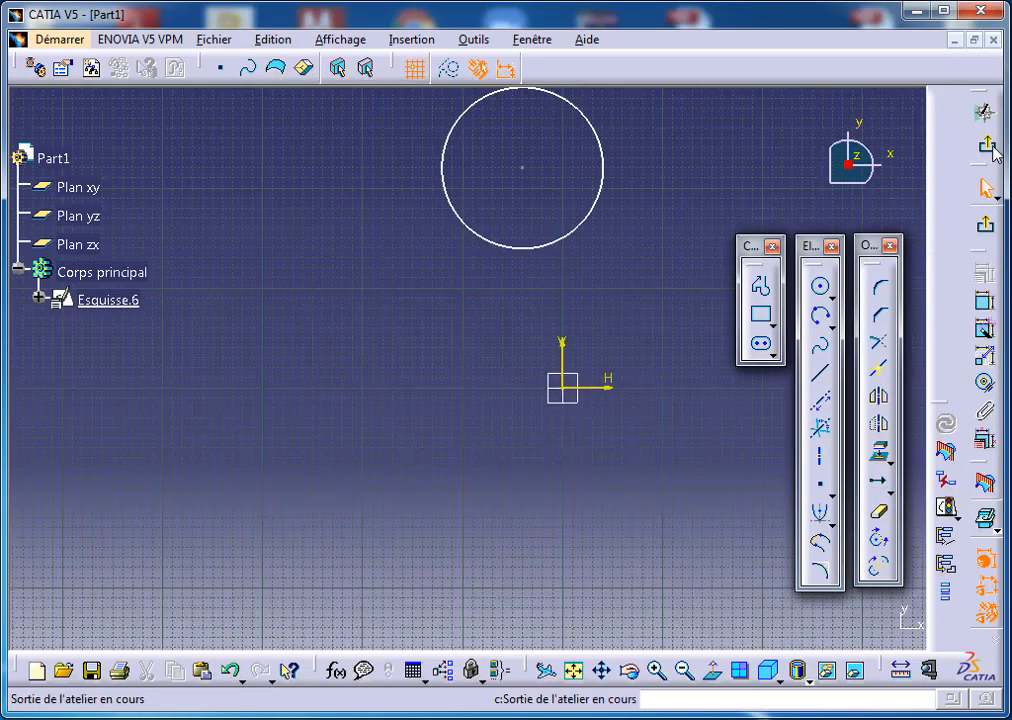
pyautogui.moveTo(547, 246); pyautogui.dragTo(396, 173)
pyautogui.click(347, 101)
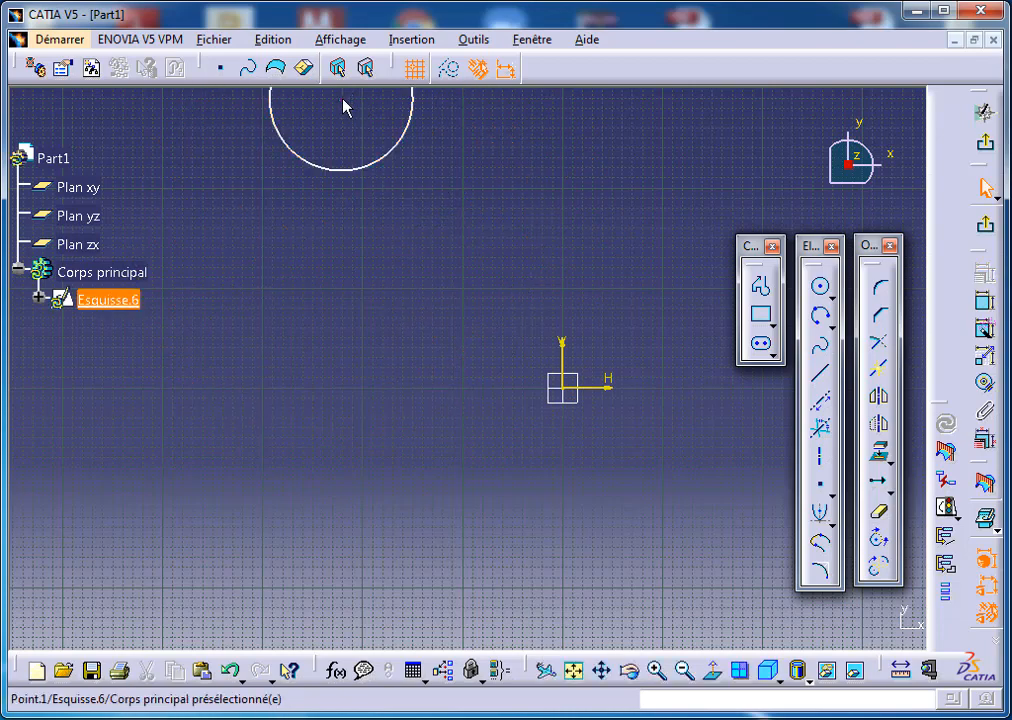
pyautogui.moveTo(342, 100); pyautogui.dragTo(329, 189)
pyautogui.click(985, 142)
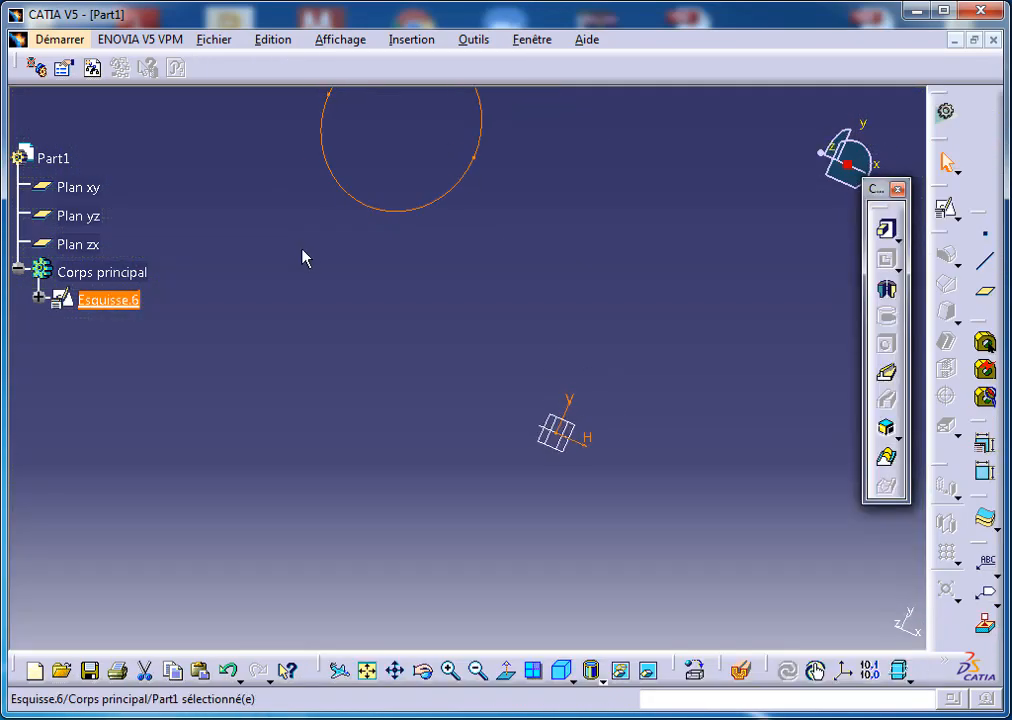
# Examine the tree contents and the sketch support settings of Esquisse.6 without changing them.
pyautogui.click(38, 297)
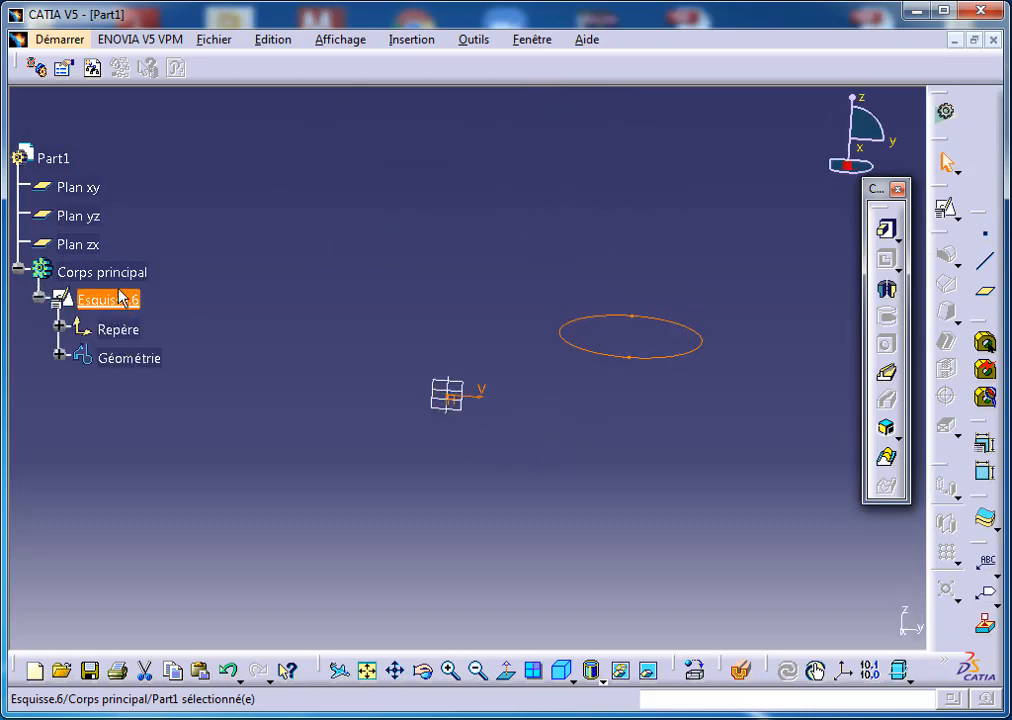
pyautogui.moveTo(595, 317); pyautogui.dragTo(142, 297)
pyautogui.rightClick(142, 300)
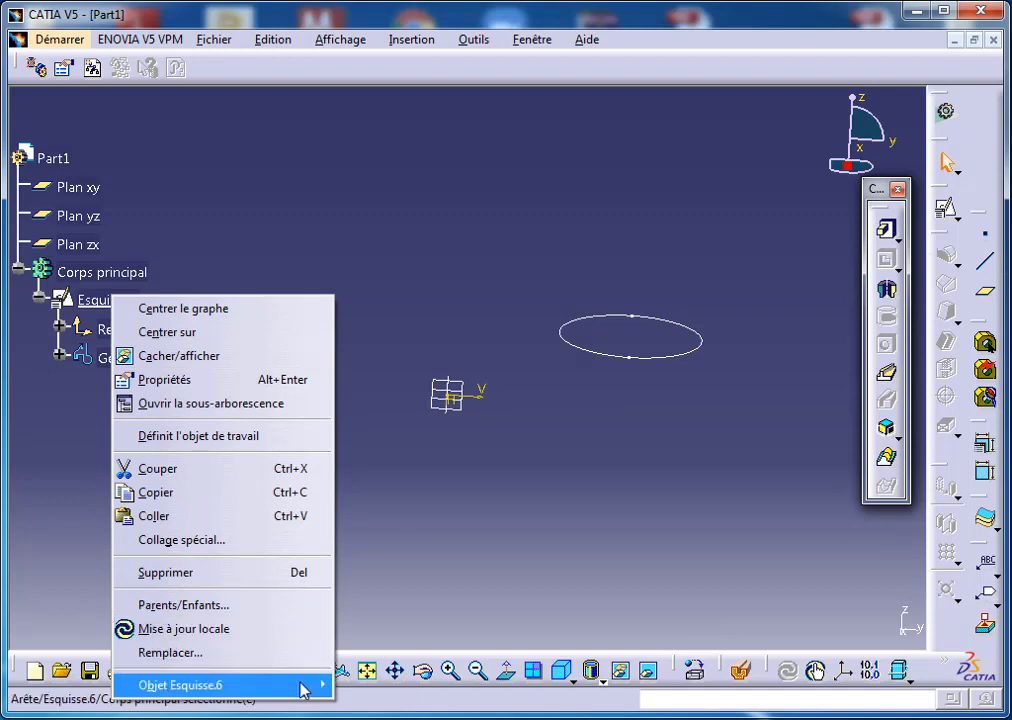
pyautogui.moveTo(307, 688)
pyautogui.click(458, 614)
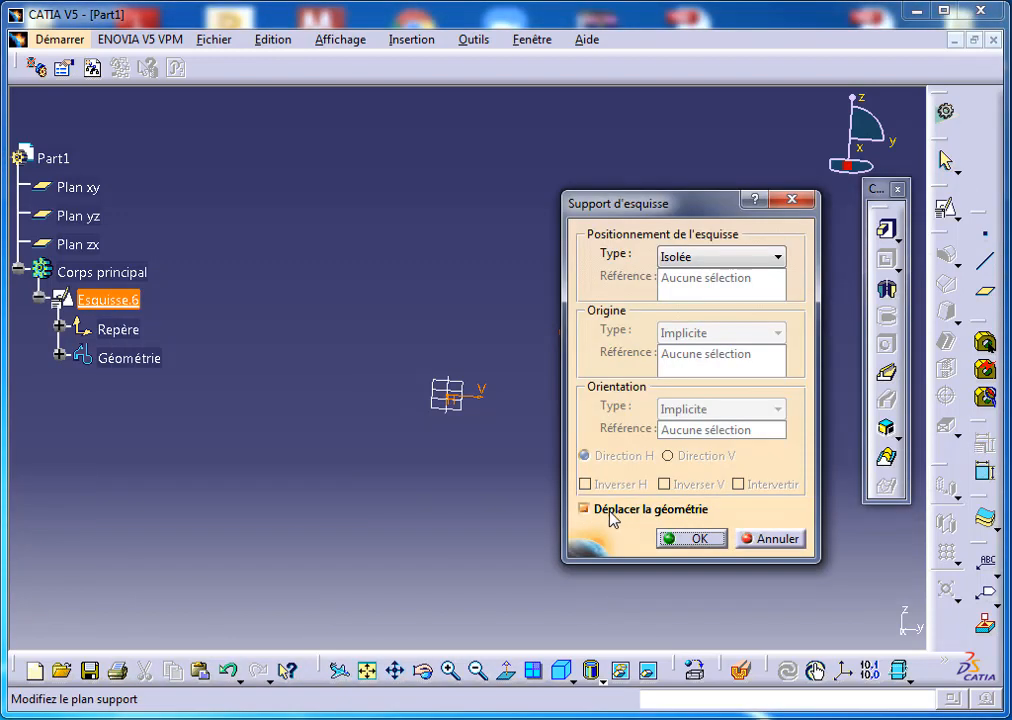
pyautogui.click(687, 540)
pyautogui.click(700, 352)
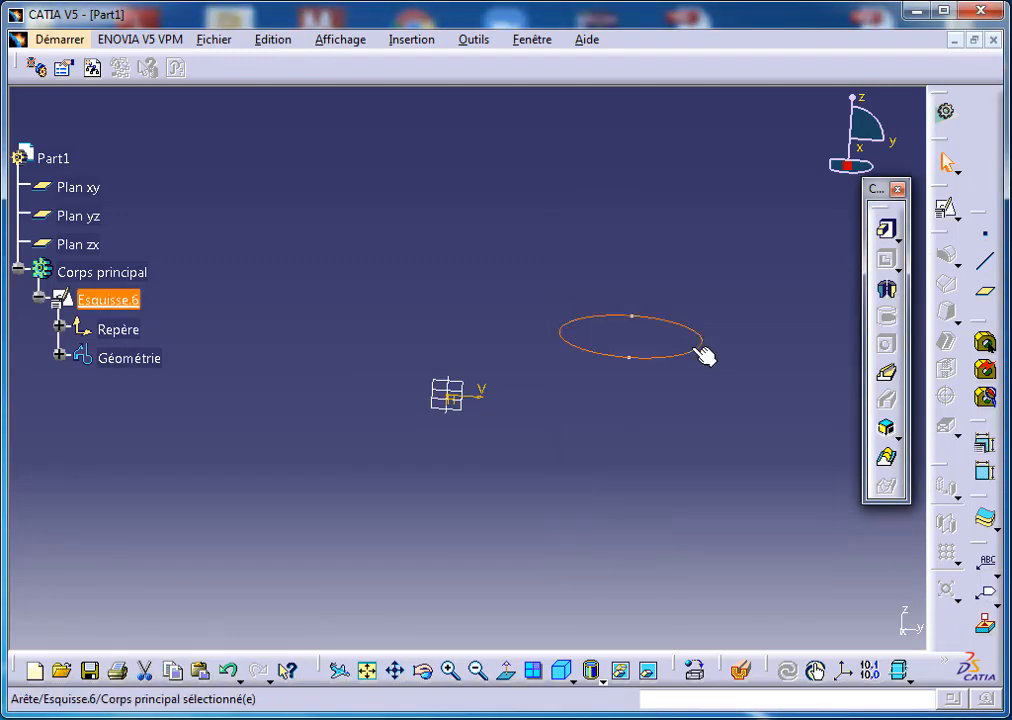
# Edit Esquisse.6 again to enlarge its circle freehand, and exit the sketch.
pyautogui.doubleClick(100, 298)
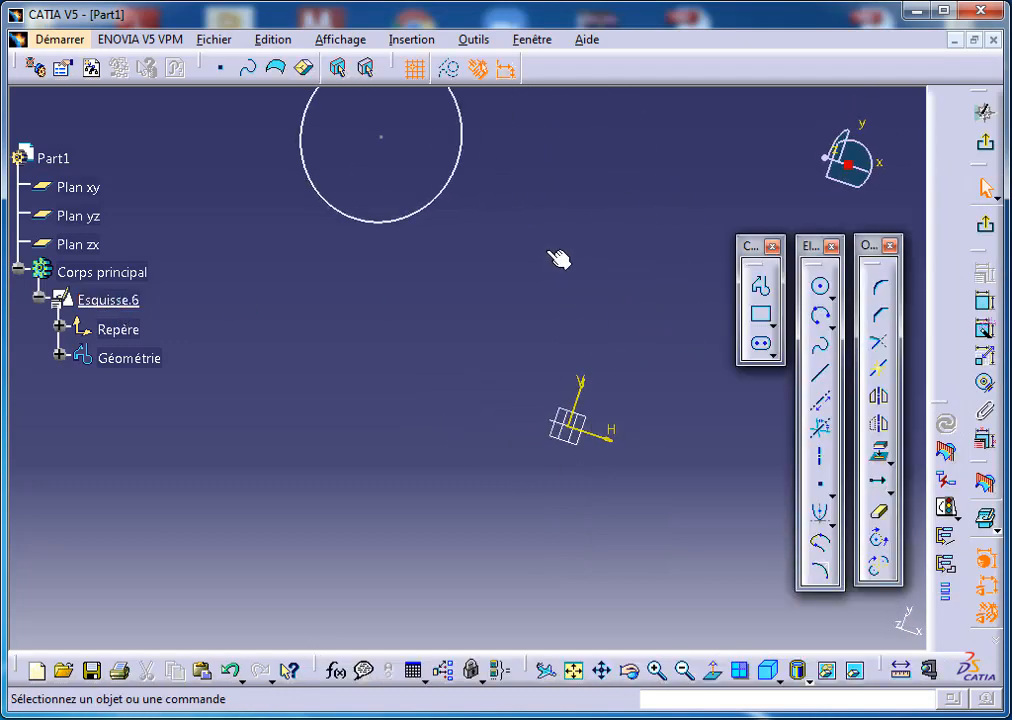
pyautogui.moveTo(397, 239)
pyautogui.mouseDown()
pyautogui.moveTo(389, 278)
pyautogui.moveTo(400, 270)
pyautogui.mouseUp()
pyautogui.click(990, 151)
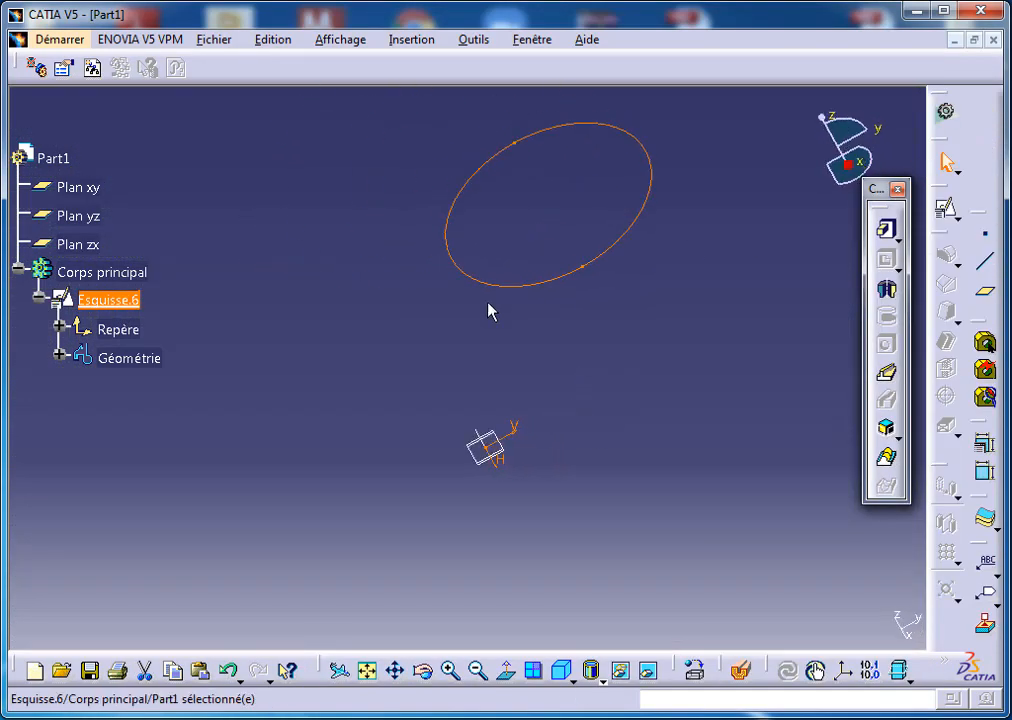
# Try the Positionnée and Glissante positioning types for Esquisse.6 without a reference, and cancel the support change.
pyautogui.click(101, 302)
pyautogui.rightClick(101, 302)
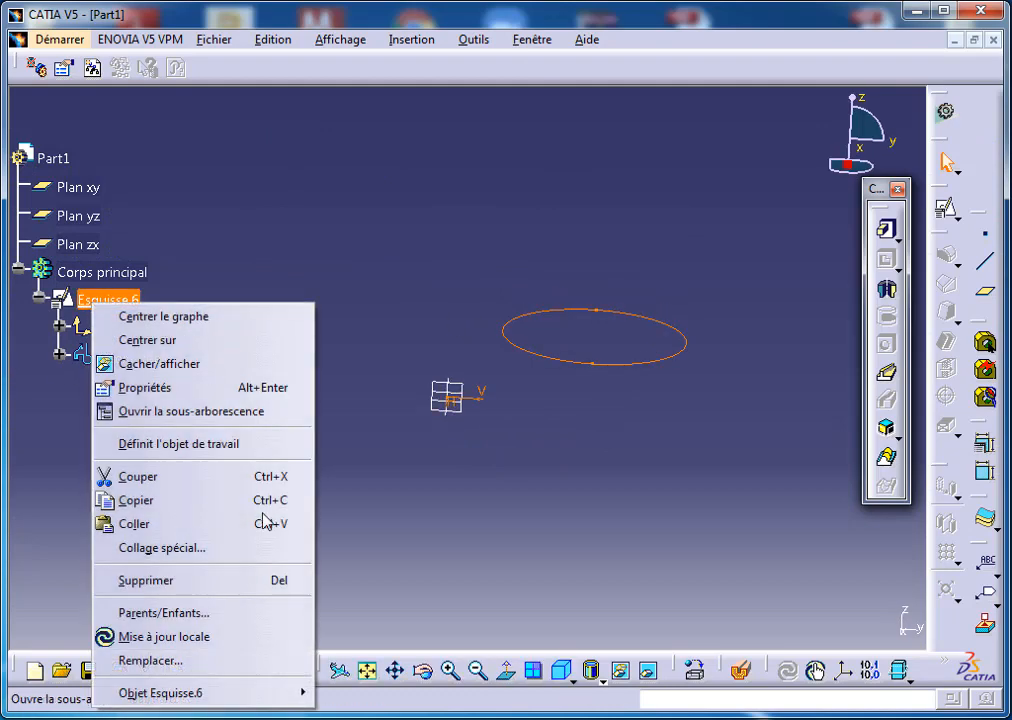
pyautogui.moveTo(245, 700)
pyautogui.click(380, 622)
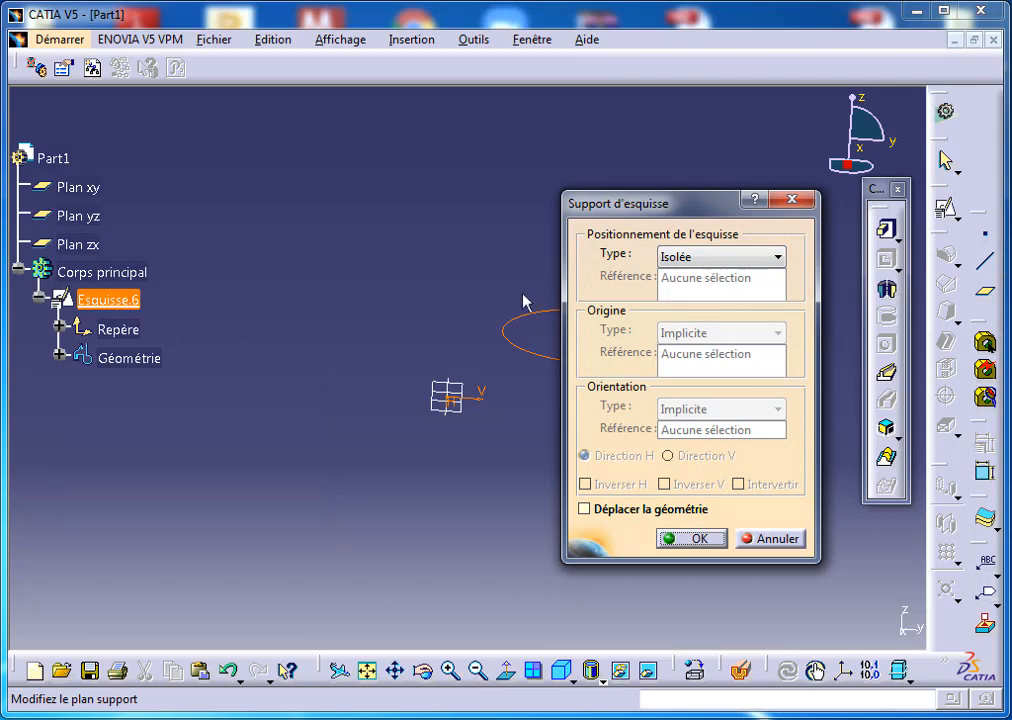
pyautogui.click(742, 258)
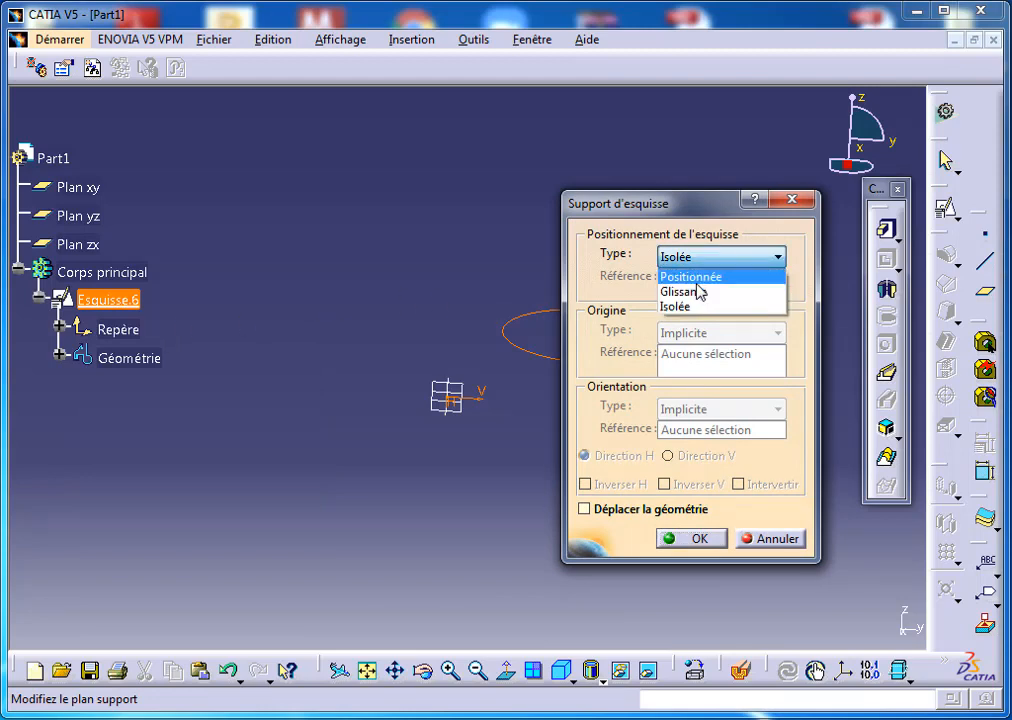
pyautogui.click(697, 280)
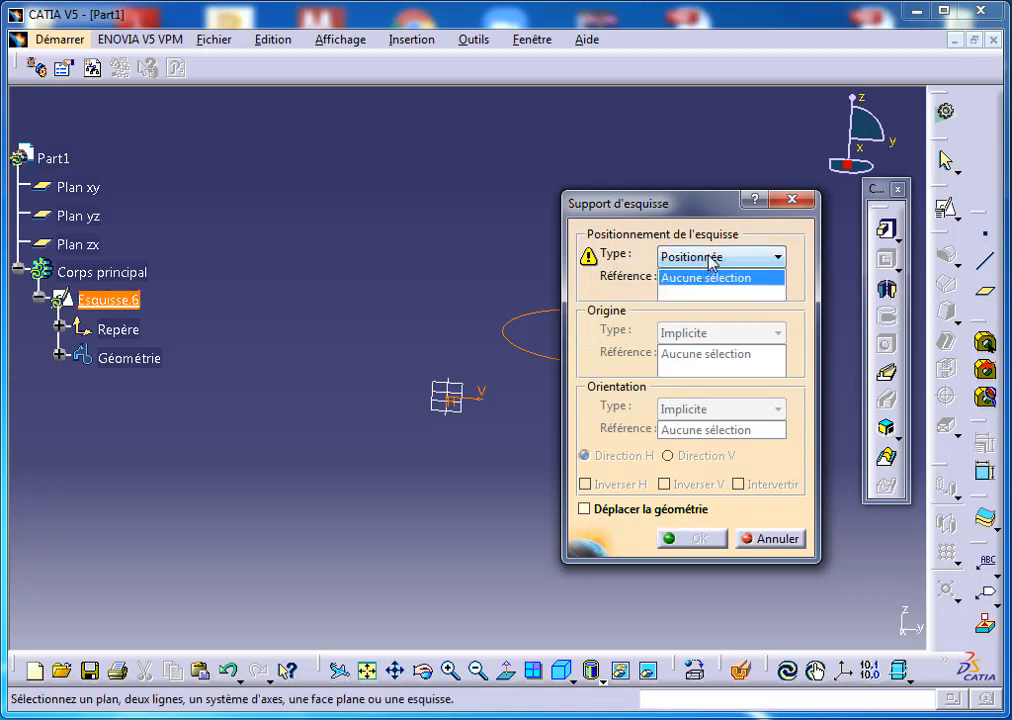
pyautogui.click(707, 259)
pyautogui.click(698, 293)
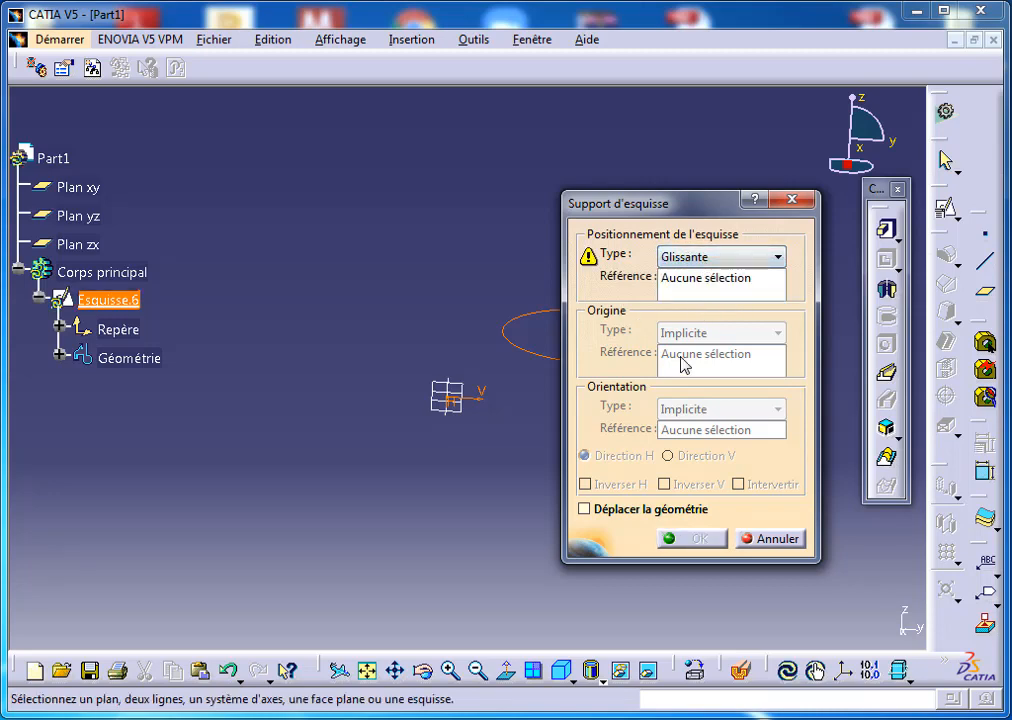
pyautogui.click(720, 258)
pyautogui.click(705, 279)
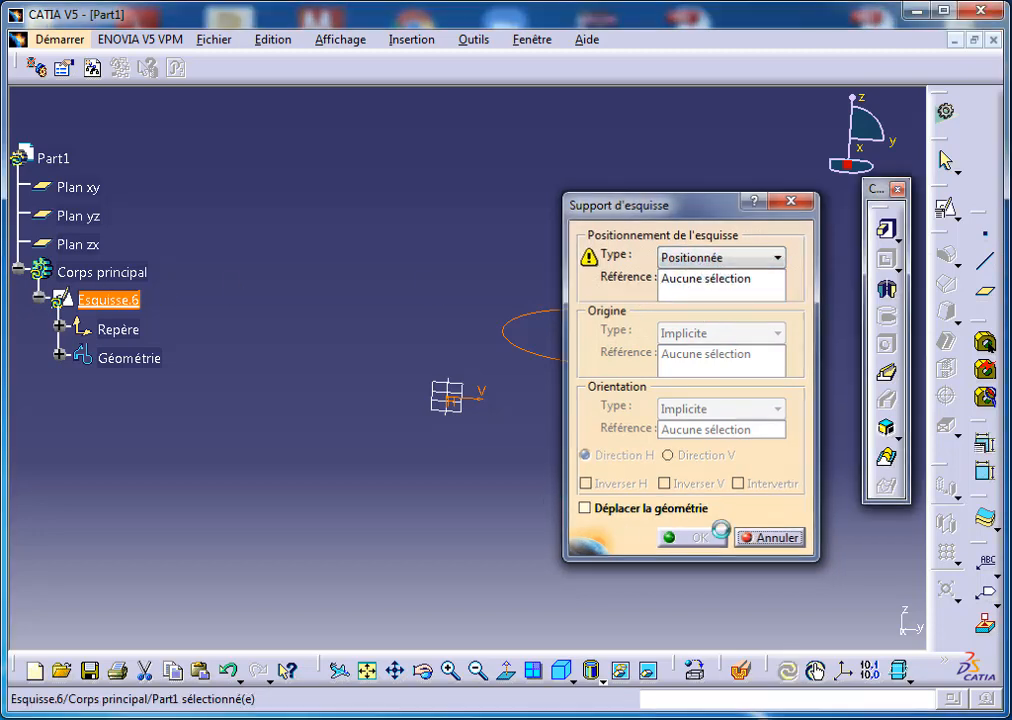
pyautogui.click(765, 538)
# Set the sketch support of Esquisse.6 to Positionnée with Plan xy as reference, keeping the implicit origin and orientation.
pyautogui.doubleClick(110, 300)
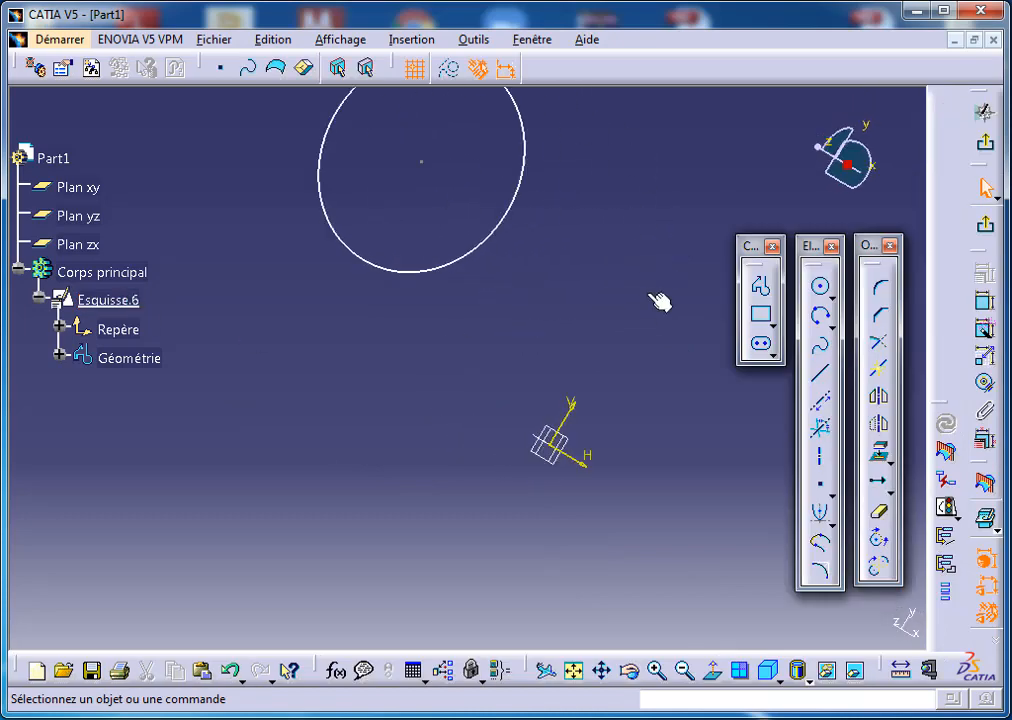
pyautogui.click(985, 113)
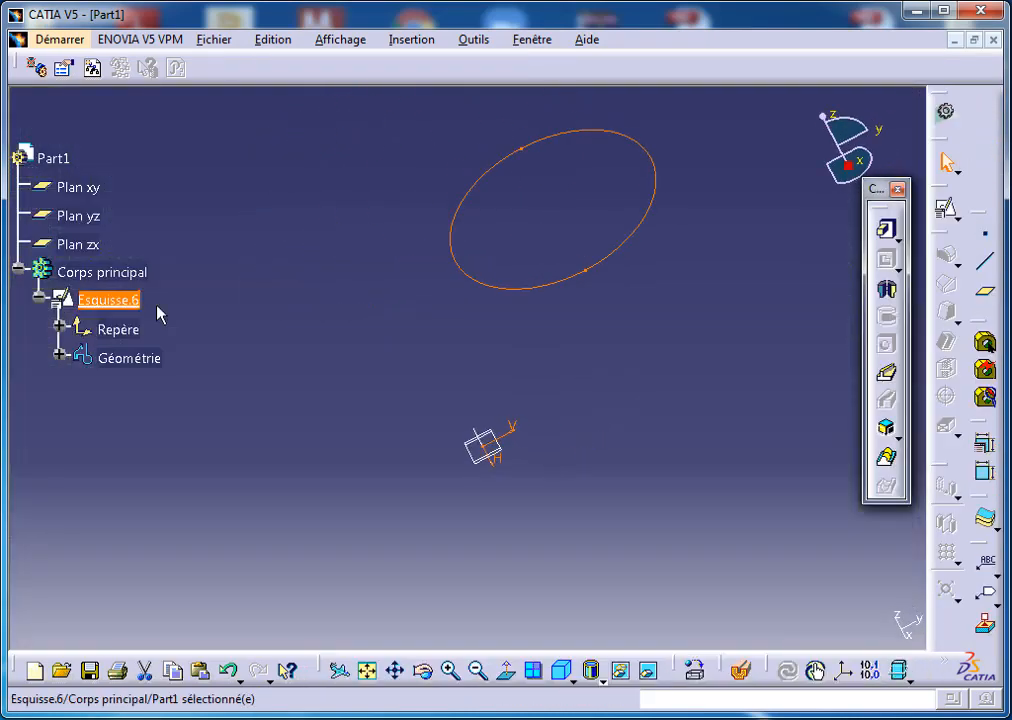
pyautogui.rightClick(134, 306)
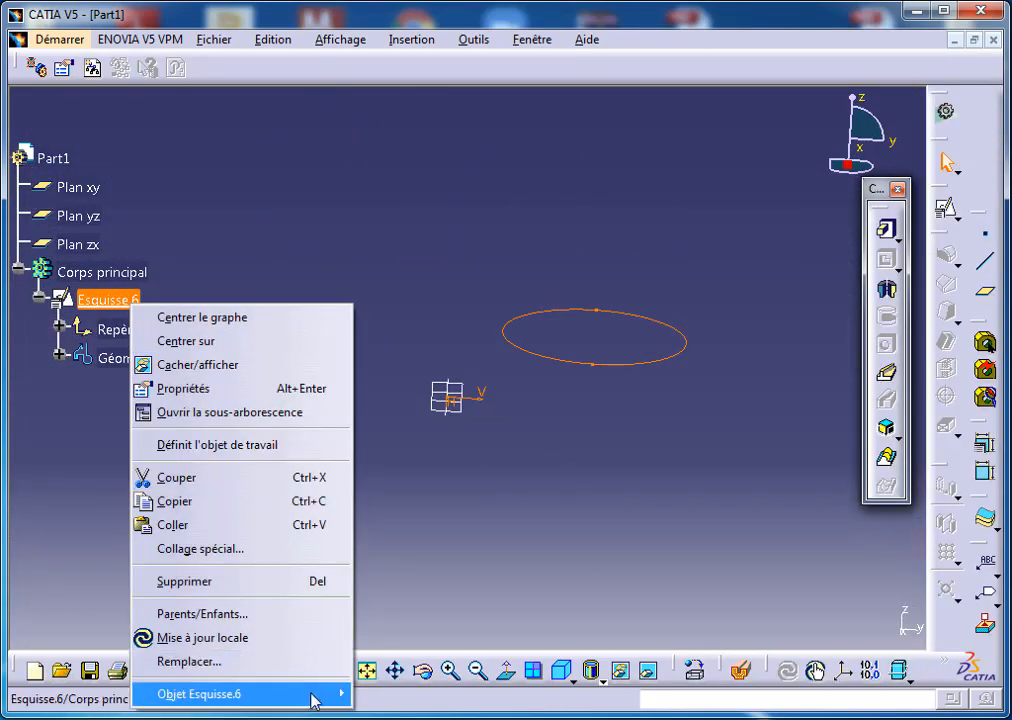
pyautogui.moveTo(316, 698)
pyautogui.click(429, 623)
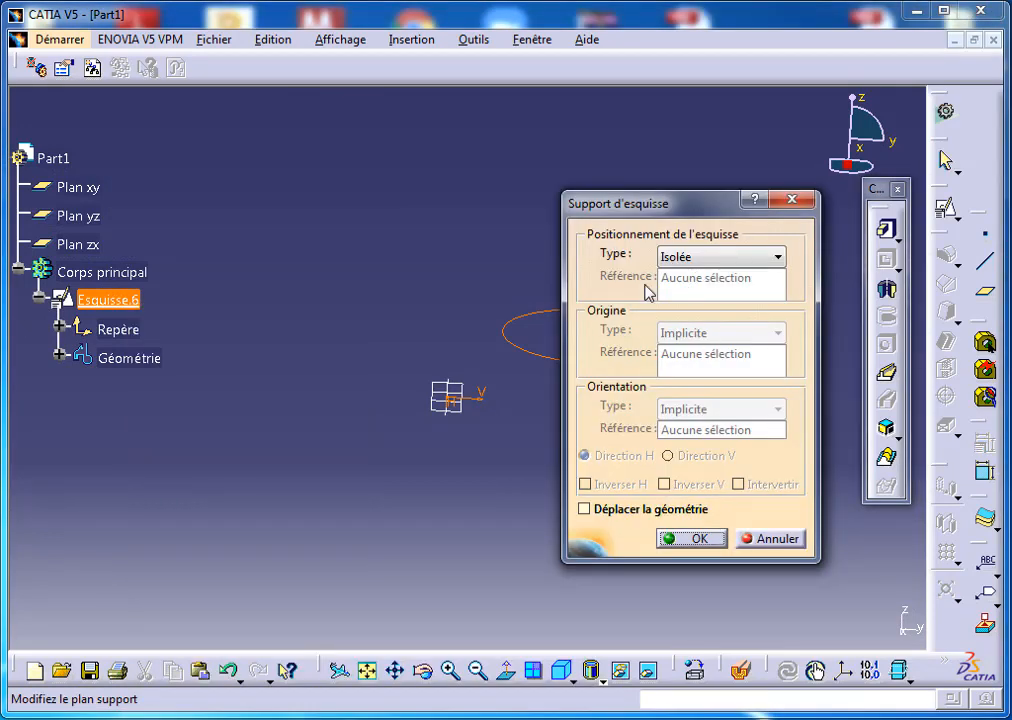
pyautogui.click(707, 257)
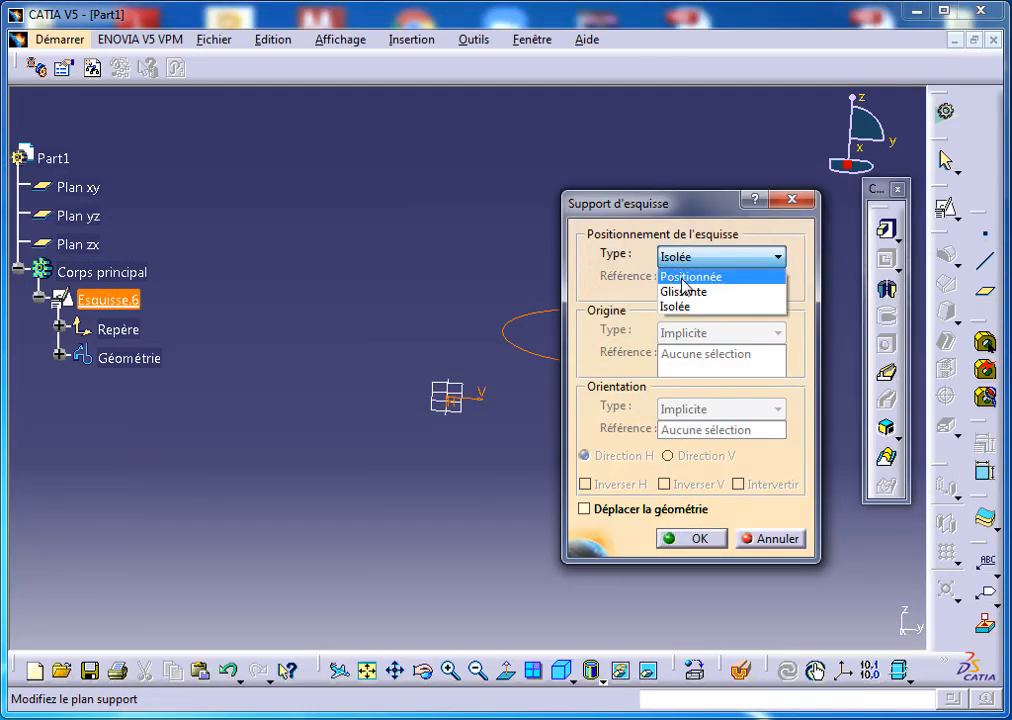
pyautogui.click(686, 274)
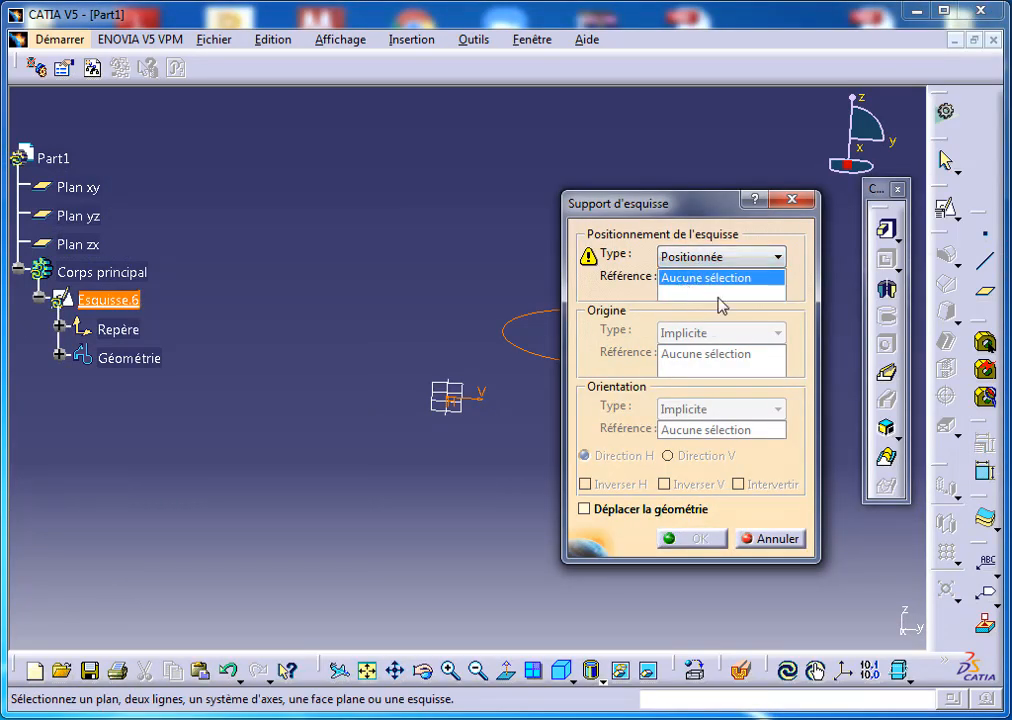
pyautogui.click(76, 187)
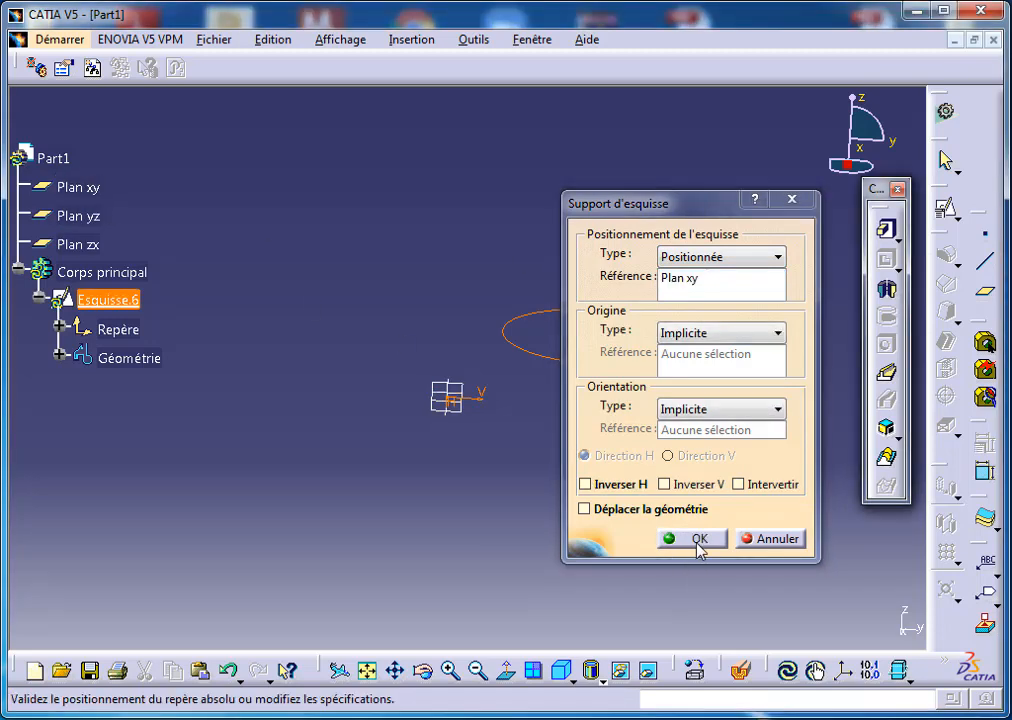
pyautogui.click(697, 540)
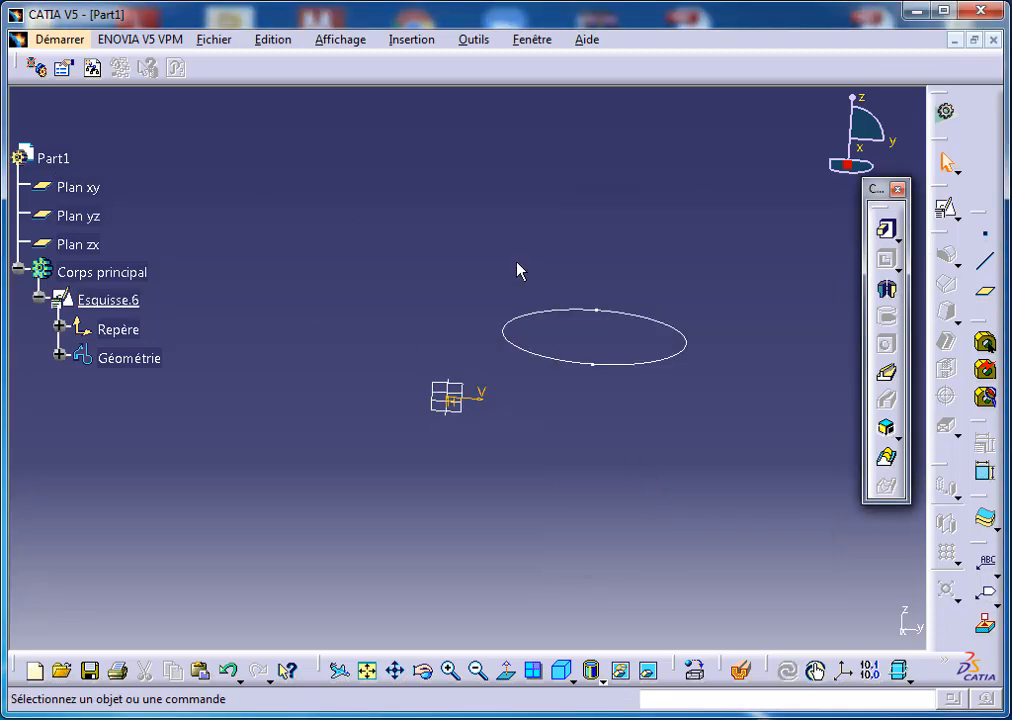
pyautogui.click(885, 228)
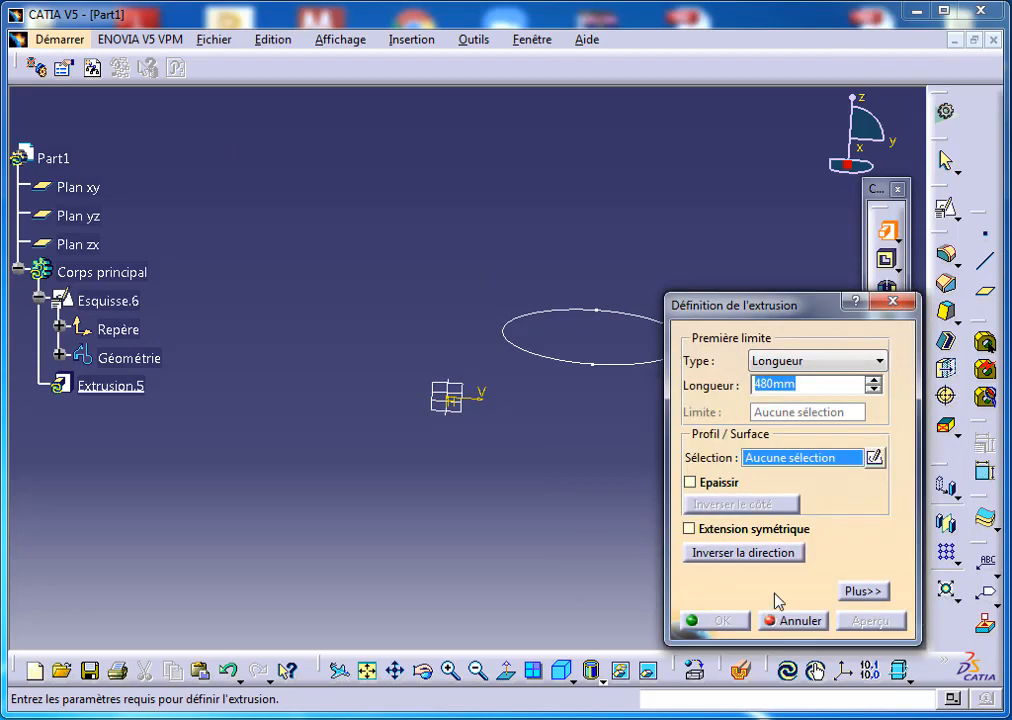
pyautogui.click(893, 301)
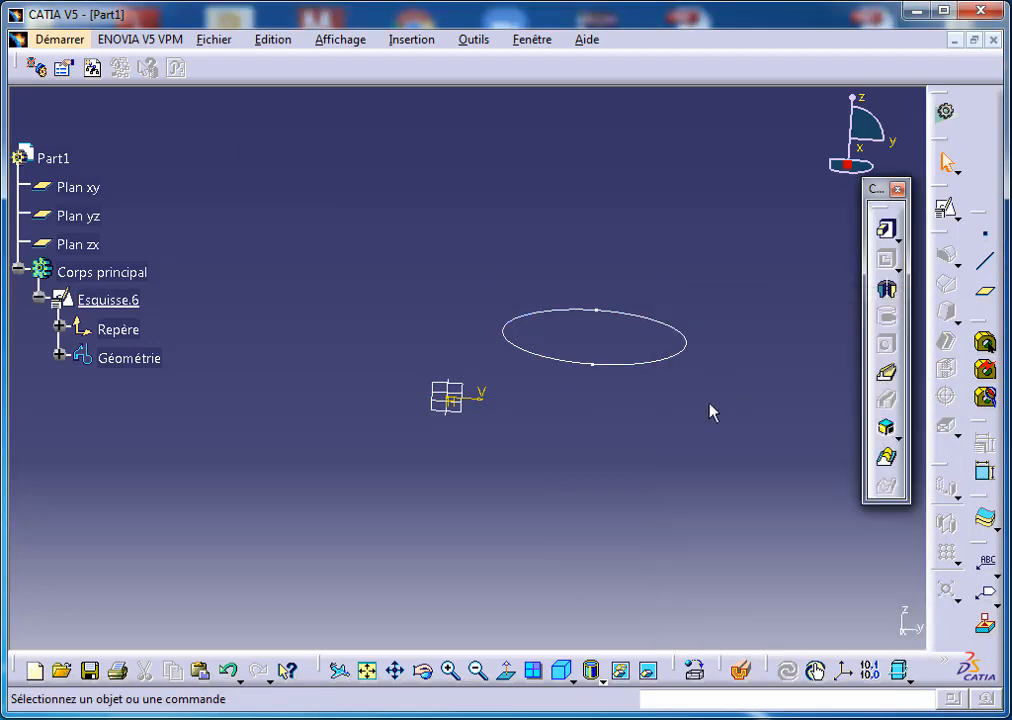
pyautogui.rightClick(85, 298)
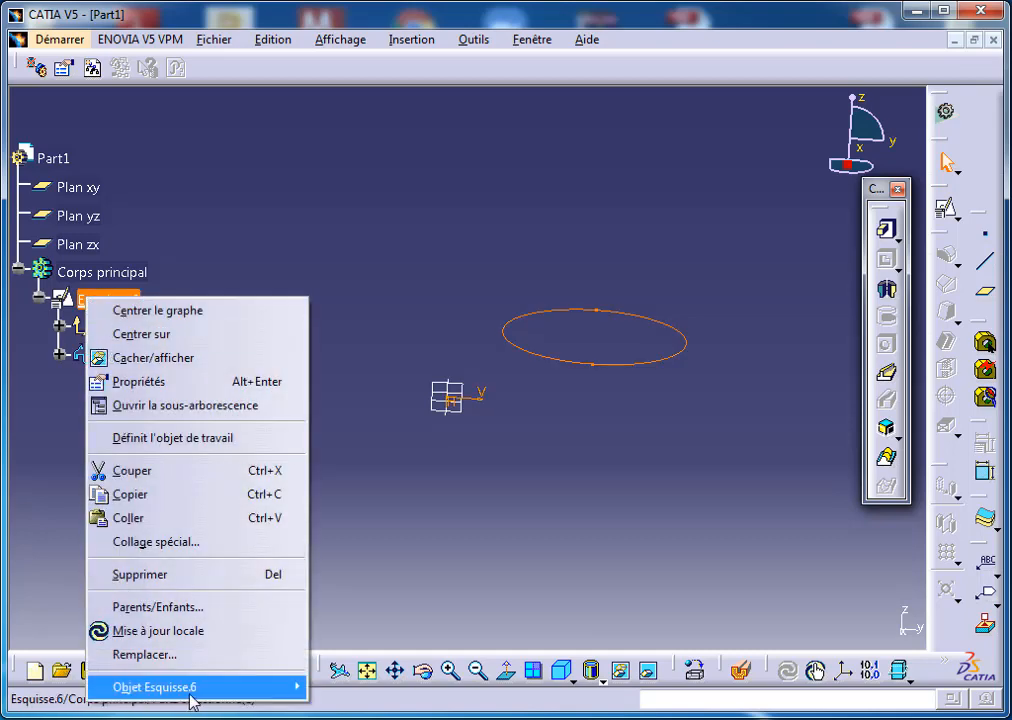
pyautogui.moveTo(193, 700)
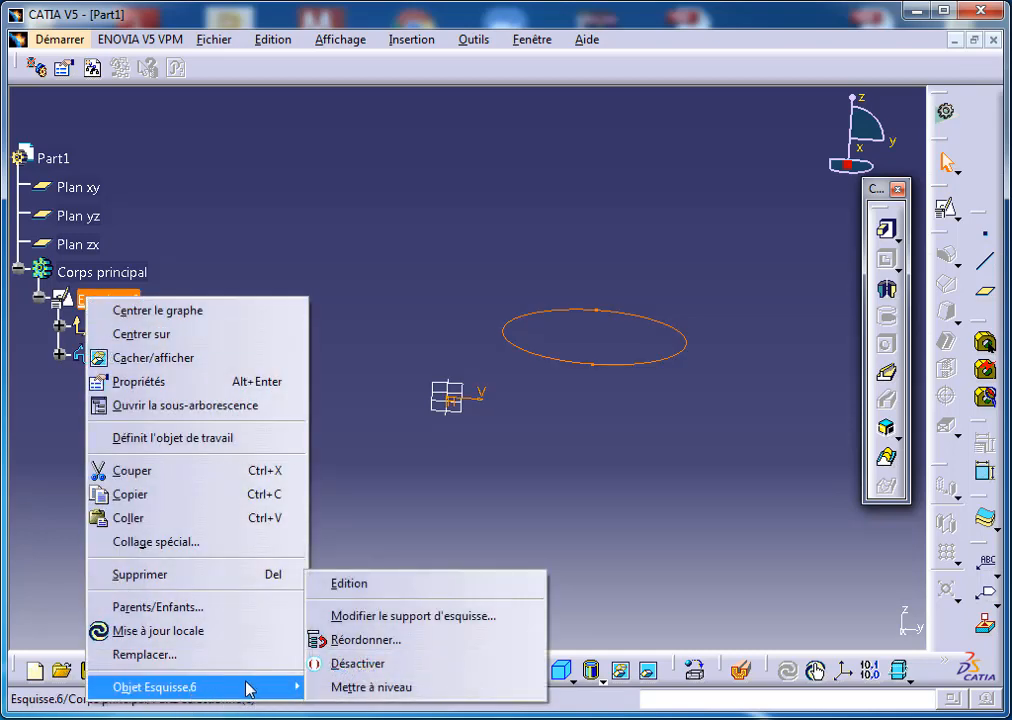
pyautogui.click(206, 360)
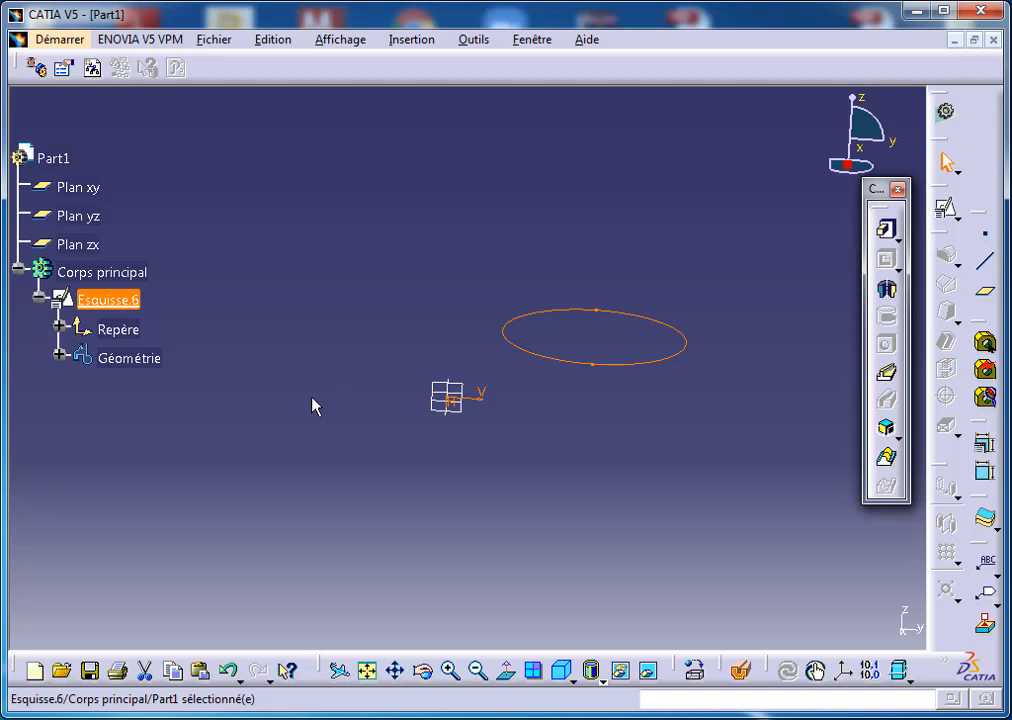
pyautogui.moveTo(523, 385); pyautogui.dragTo(394, 398, button='middle')
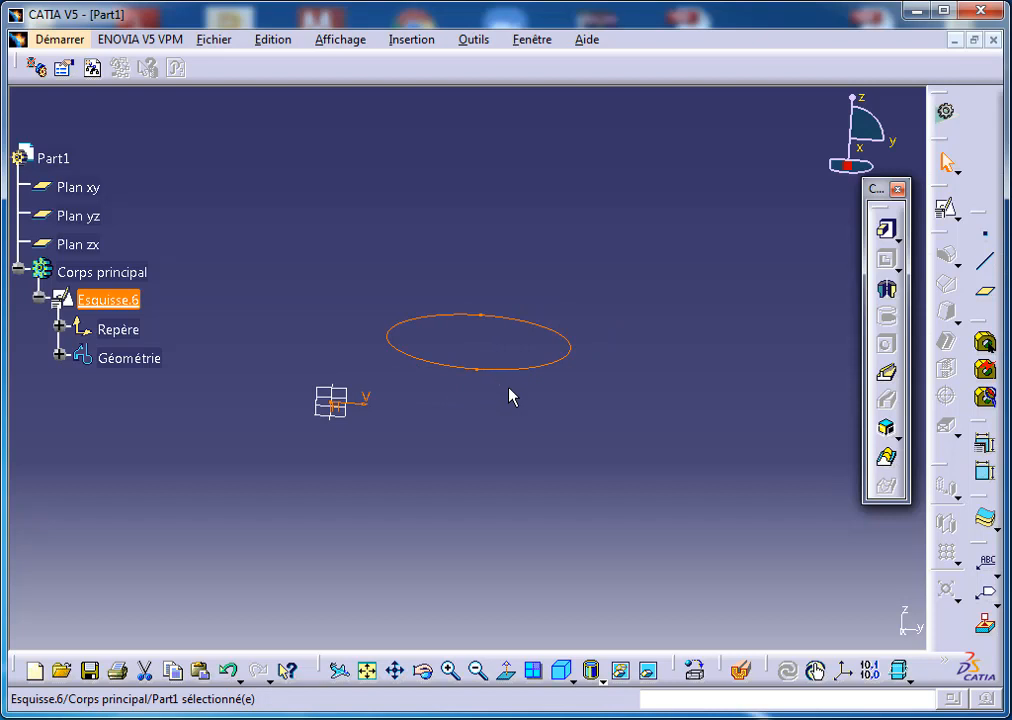